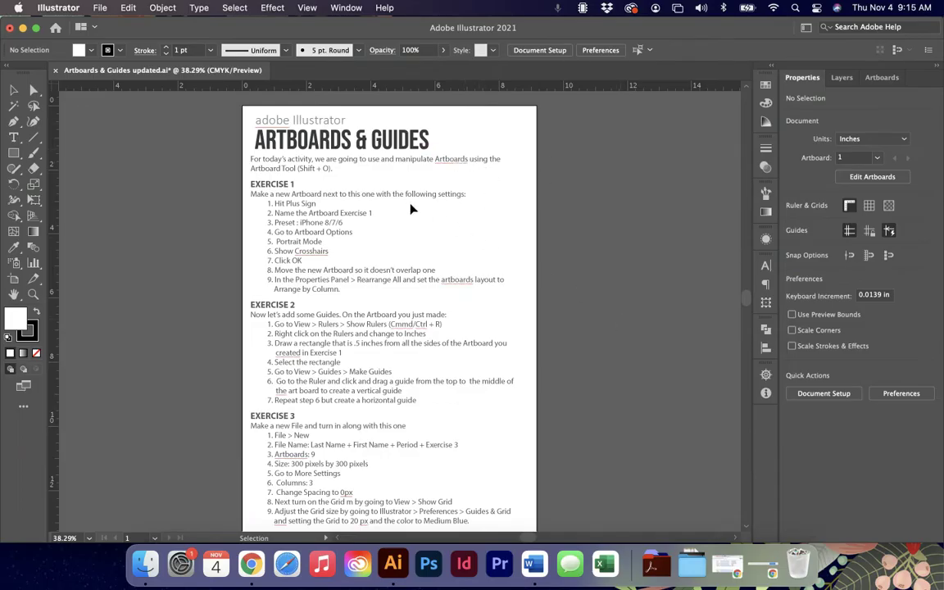
Switch to the Selection tool and zoom the worksheet to 50%, scrolled to its top.
{"action": "left_click", "coordinate": [14, 91]}
{"action": "key", "text": "super+equal"}
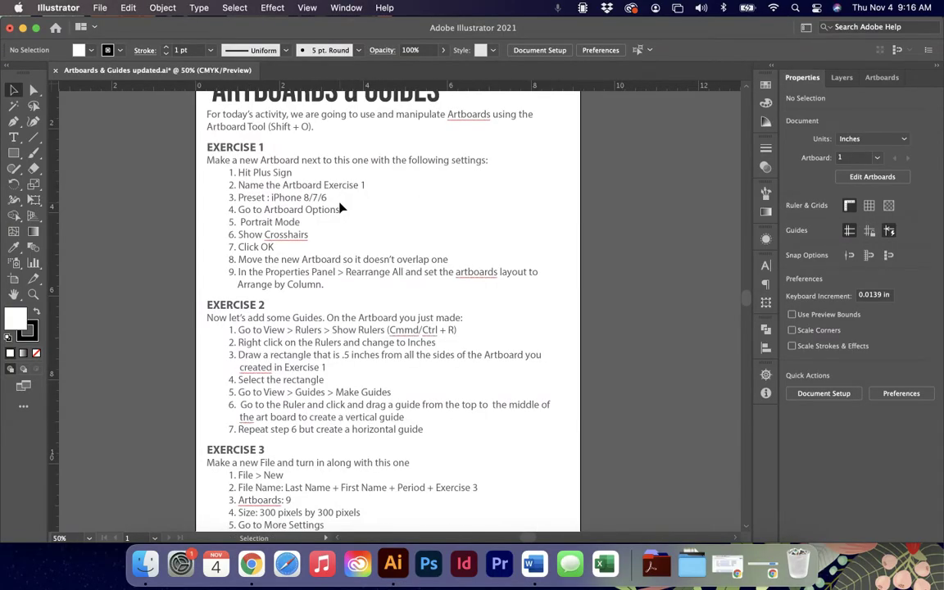
{"action": "scroll", "coordinate": [341, 207], "scroll_direction": "up", "scroll_amount": 2}
{"action": "scroll", "coordinate": [341, 207], "scroll_direction": "up", "scroll_amount": 1}
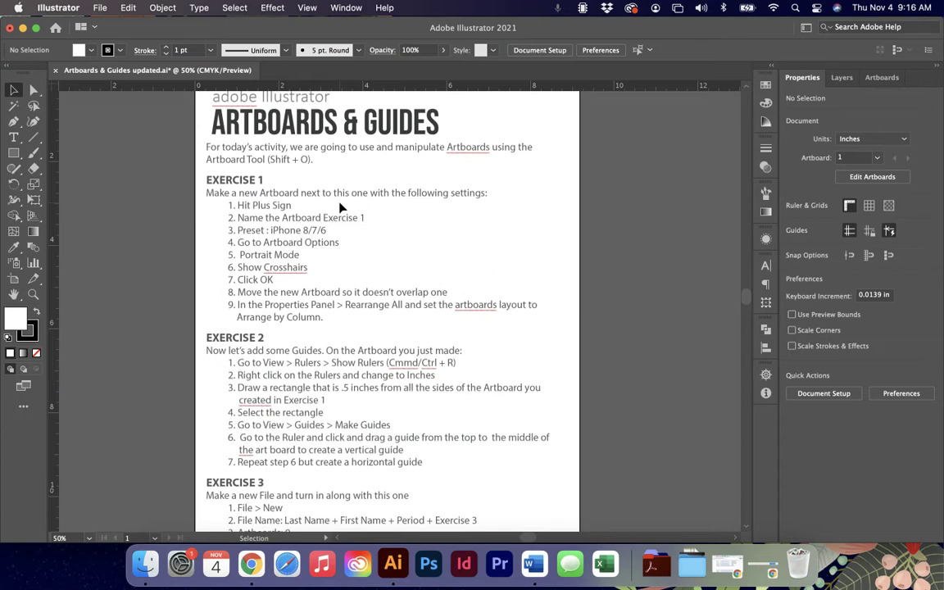
{"action": "scroll", "coordinate": [324, 217], "scroll_direction": "up", "scroll_amount": 2}
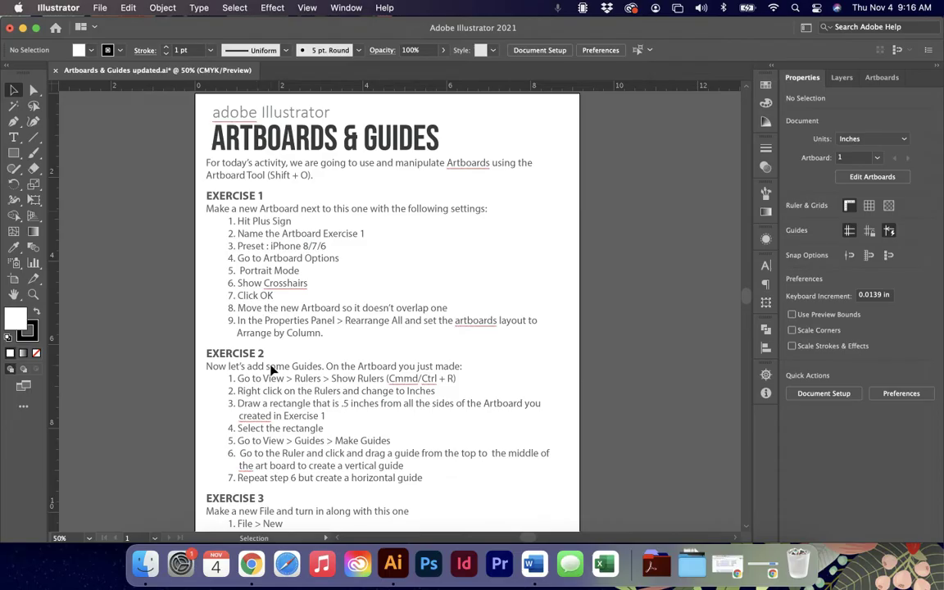
With the Artboard tool, add a blank Artboard 12 beside the Directions worksheet.
{"action": "left_click", "coordinate": [14, 281]}
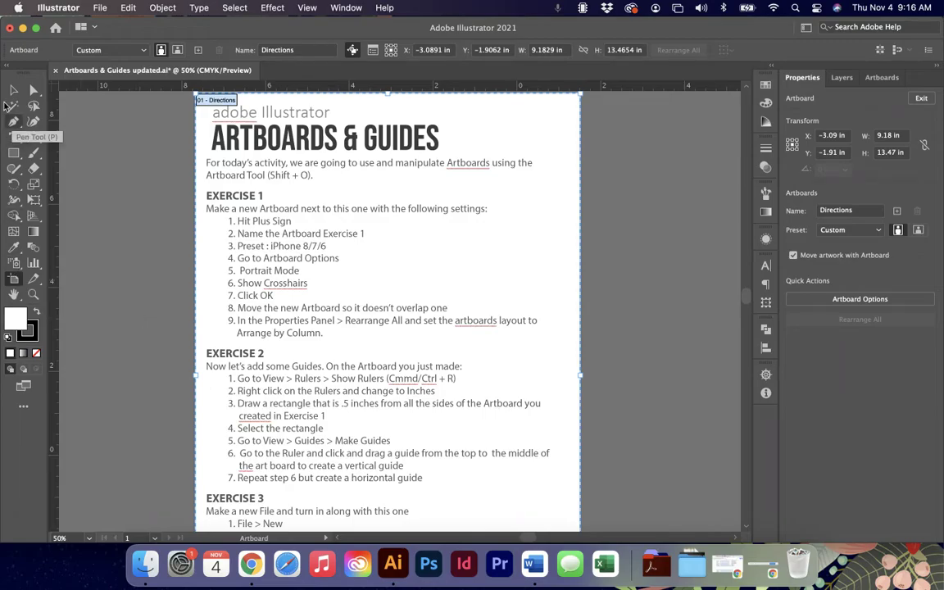
{"action": "left_click", "coordinate": [14, 90]}
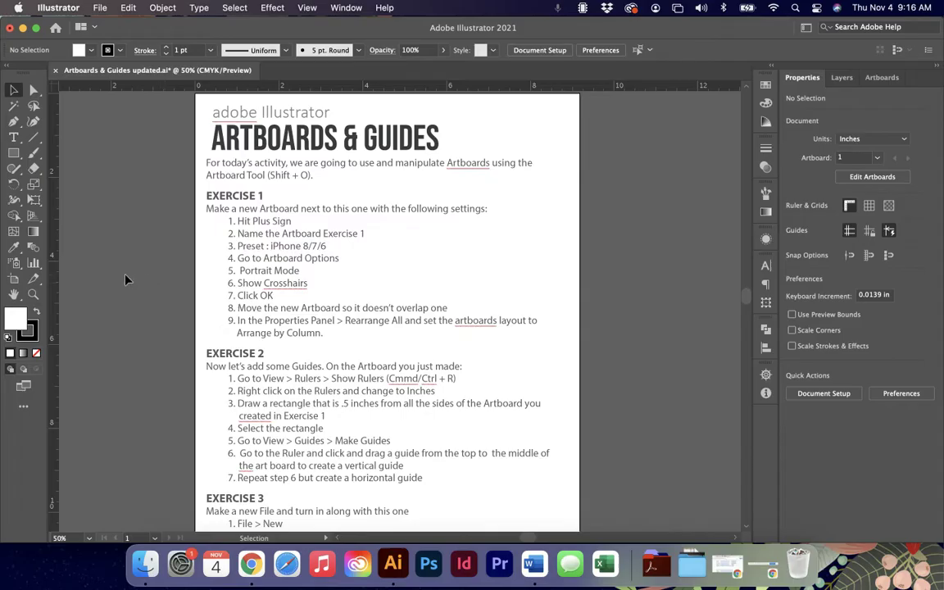
{"action": "left_click", "coordinate": [15, 281]}
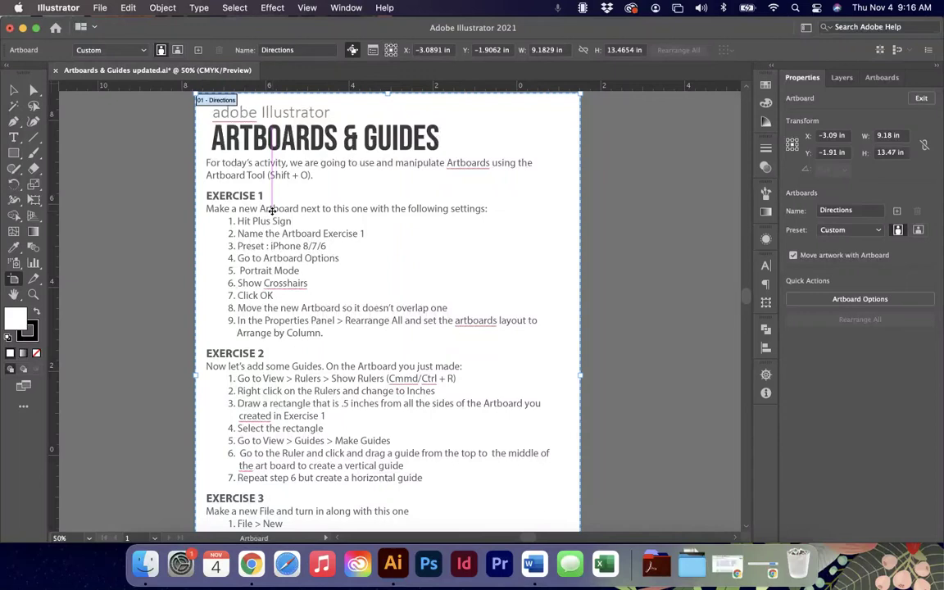
{"action": "scroll", "coordinate": [271, 211], "scroll_direction": "right", "scroll_amount": 1}
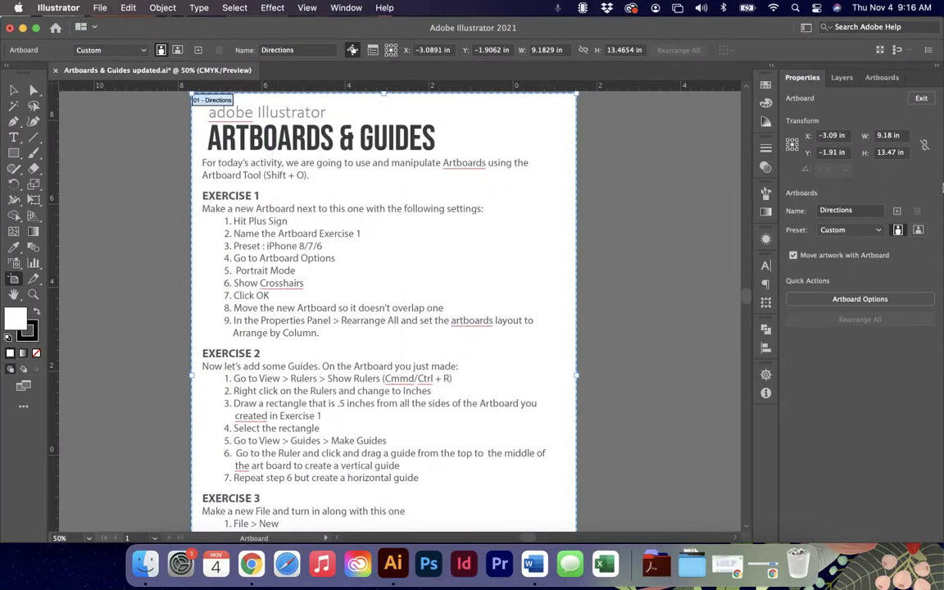
{"action": "left_click", "coordinate": [896, 212]}
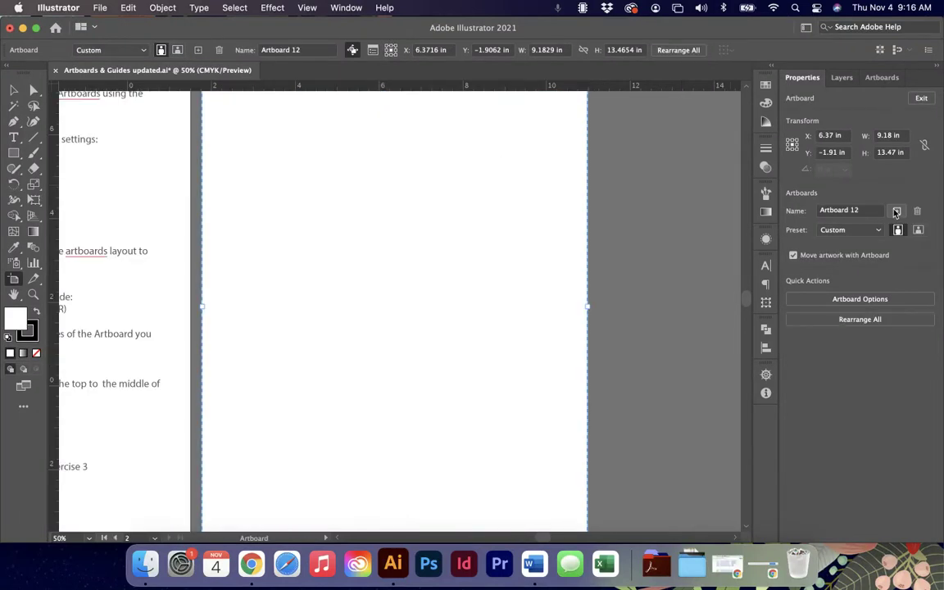
Zoom out and rename the new artboard to 'Art'.
{"action": "key", "text": "super+minus"}
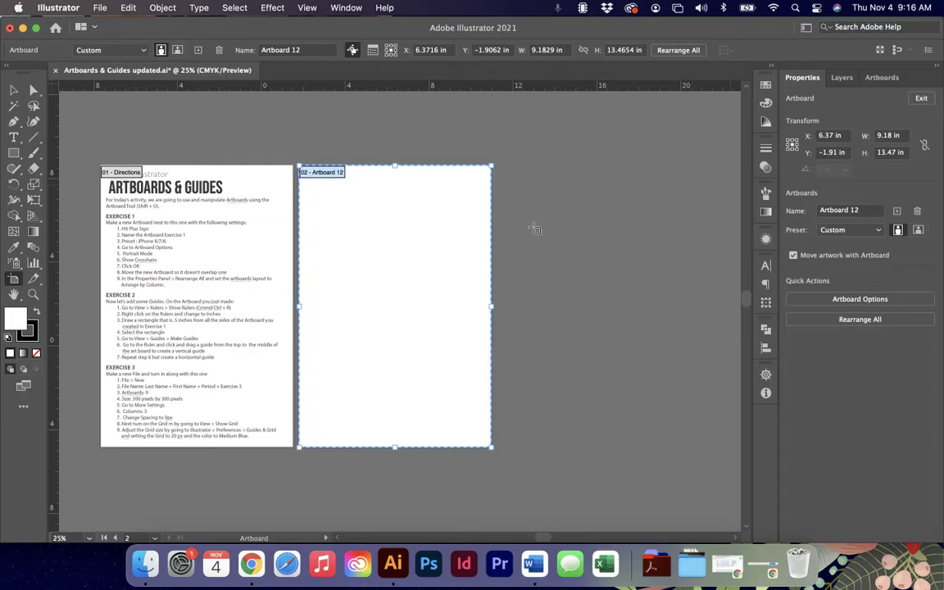
{"action": "scroll", "coordinate": [502, 221], "scroll_direction": "left", "scroll_amount": 2}
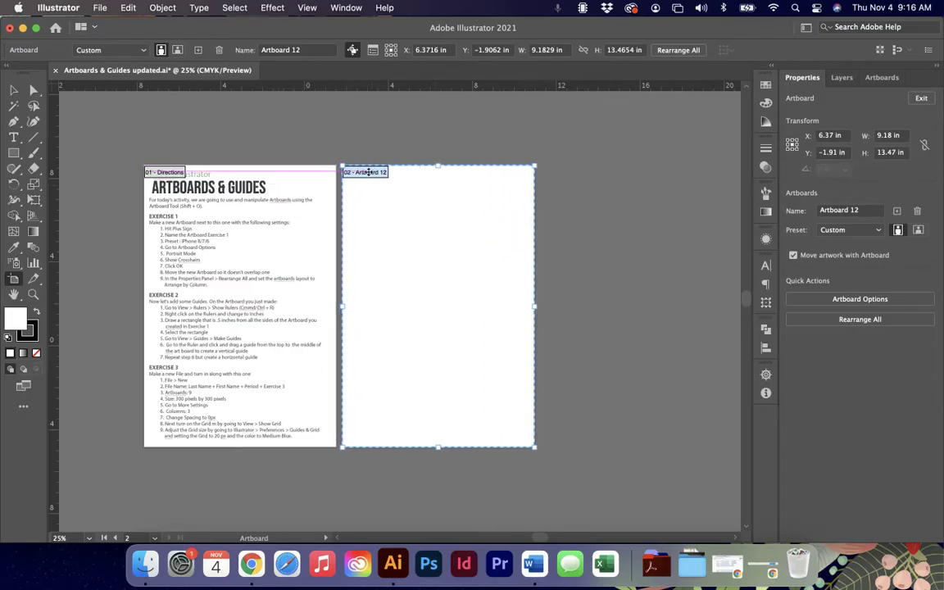
{"action": "left_click", "coordinate": [865, 209]}
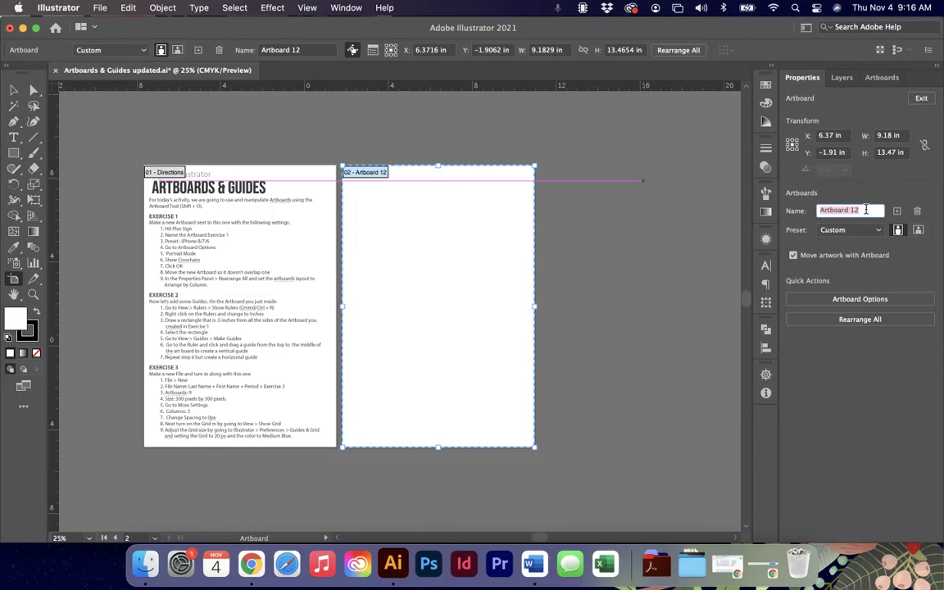
{"action": "type", "text": "Art 2"}
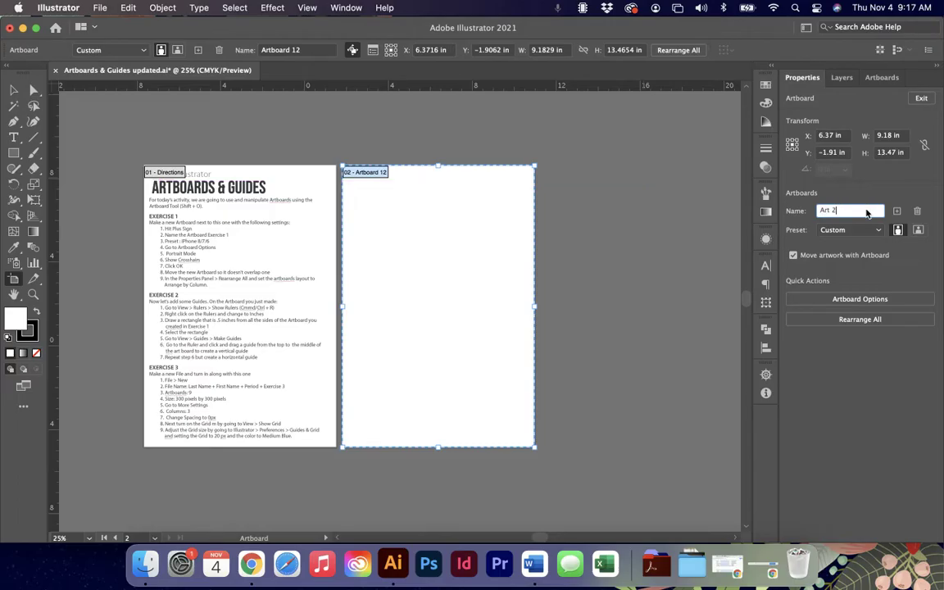
Try the Letter, iPhone X and Custom size presets on the new artboard.
{"action": "left_click", "coordinate": [872, 230]}
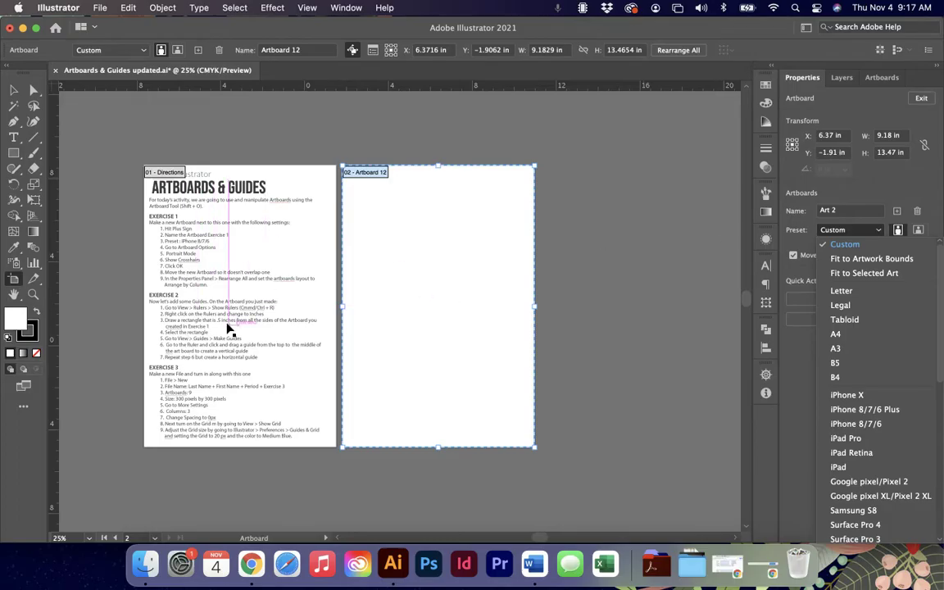
{"action": "left_click", "coordinate": [881, 297]}
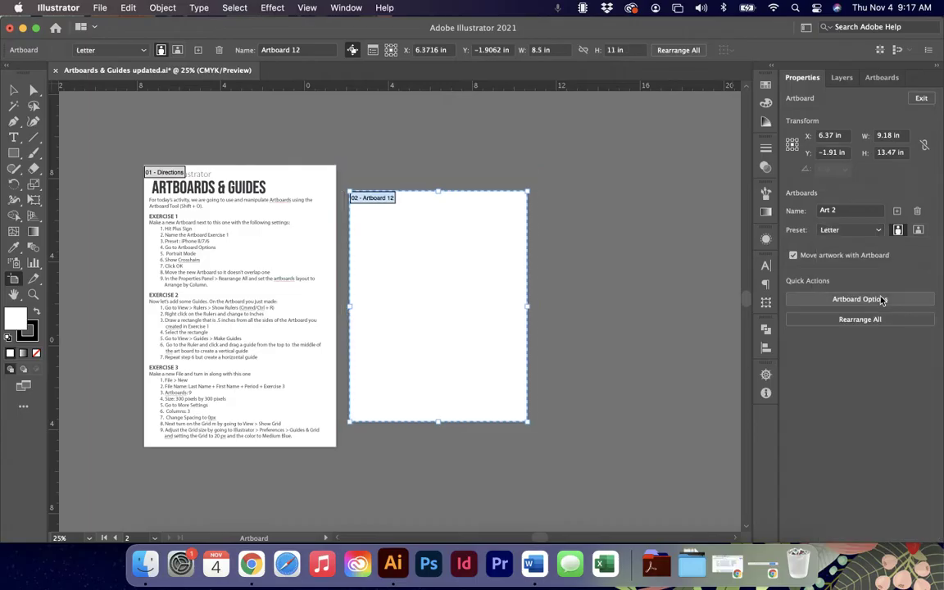
{"action": "left_click", "coordinate": [850, 230]}
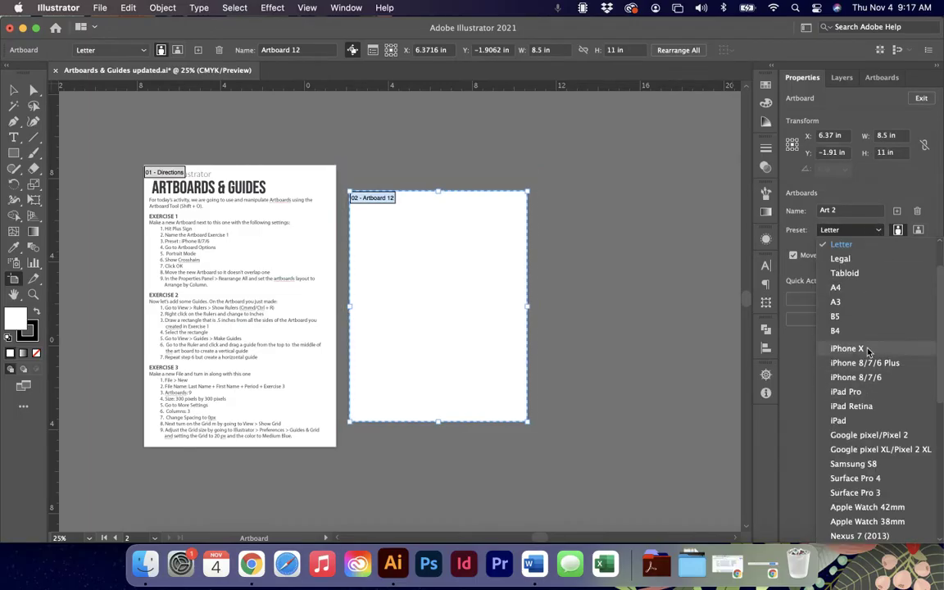
{"action": "left_click", "coordinate": [870, 350]}
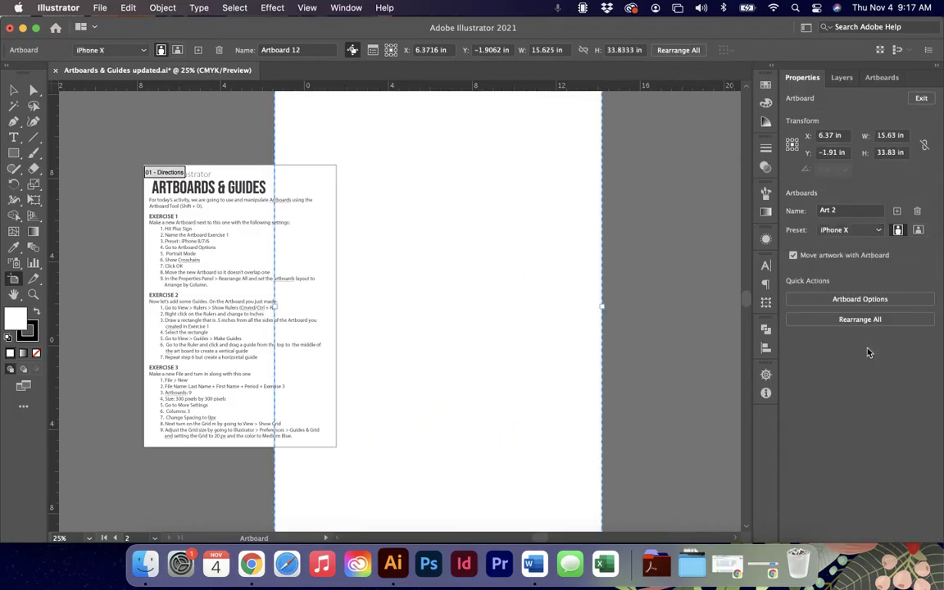
{"action": "left_click", "coordinate": [852, 230]}
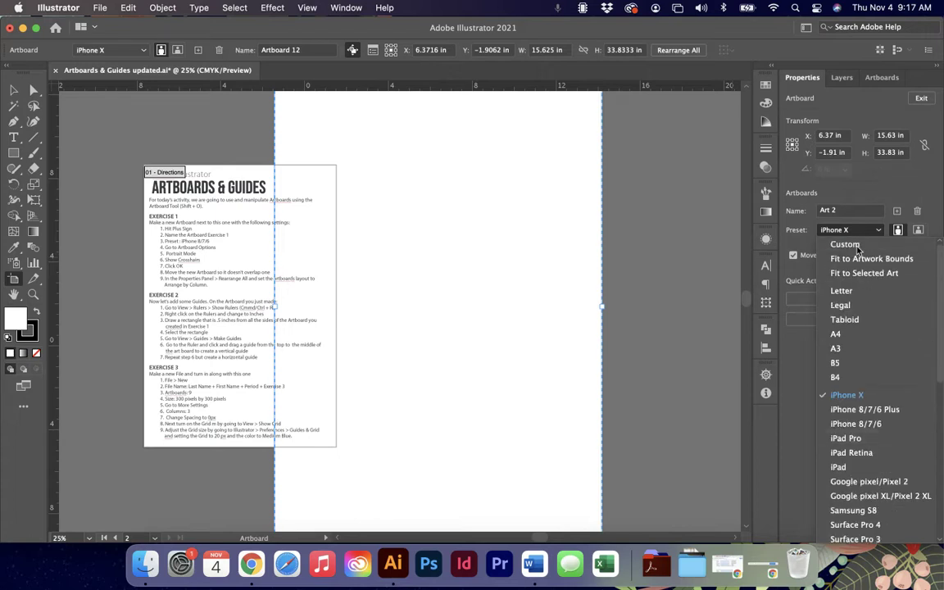
{"action": "left_click", "coordinate": [845, 244]}
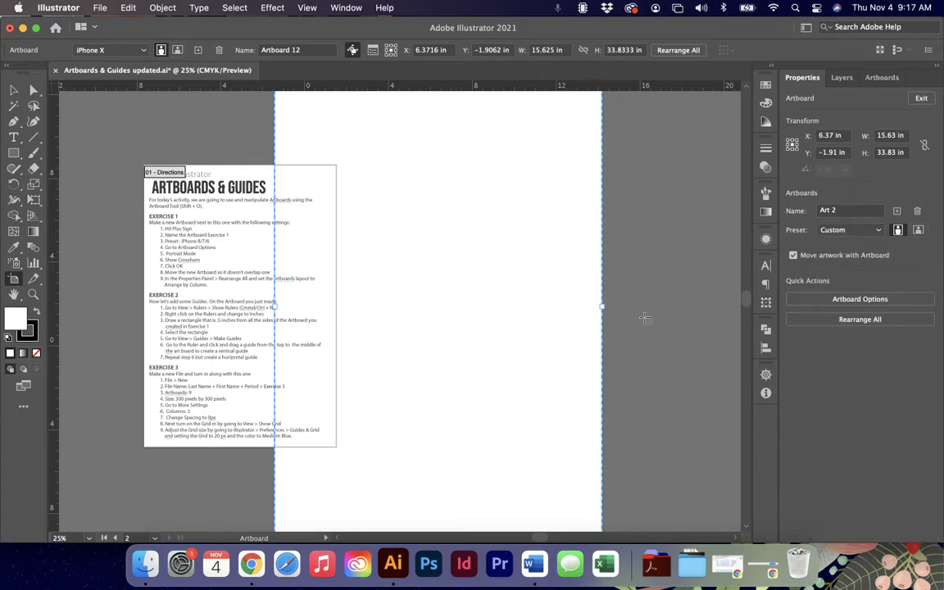
Delete the extra blank artboard so only Directions remains.
{"action": "key", "text": "Escape"}
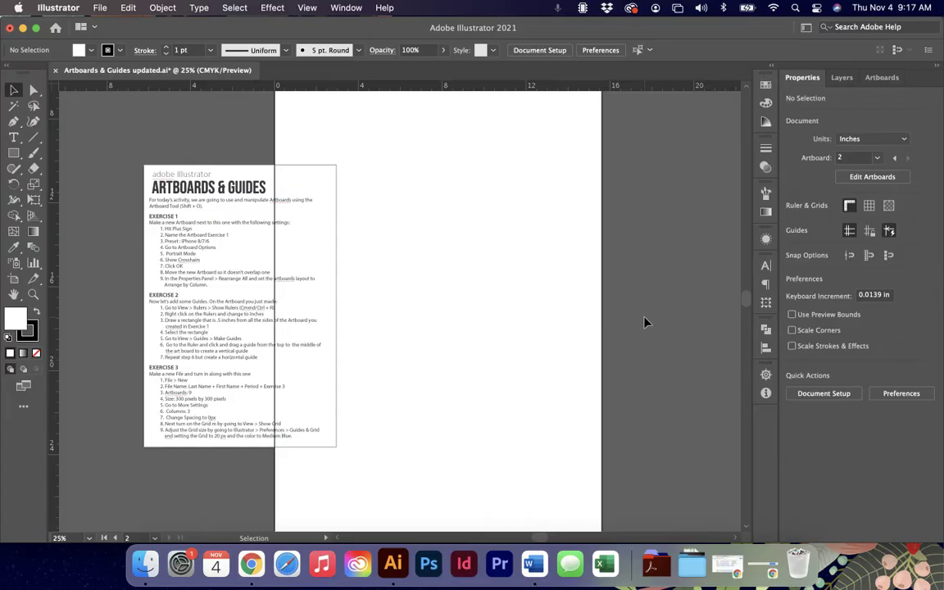
{"action": "key", "text": "shift+o"}
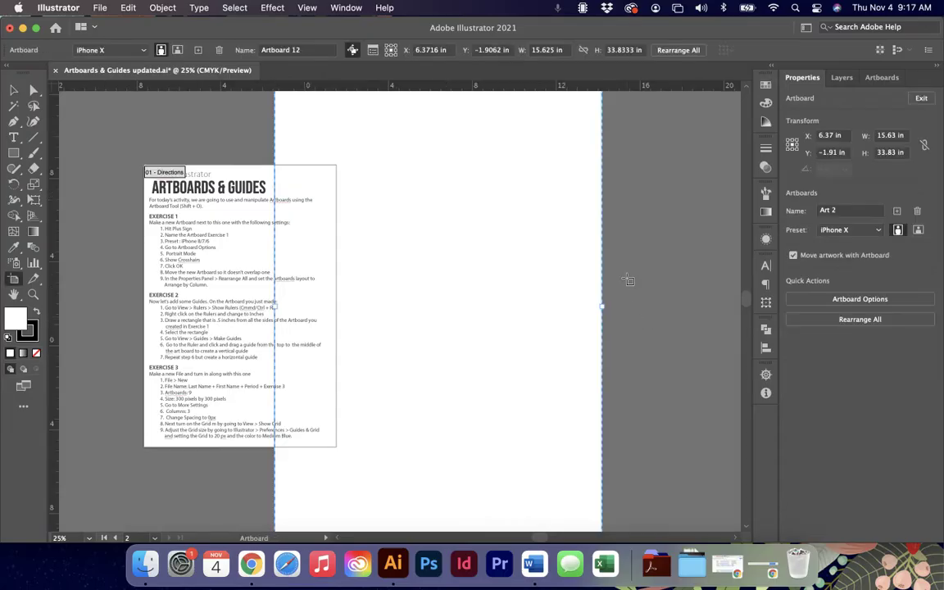
{"action": "key", "text": "Delete"}
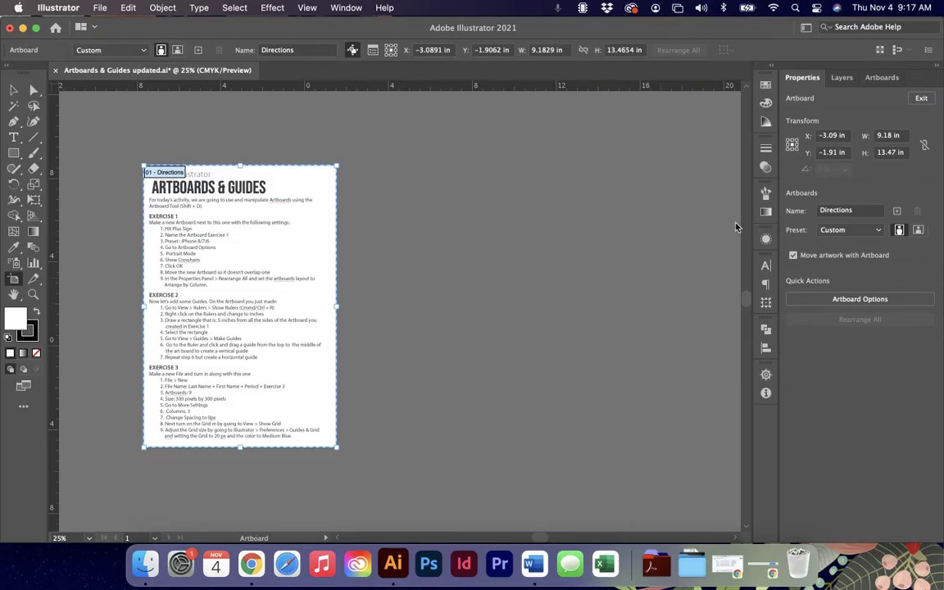
{"action": "left_click", "coordinate": [13, 90]}
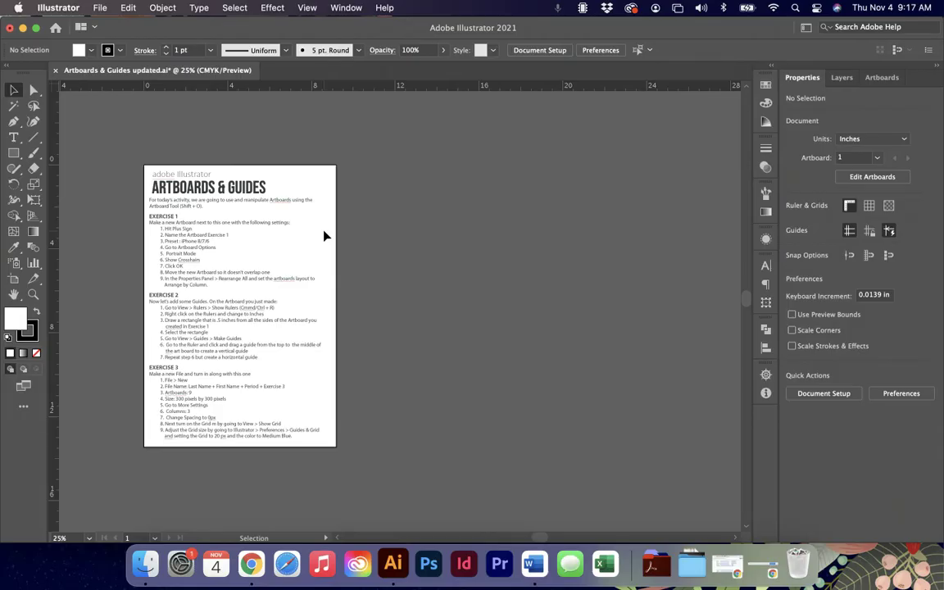
{"action": "scroll", "coordinate": [317, 248], "scroll_direction": "left", "scroll_amount": 3}
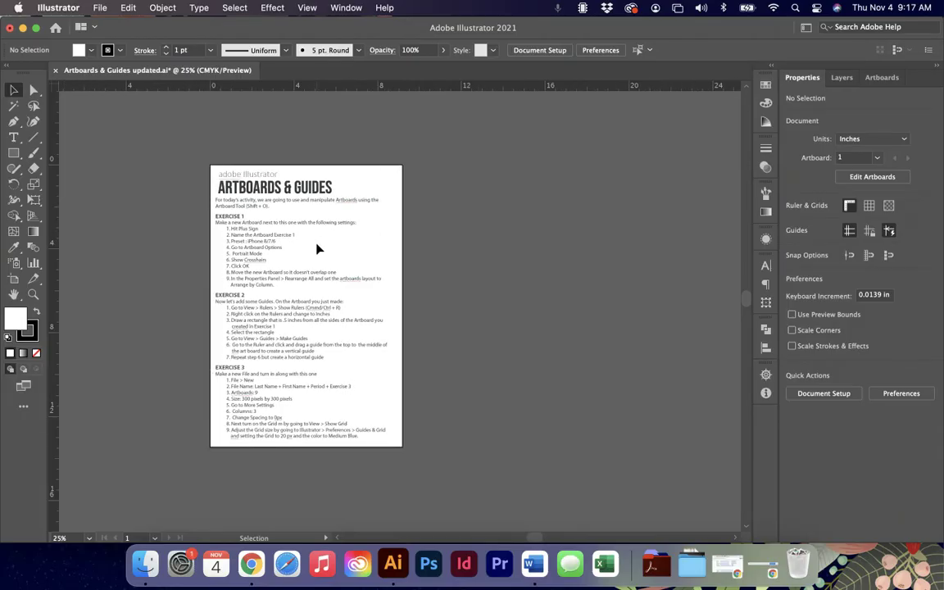
{"action": "key", "text": "super+equal"}
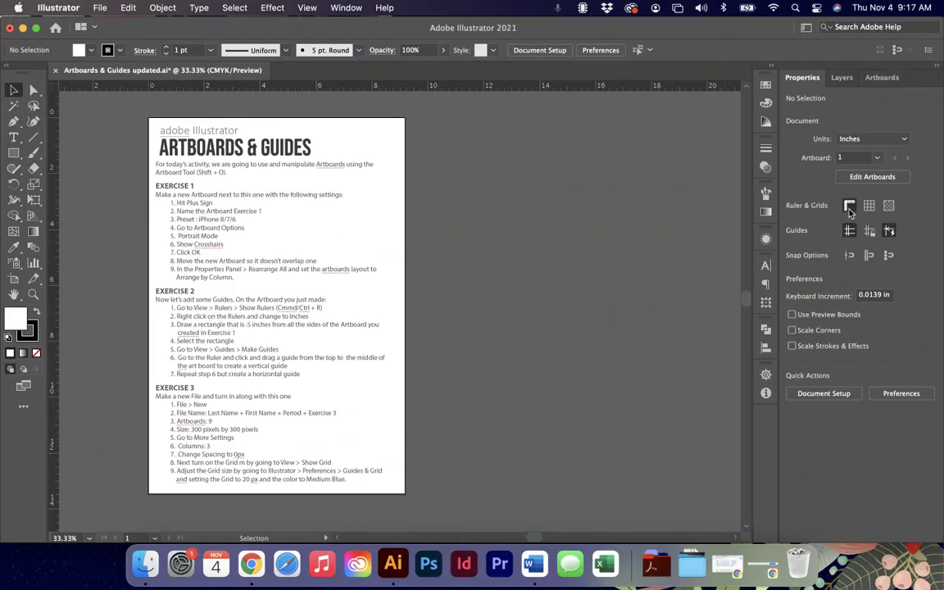
{"action": "key", "text": "super+r"}
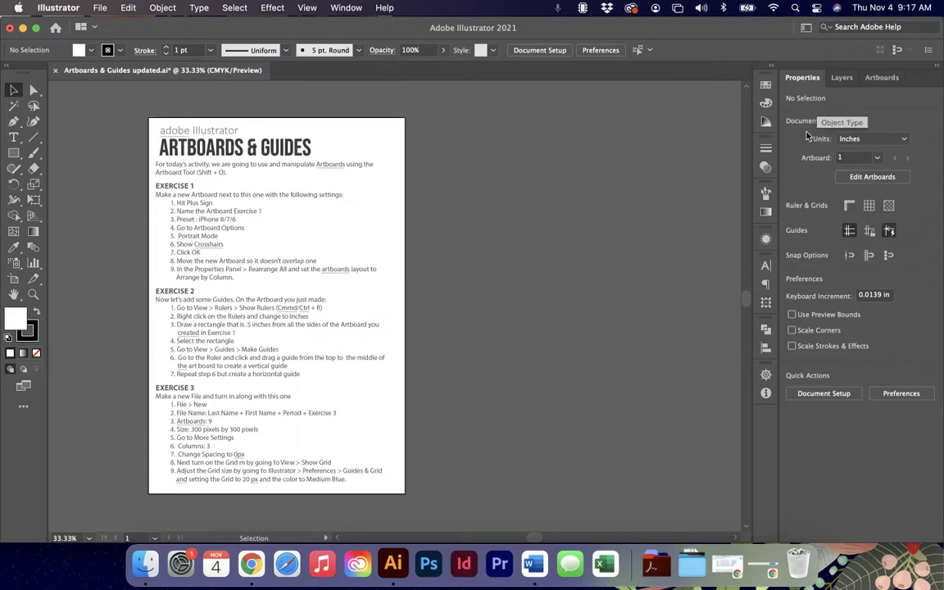
{"action": "left_click", "coordinate": [848, 207]}
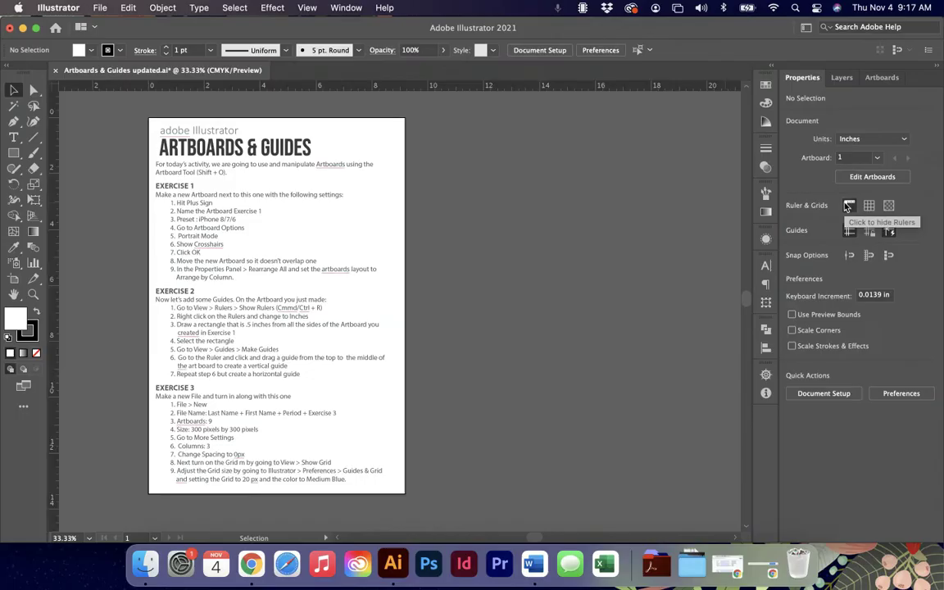
{"action": "left_click", "coordinate": [306, 7]}
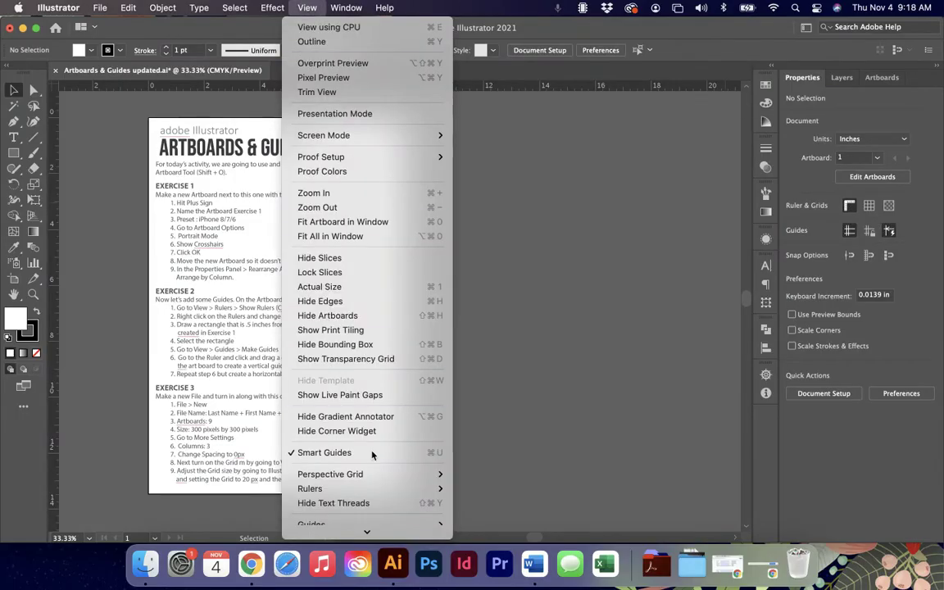
Hide the canvas rulers, then show them again.
{"action": "mouse_move", "coordinate": [385, 488]}
{"action": "left_click", "coordinate": [482, 489]}
{"action": "left_click", "coordinate": [306, 8]}
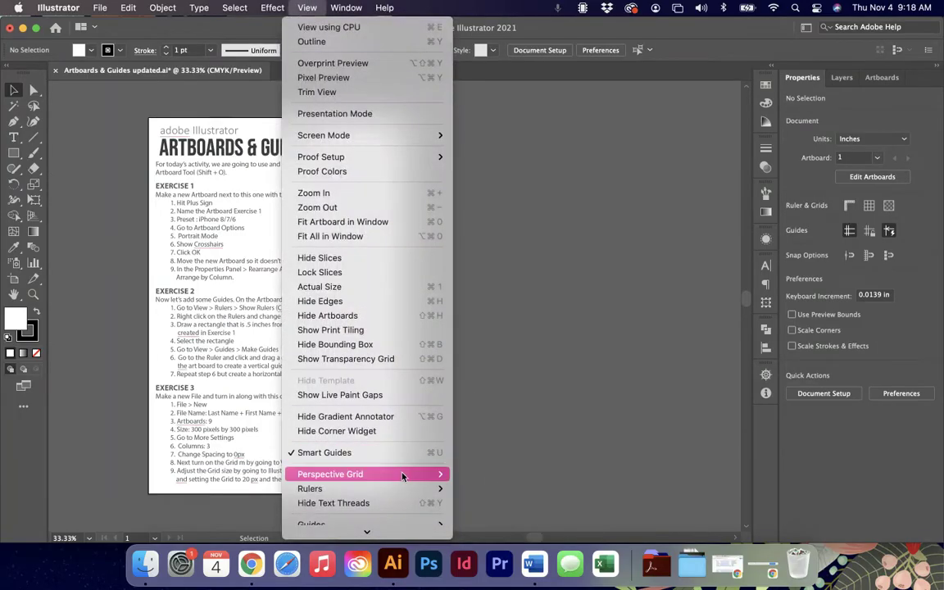
{"action": "mouse_move", "coordinate": [414, 489]}
{"action": "left_click", "coordinate": [477, 490]}
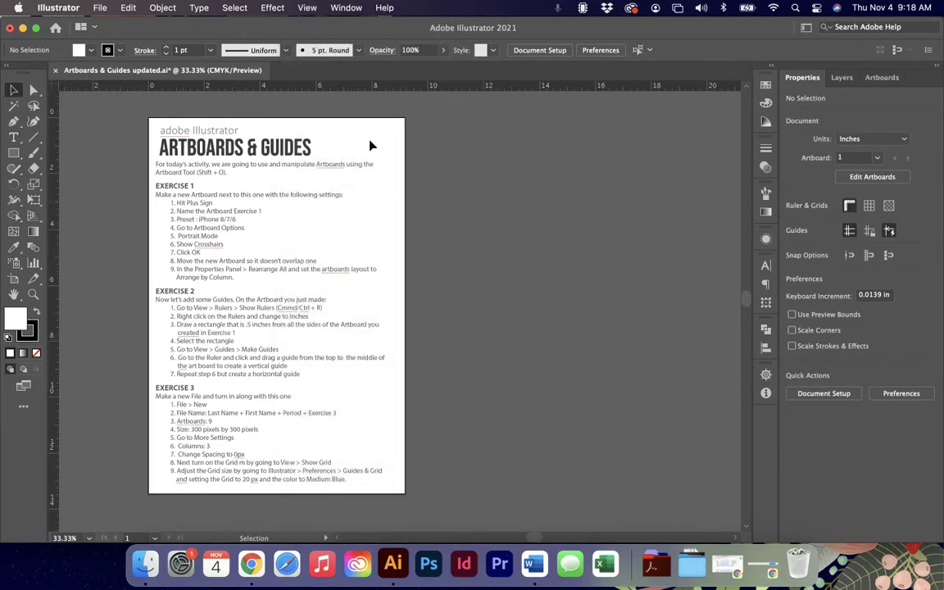
Hide the artboards, then restore the artboard edges with View > Show Artboards.
{"action": "left_click", "coordinate": [314, 7]}
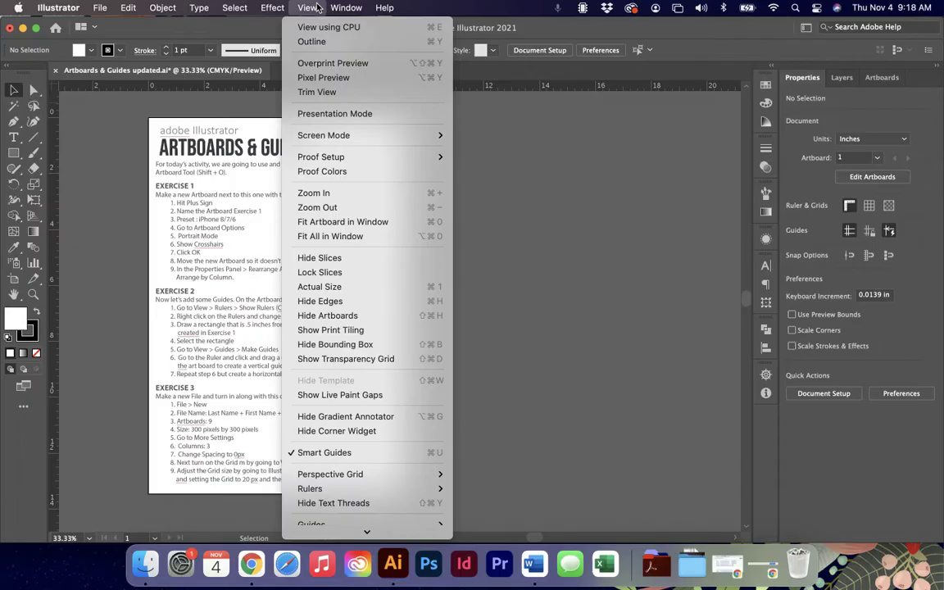
{"action": "left_click", "coordinate": [351, 319]}
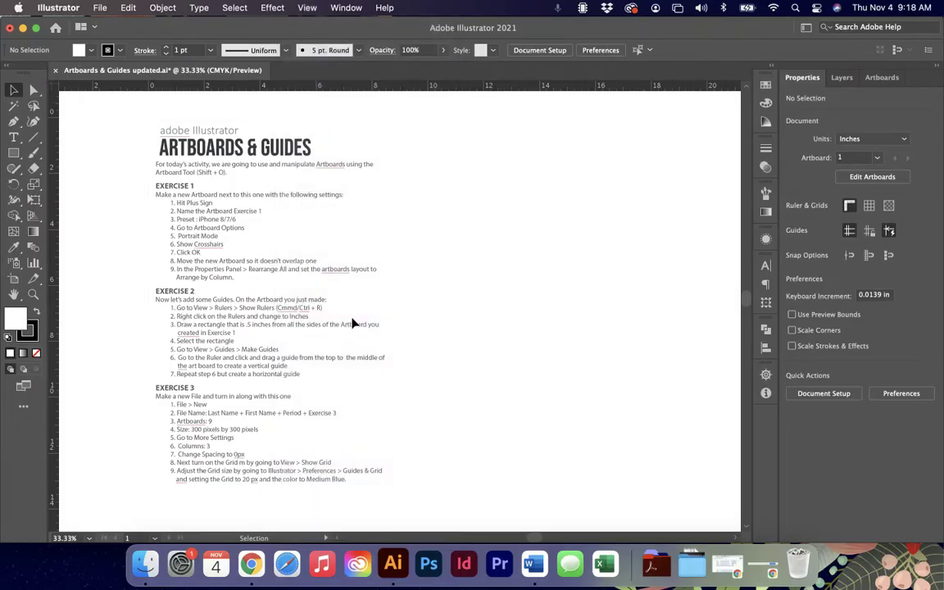
{"action": "left_click", "coordinate": [307, 7]}
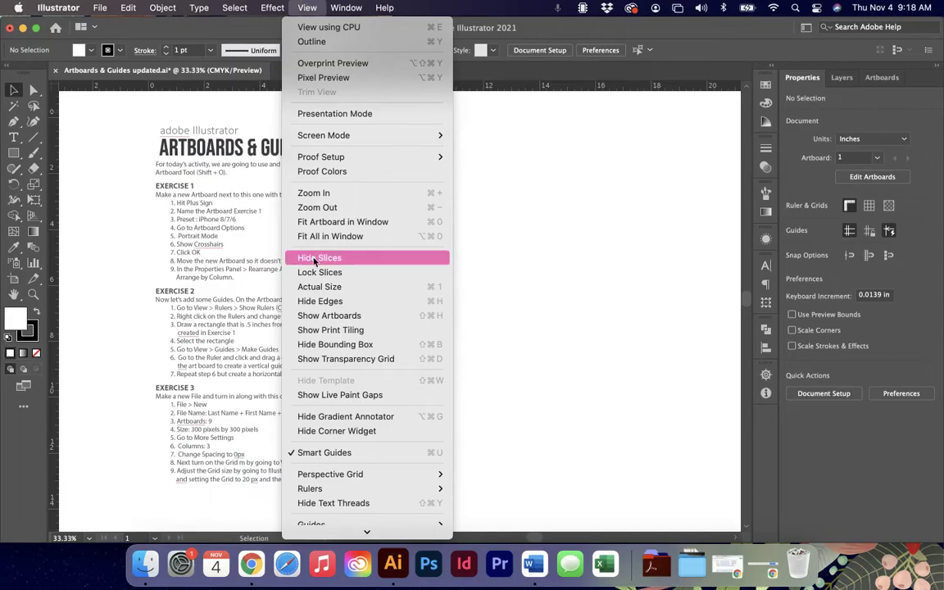
{"action": "left_click", "coordinate": [328, 315]}
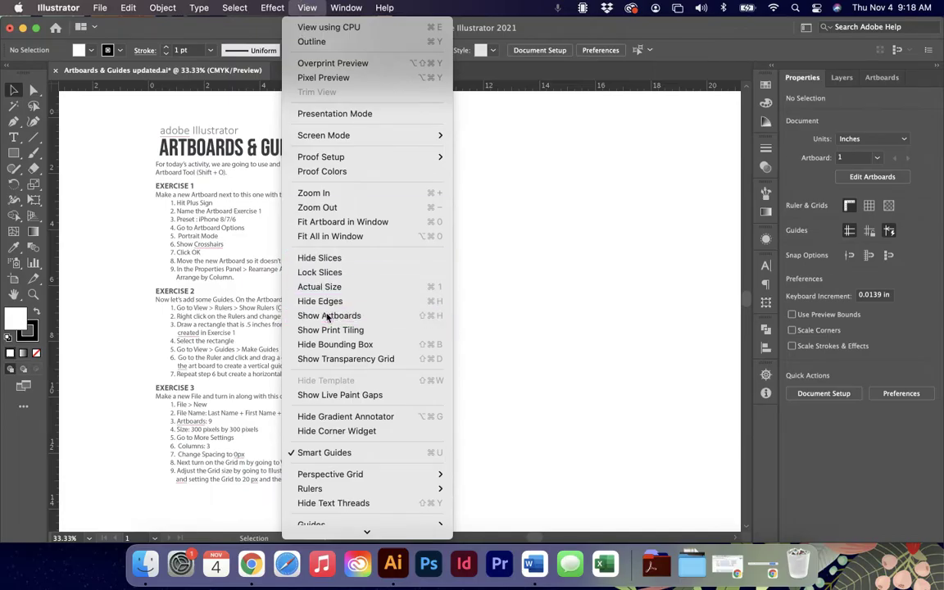
Turn on the document grid across the canvas with View > Show Grid.
{"action": "left_click", "coordinate": [300, 7]}
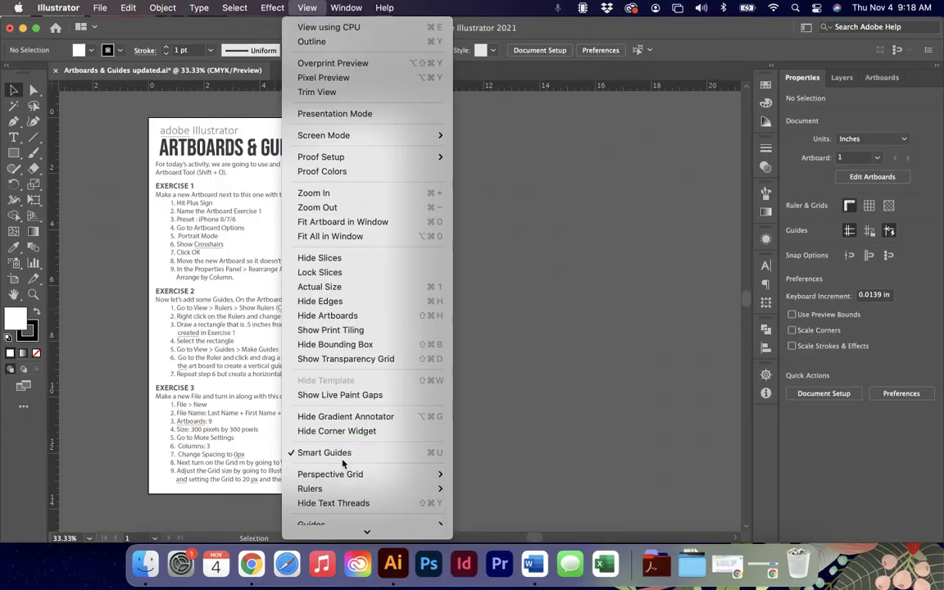
{"action": "scroll", "coordinate": [337, 450], "scroll_direction": "down", "scroll_amount": 5}
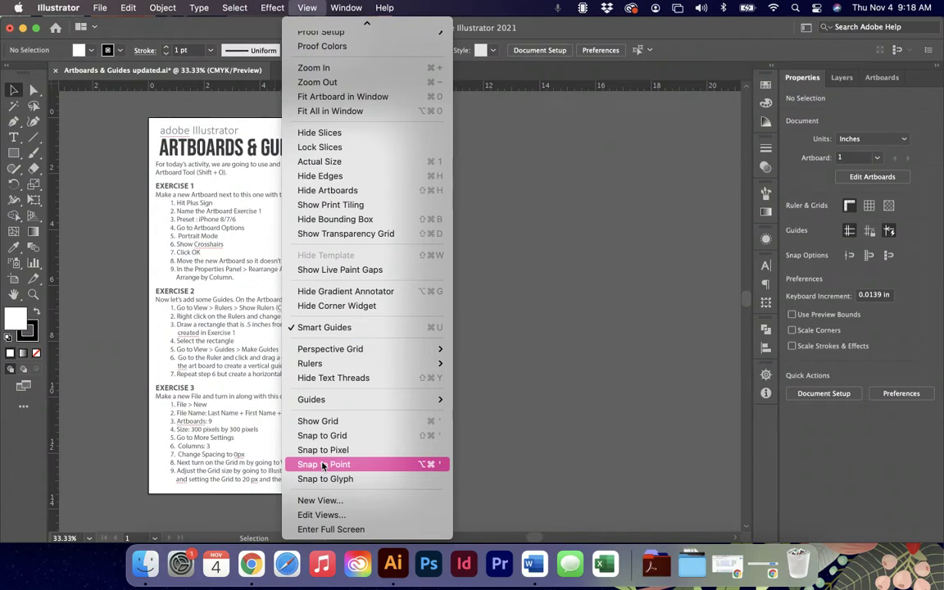
{"action": "mouse_move", "coordinate": [318, 352]}
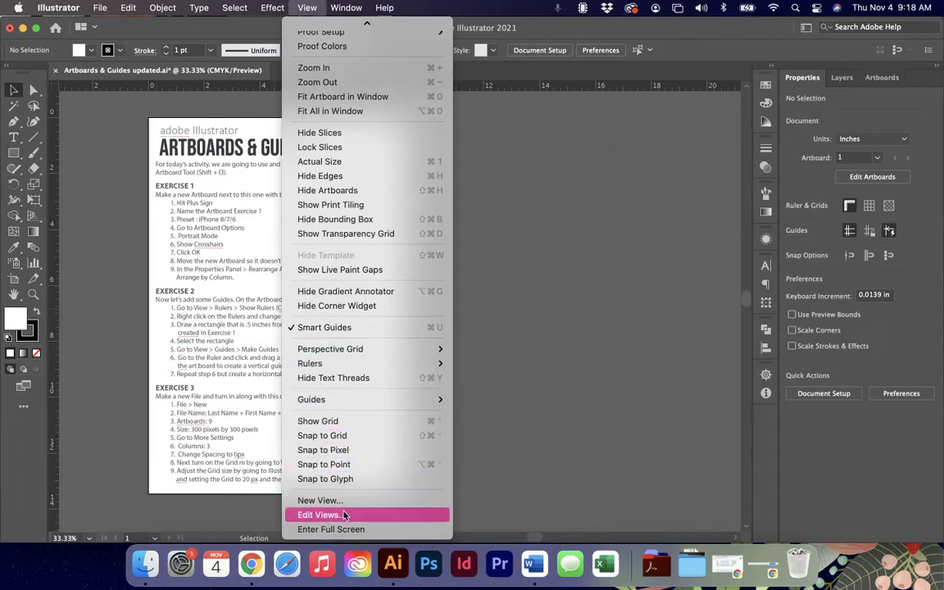
{"action": "left_click", "coordinate": [331, 421]}
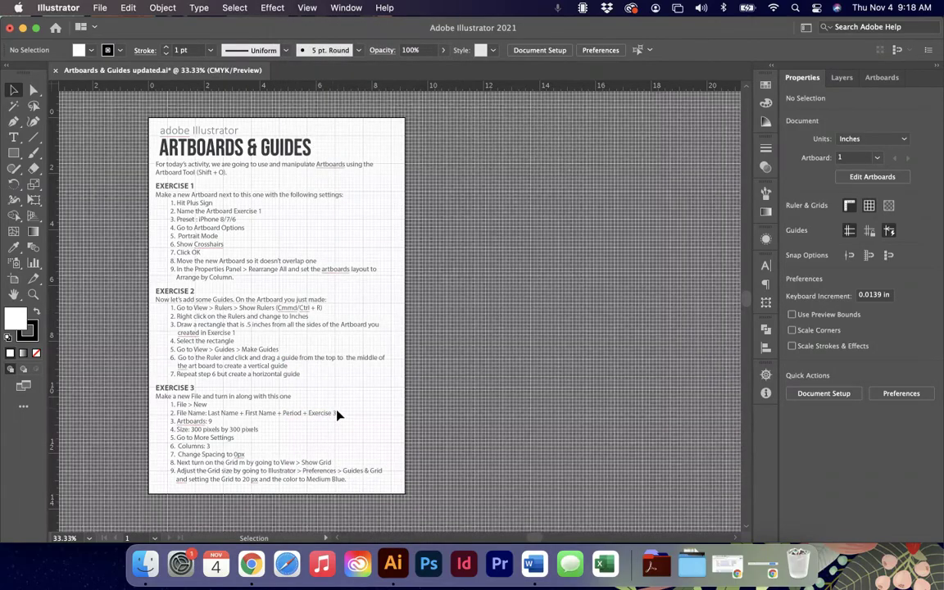
{"action": "key", "text": "super+equal"}
{"action": "key", "text": "super+equal"}
{"action": "key", "text": "super+equal"}
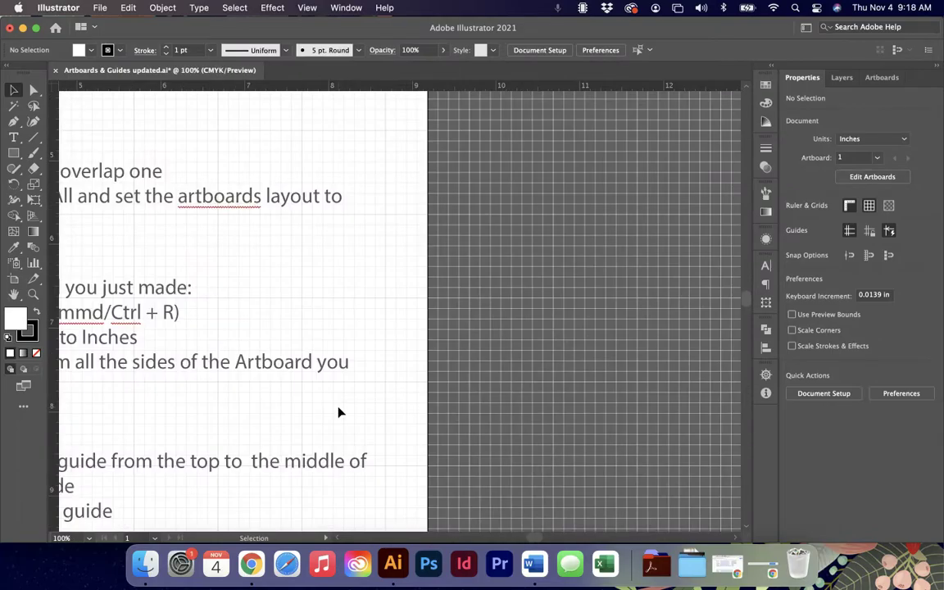
{"action": "key", "text": "l"}
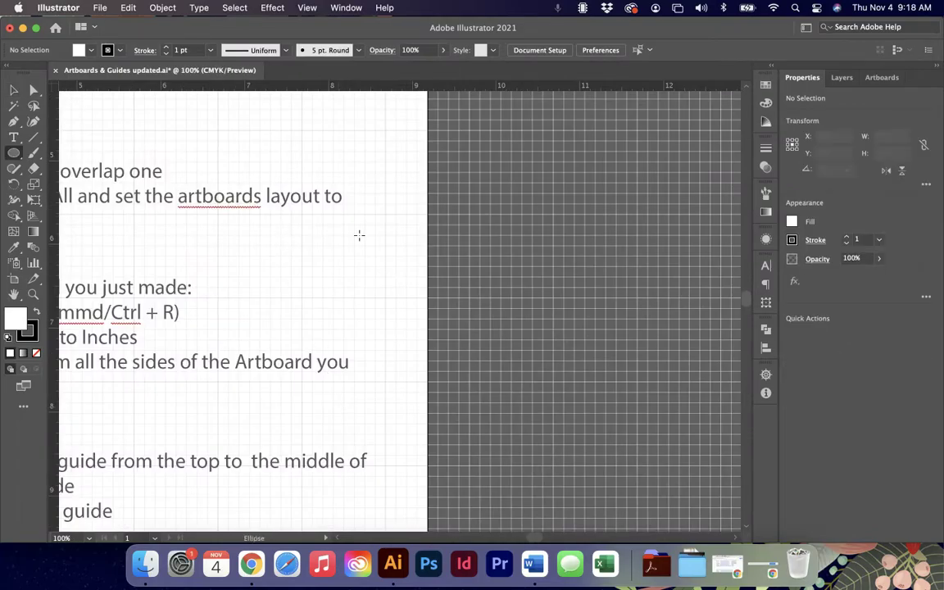
{"action": "left_click_drag", "start_coordinate": [363, 218], "coordinate": [433, 306]}
{"action": "key", "text": "BackSpace"}
{"action": "key", "text": "m"}
{"action": "left_click_drag", "start_coordinate": [375, 230], "coordinate": [489, 356]}
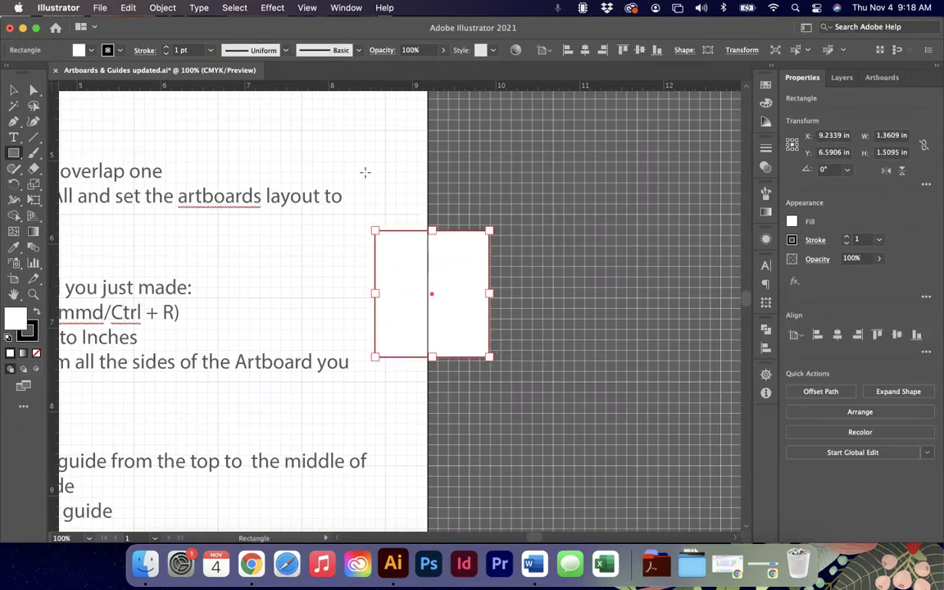
{"action": "left_click", "coordinate": [303, 8]}
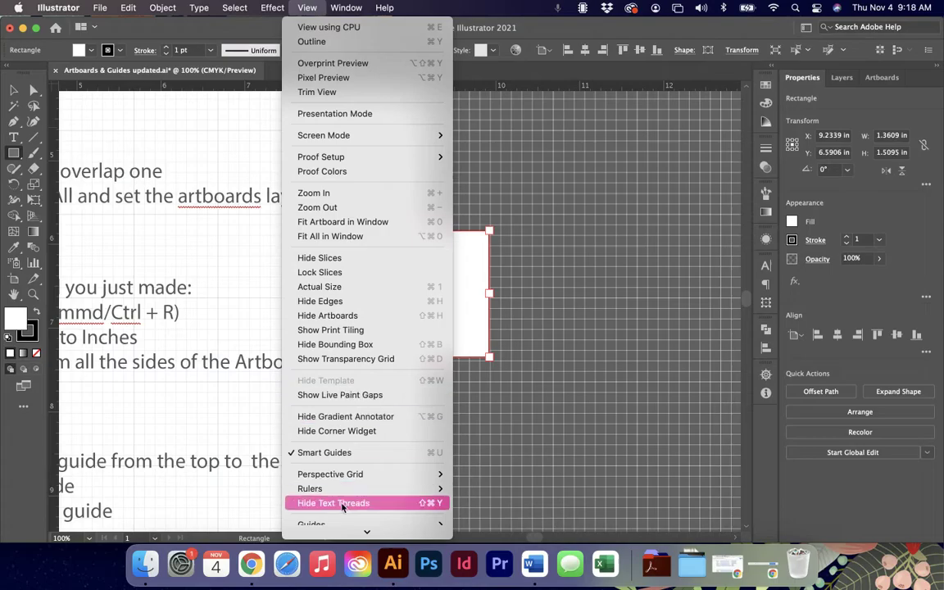
{"action": "left_click", "coordinate": [347, 445]}
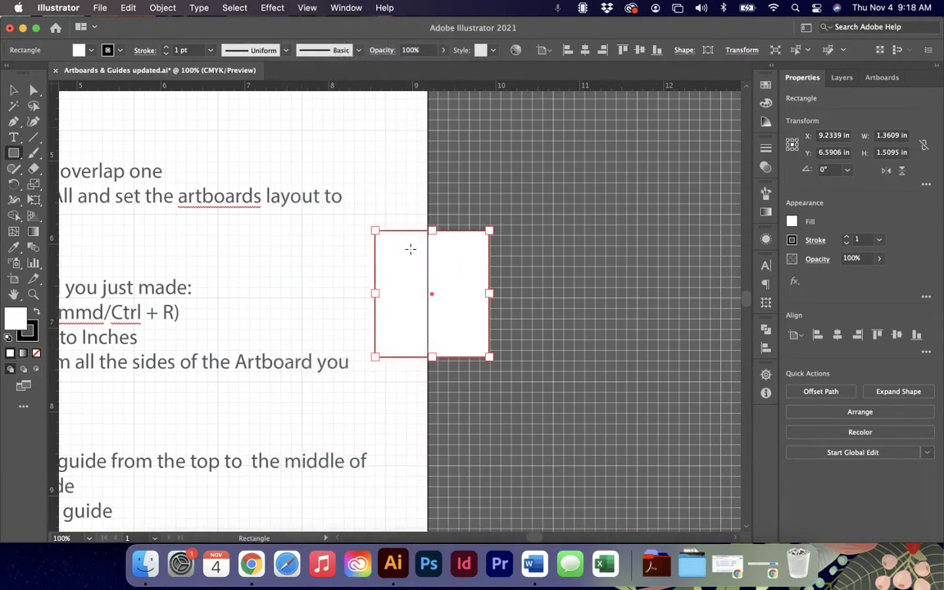
{"action": "key", "text": "v"}
{"action": "left_click_drag", "start_coordinate": [407, 257], "coordinate": [358, 262]}
{"action": "key", "text": "Delete"}
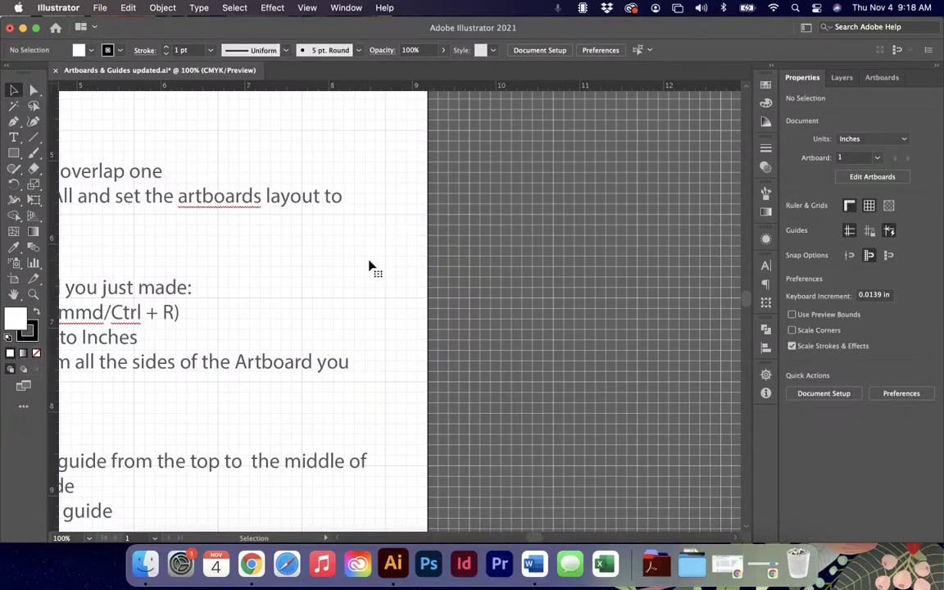
{"action": "left_click", "coordinate": [308, 7]}
{"action": "mouse_move", "coordinate": [350, 477]}
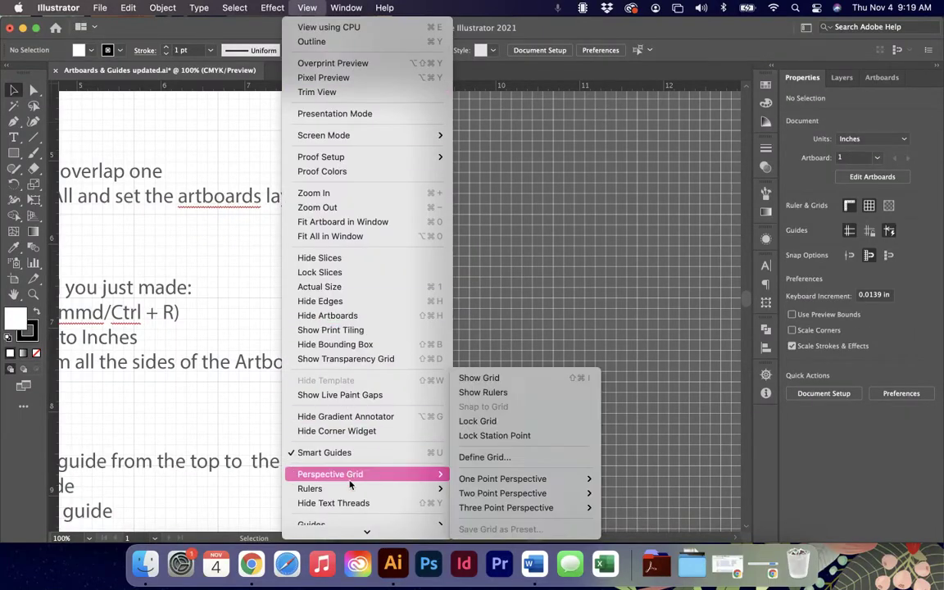
{"action": "scroll", "coordinate": [350, 486], "scroll_direction": "down", "scroll_amount": 5}
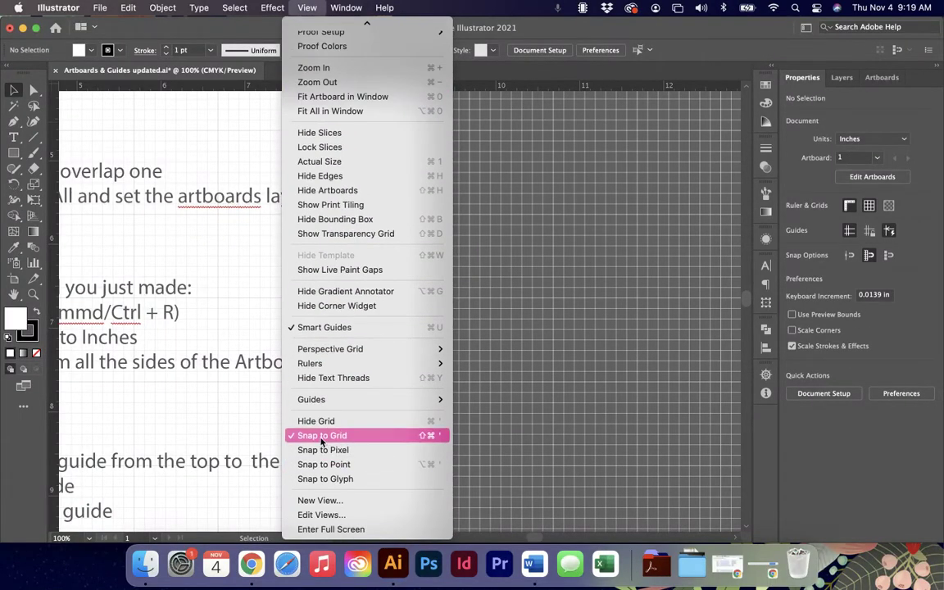
{"action": "scroll", "coordinate": [322, 441], "scroll_direction": "up", "scroll_amount": 5}
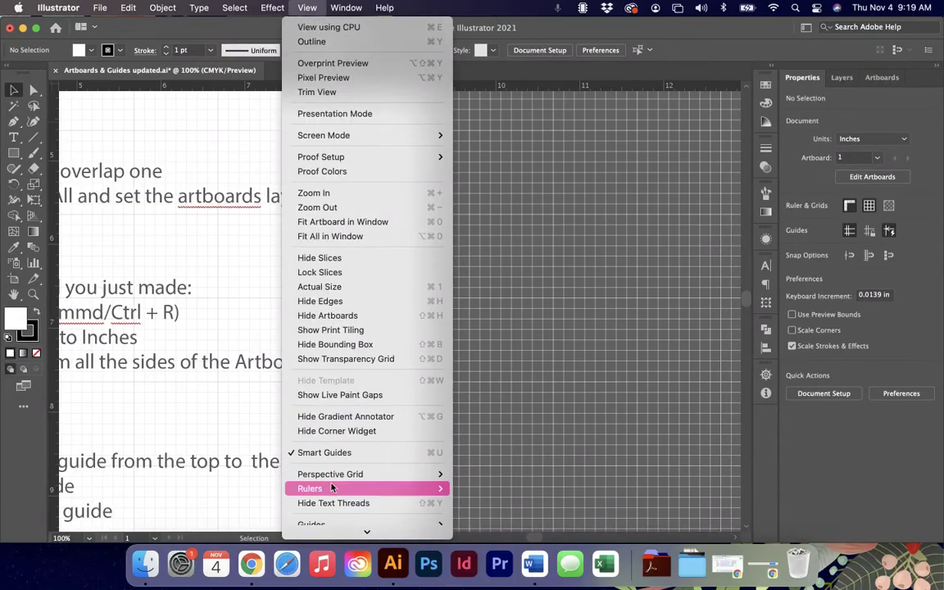
Hide the document grid and fit the whole worksheet page in the window.
{"action": "scroll", "coordinate": [332, 487], "scroll_direction": "down", "scroll_amount": 5}
{"action": "left_click", "coordinate": [326, 422]}
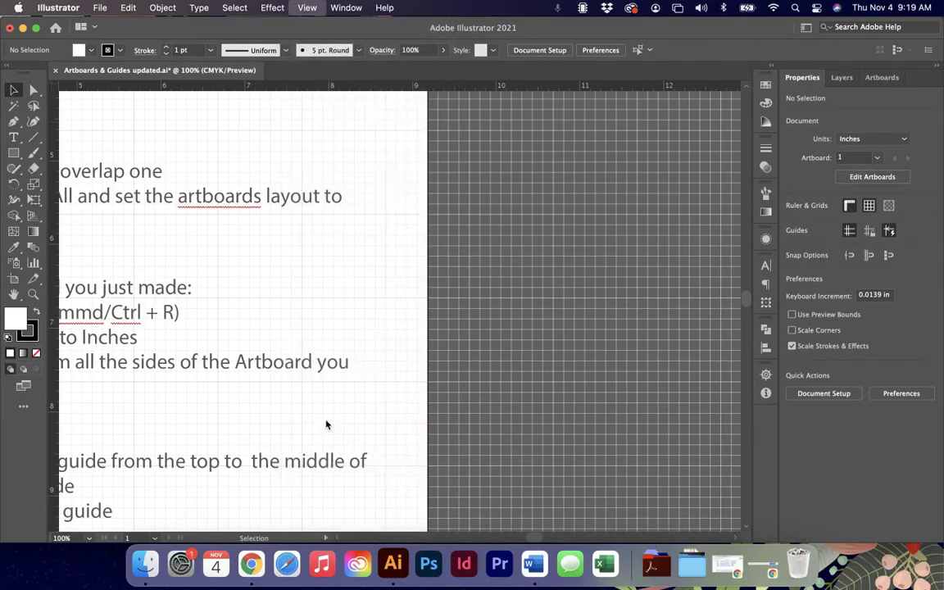
{"action": "key", "text": "super+0"}
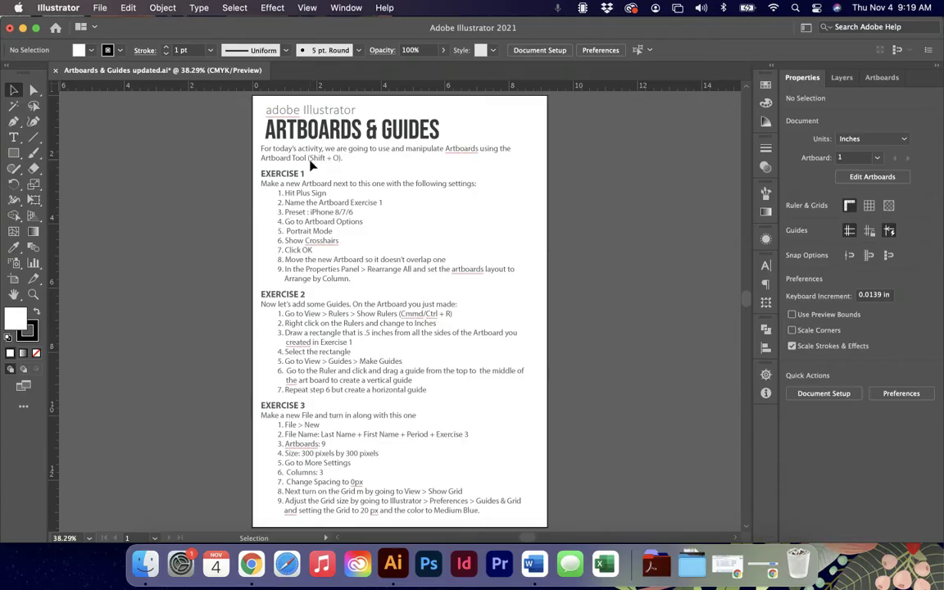
Add a new Artboard 13 beside the directions page and edit its name.
{"action": "key", "text": "shift+o"}
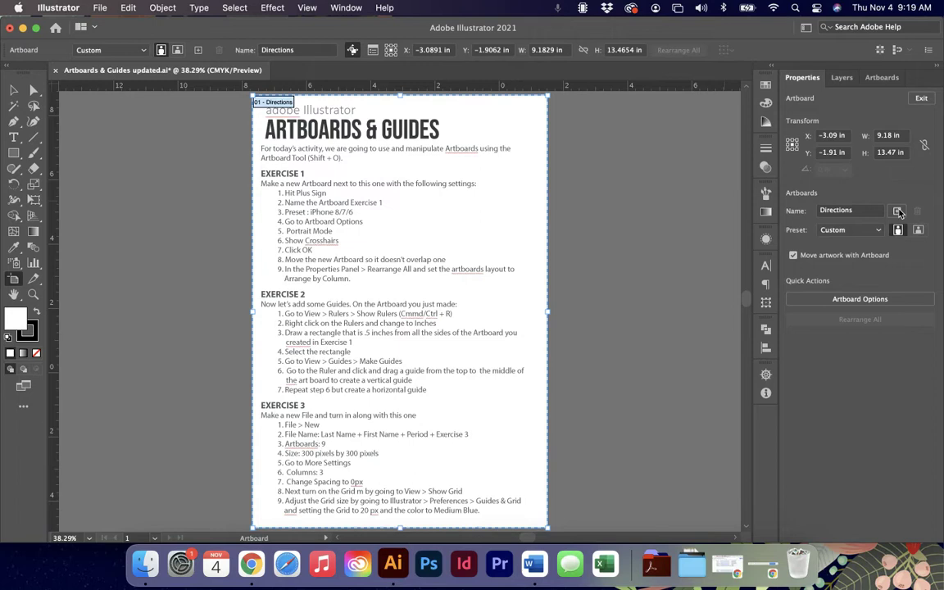
{"action": "left_click", "coordinate": [899, 212]}
{"action": "scroll", "coordinate": [288, 194], "scroll_direction": "left", "scroll_amount": 5}
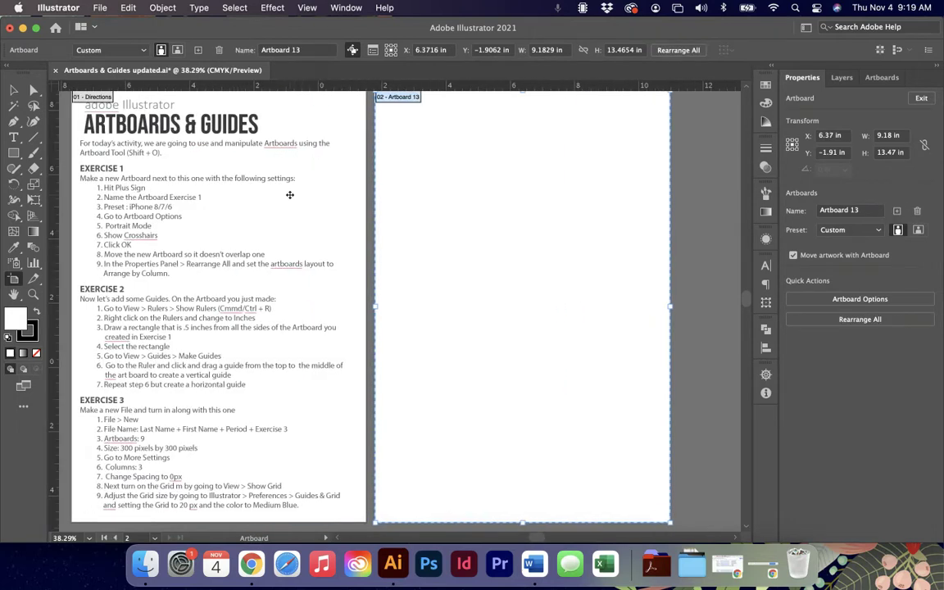
{"action": "left_click", "coordinate": [858, 210]}
{"action": "triple_click", "coordinate": [859, 210]}
{"action": "left_click", "coordinate": [859, 211]}
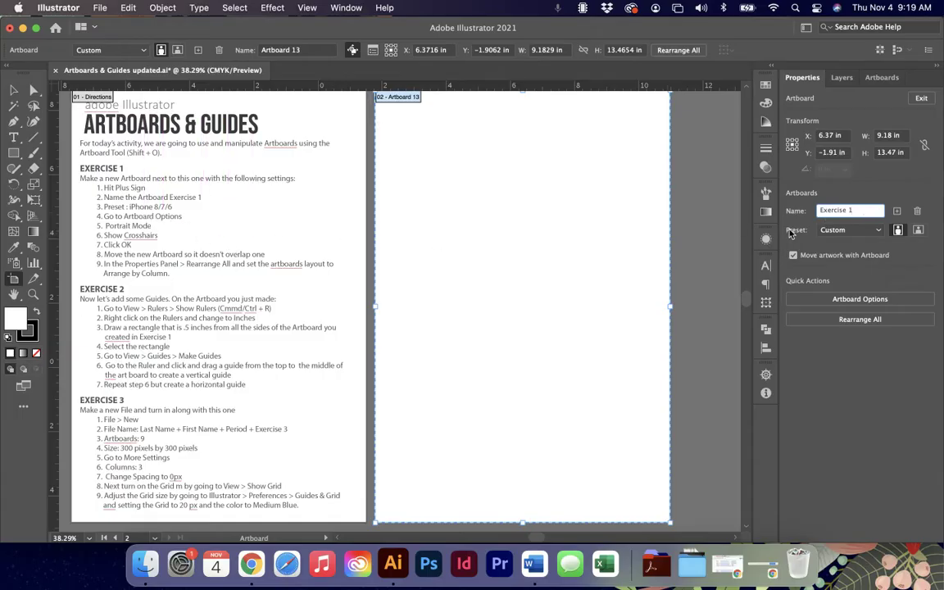
Apply the iPhone 8/7/6 preset, drag the artboard right, and keep it portrait.
{"action": "left_click", "coordinate": [874, 231]}
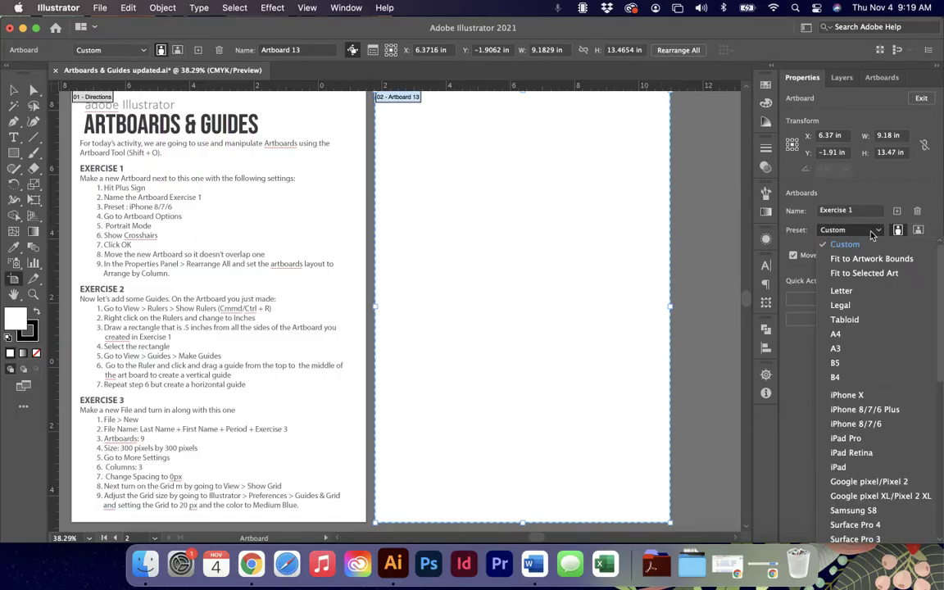
{"action": "left_click", "coordinate": [885, 426]}
{"action": "left_click_drag", "start_coordinate": [618, 311], "coordinate": [637, 311]}
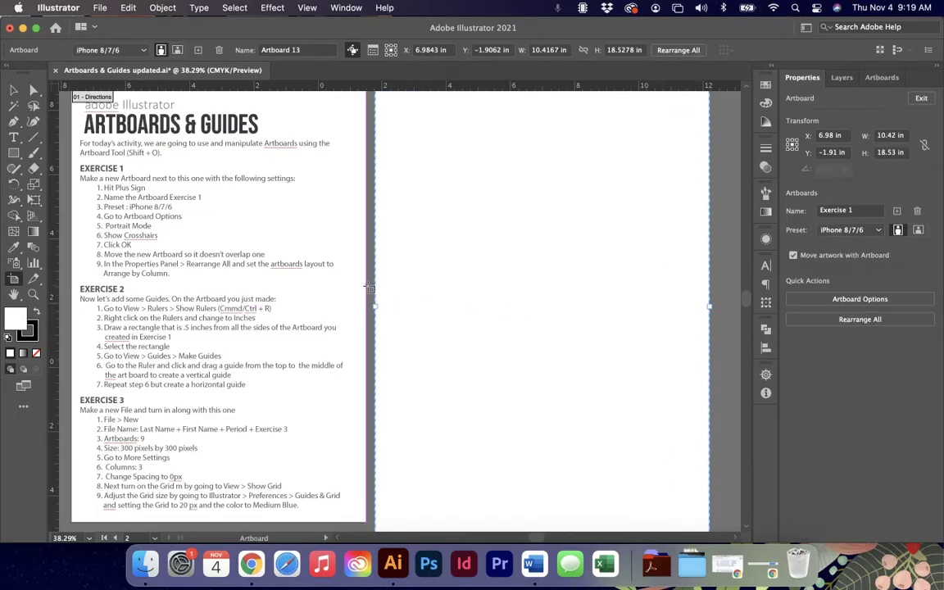
{"action": "left_click_drag", "start_coordinate": [273, 295], "coordinate": [243, 261]}
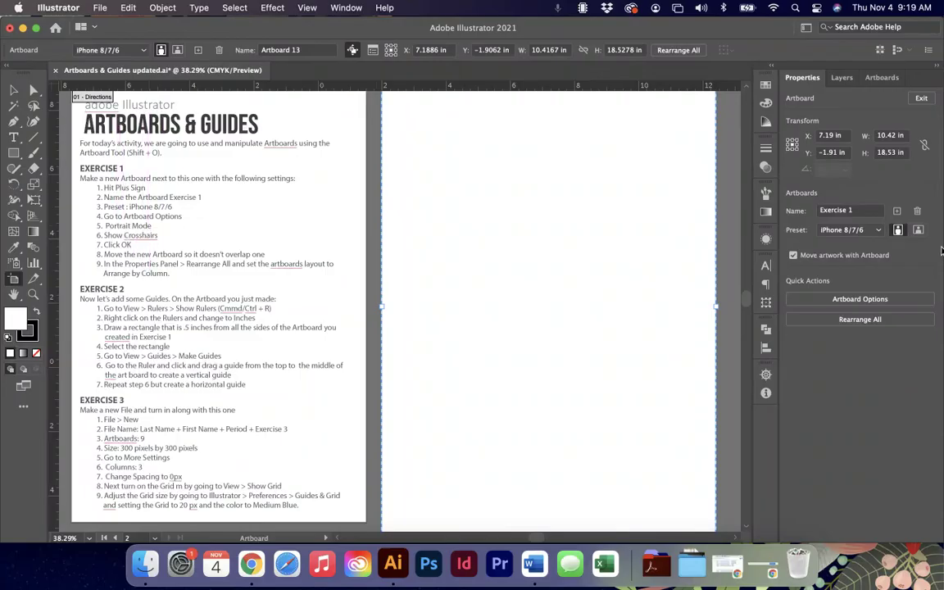
{"action": "left_click", "coordinate": [898, 230]}
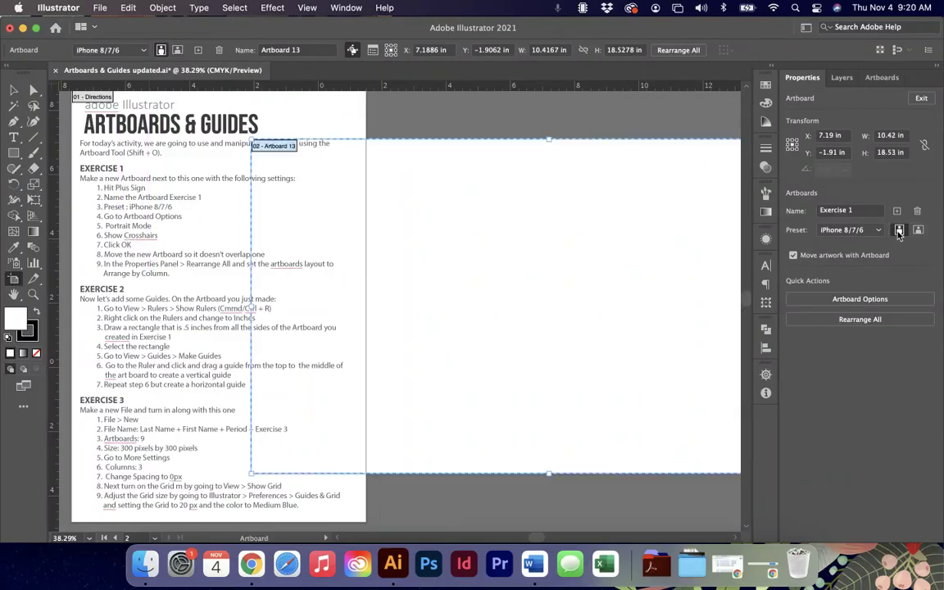
{"action": "left_click", "coordinate": [899, 230]}
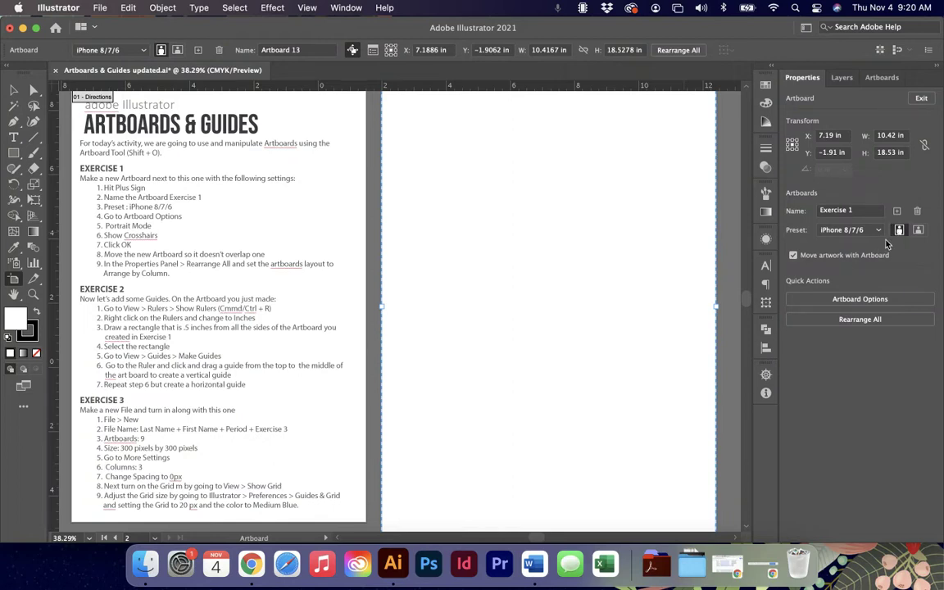
Change Artboard 13's center mark, cross hairs and video safe area display in Artboard Options.
{"action": "left_click", "coordinate": [866, 300]}
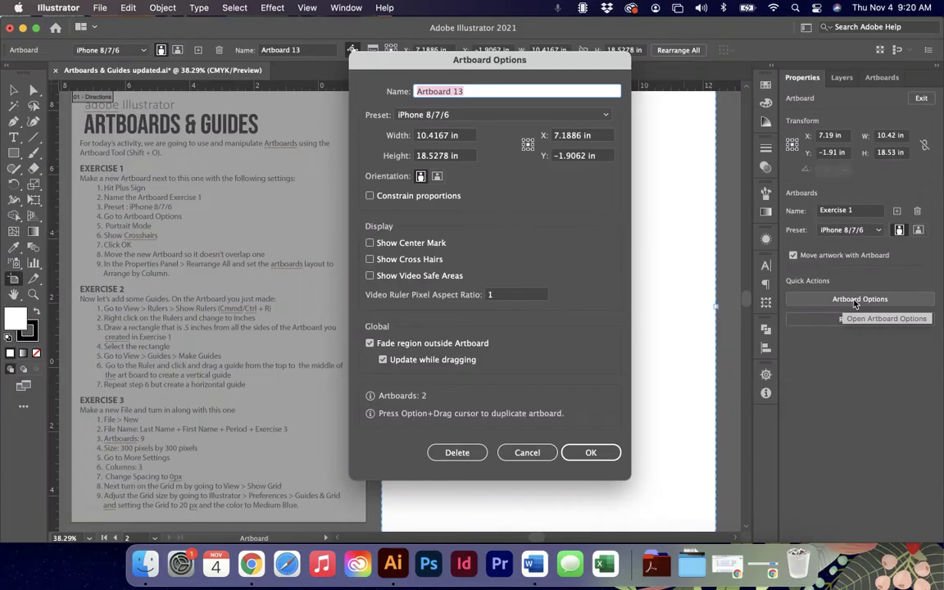
{"action": "left_click", "coordinate": [370, 244]}
{"action": "left_click", "coordinate": [370, 259]}
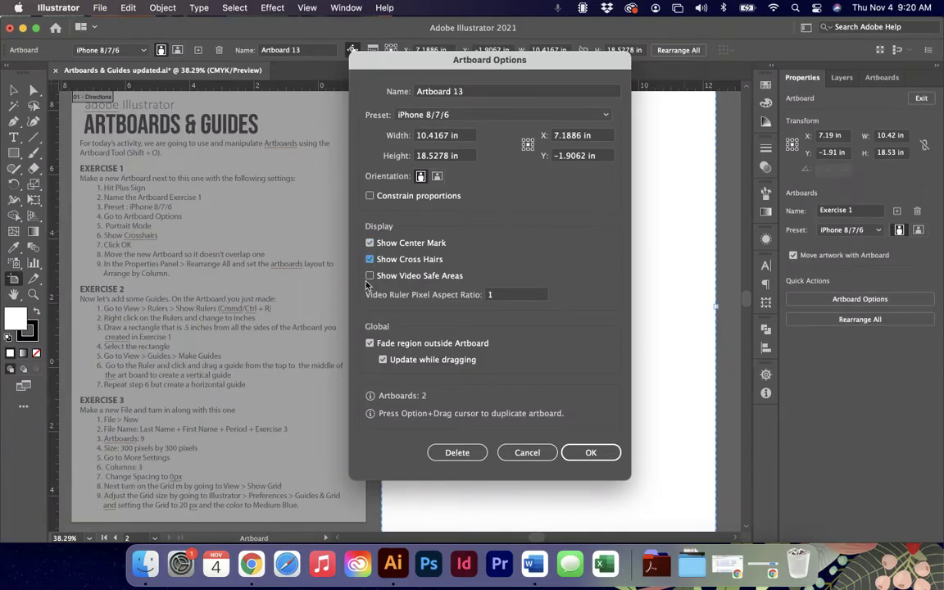
{"action": "left_click", "coordinate": [369, 276]}
{"action": "left_click", "coordinate": [591, 453]}
Reopen Artboard Options, turn off video safe areas, confirm, and zoom out.
{"action": "scroll", "coordinate": [517, 321], "scroll_direction": "up", "scroll_amount": 2}
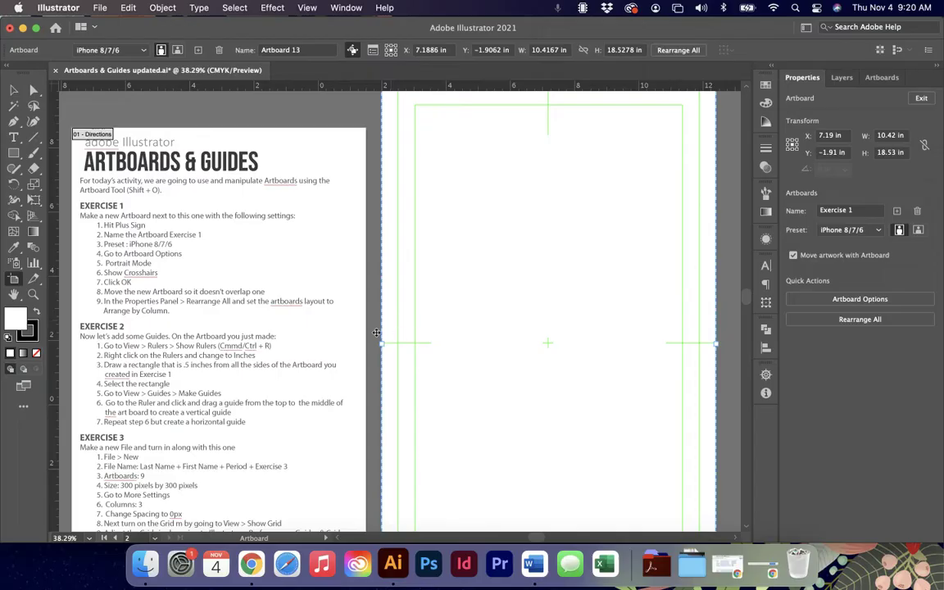
{"action": "scroll", "coordinate": [424, 327], "scroll_direction": "up", "scroll_amount": 3}
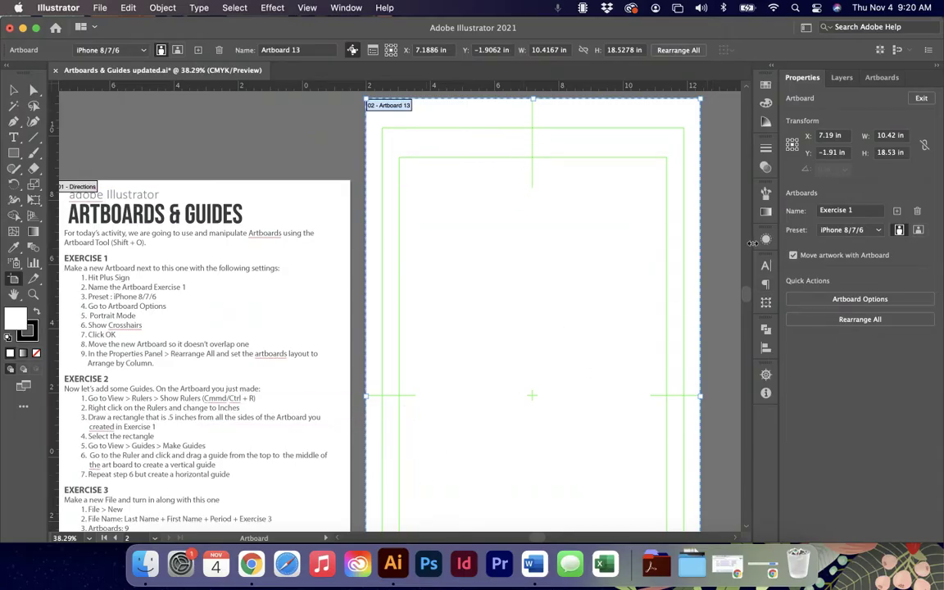
{"action": "left_click", "coordinate": [860, 300]}
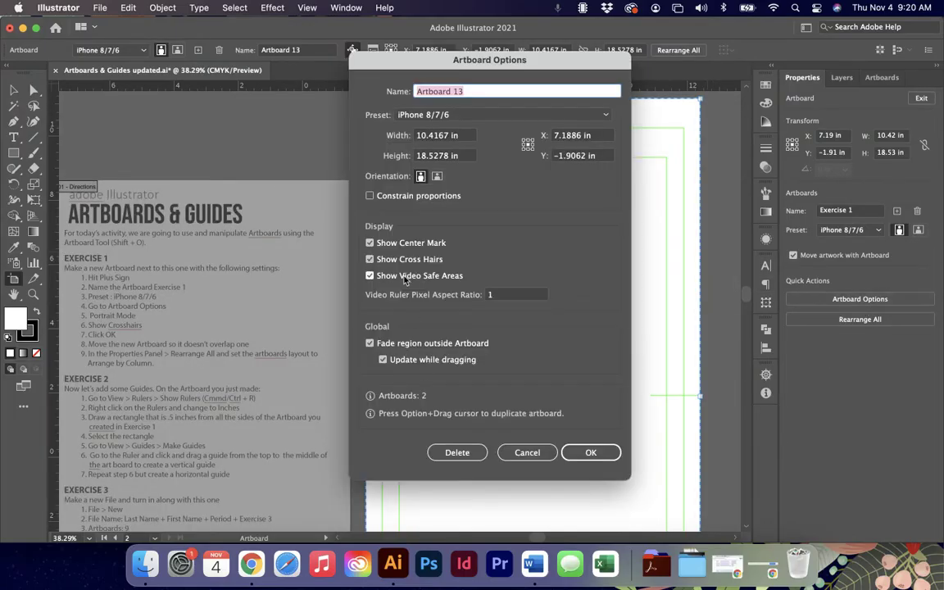
{"action": "left_click", "coordinate": [394, 277]}
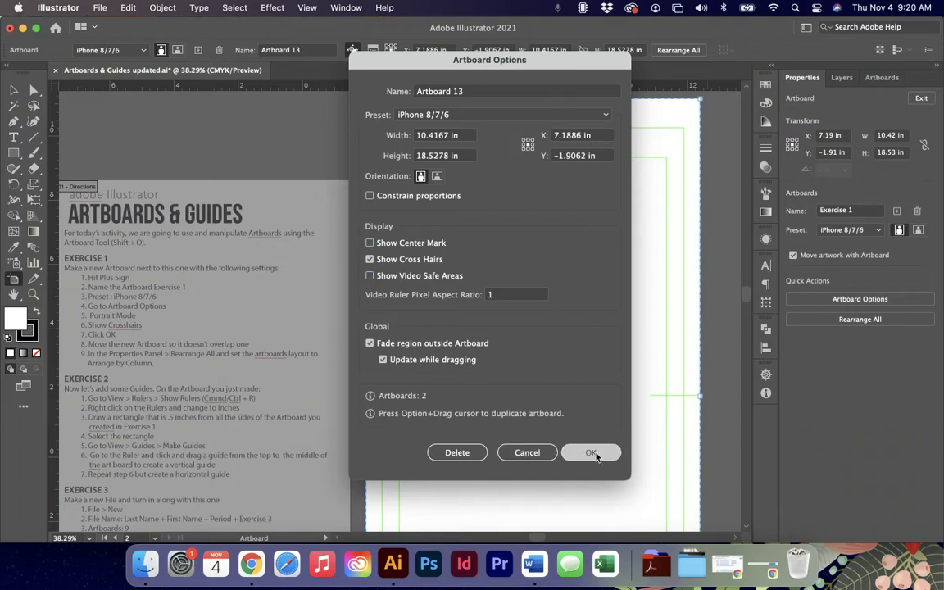
{"action": "left_click", "coordinate": [590, 452]}
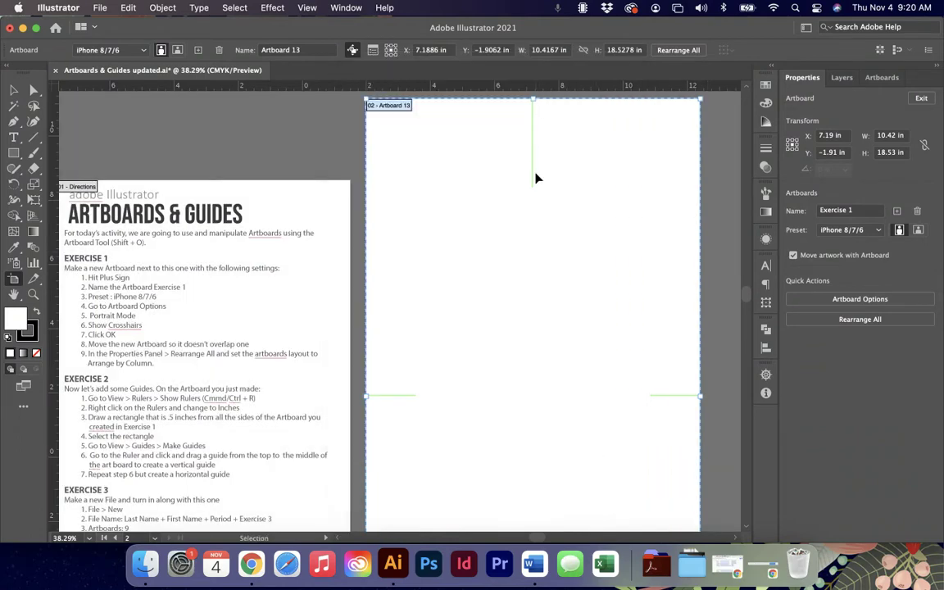
{"action": "key", "text": "super+minus"}
{"action": "key", "text": "super+minus"}
Leave artboard editing by returning to the Selection tool.
{"action": "scroll", "coordinate": [537, 174], "scroll_direction": "down", "scroll_amount": 3}
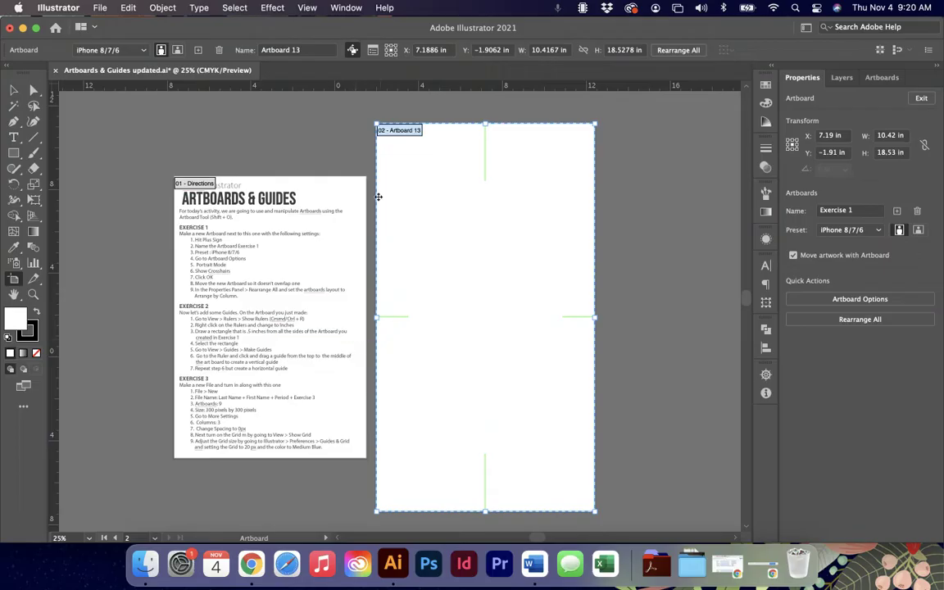
{"action": "left_click", "coordinate": [28, 88]}
{"action": "left_click", "coordinate": [15, 91]}
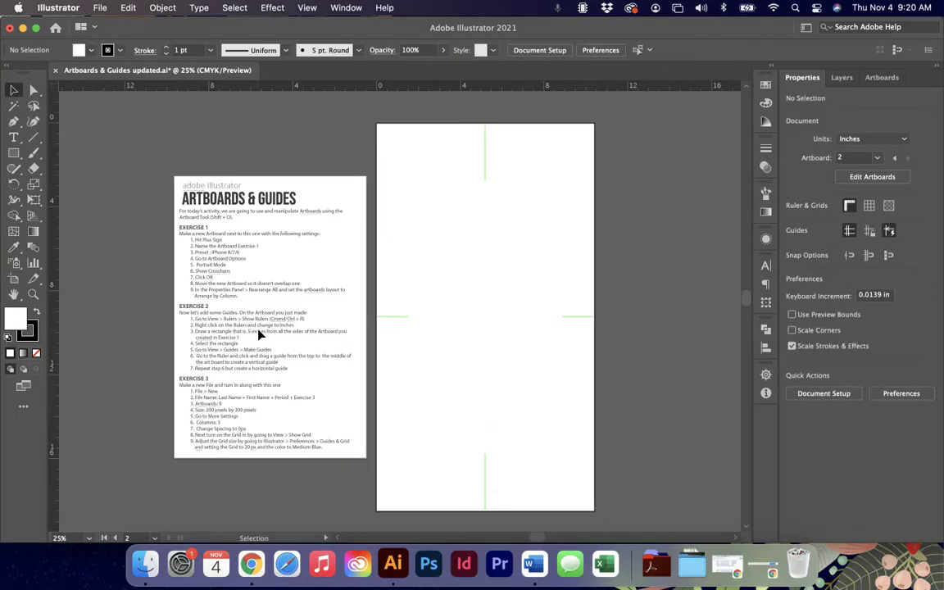
Switch the ruler units to Pixels, then back to Inches.
{"action": "right_click", "coordinate": [358, 87]}
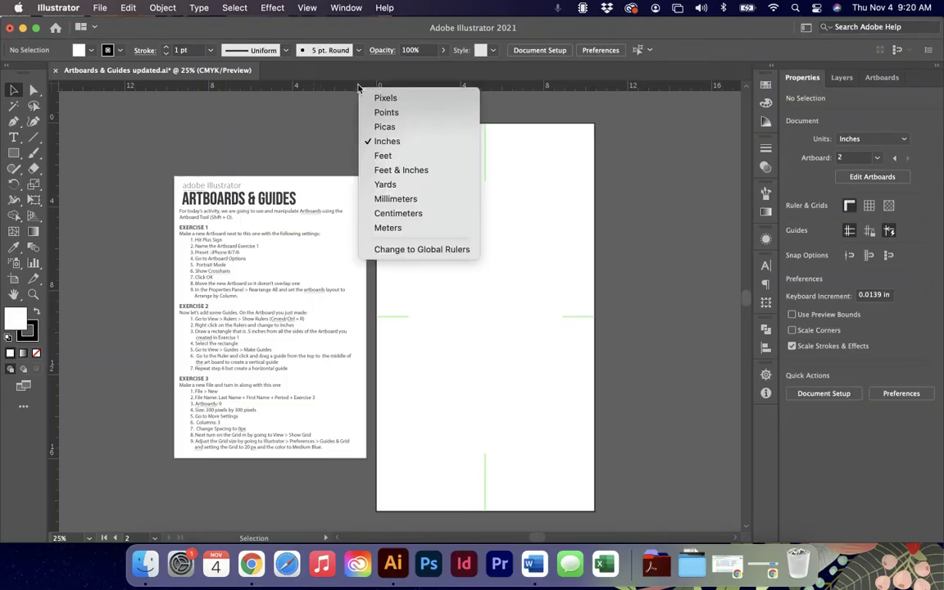
{"action": "left_click", "coordinate": [402, 98]}
{"action": "right_click", "coordinate": [404, 88]}
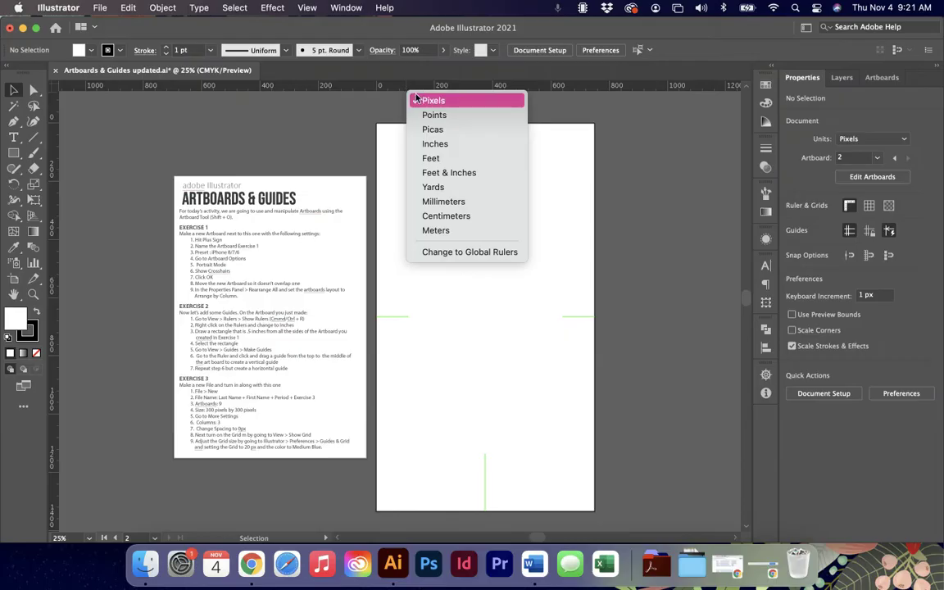
{"action": "left_click", "coordinate": [430, 145]}
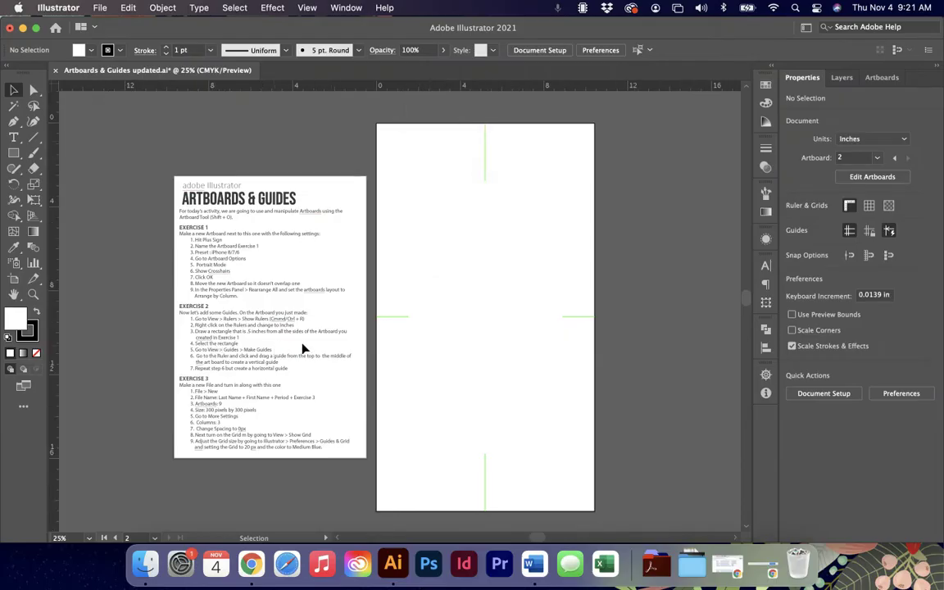
Draw an 8.5094 × 16.6708 in rectangle inside Artboard 13 and move it down to Y 10.1694 in.
{"action": "left_click", "coordinate": [13, 152]}
{"action": "left_click_drag", "start_coordinate": [398, 149], "coordinate": [576, 491]}
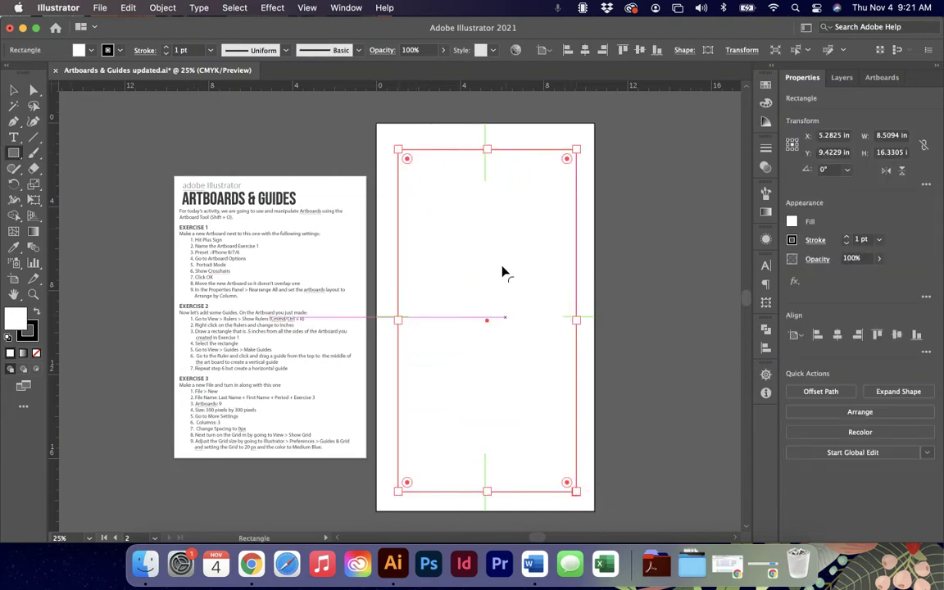
{"action": "mouse_move", "coordinate": [406, 163]}
{"action": "left_mouse_down"}
{"action": "mouse_move", "coordinate": [427, 186]}
{"action": "mouse_move", "coordinate": [396, 148]}
{"action": "left_mouse_up"}
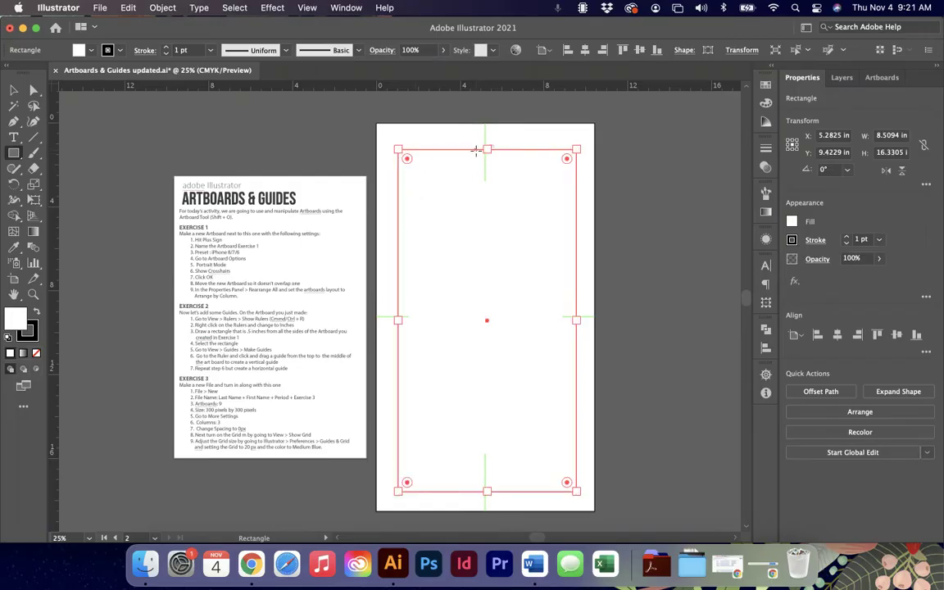
{"action": "left_click", "coordinate": [14, 89]}
{"action": "left_click_drag", "start_coordinate": [490, 151], "coordinate": [488, 142]}
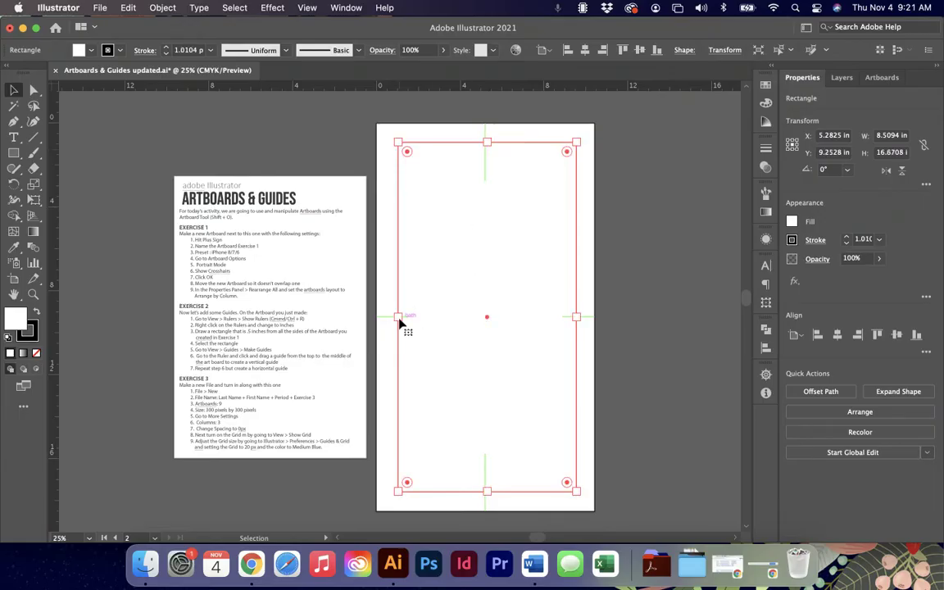
{"action": "scroll", "coordinate": [235, 354], "scroll_direction": "up", "scroll_amount": 1}
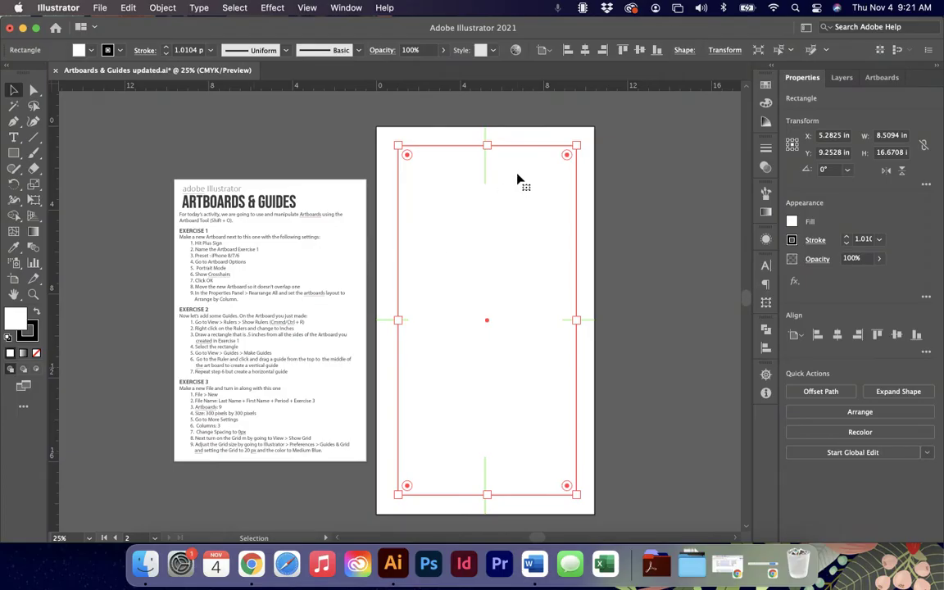
{"action": "left_click_drag", "start_coordinate": [486, 146], "coordinate": [488, 165]}
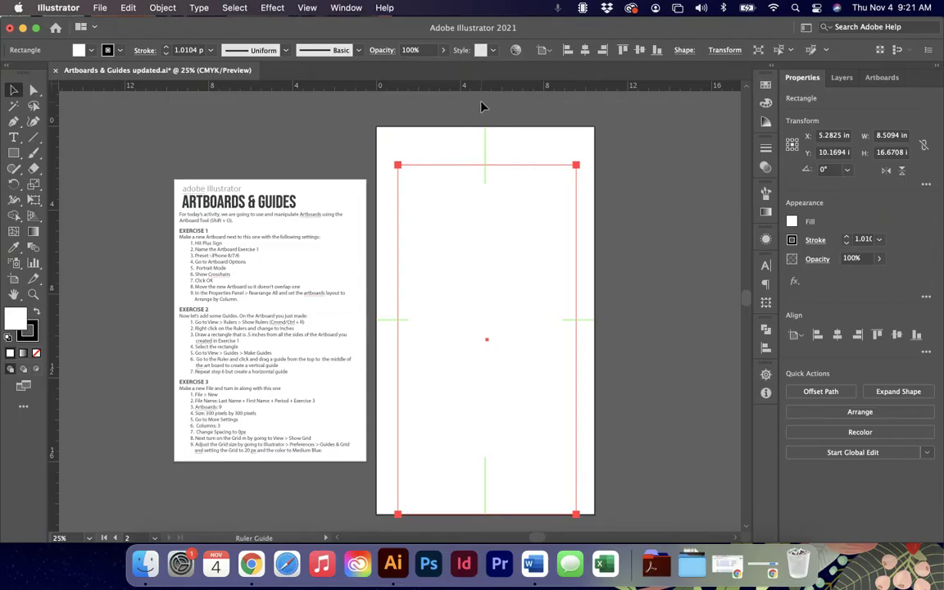
{"action": "scroll", "coordinate": [482, 90], "scroll_direction": "up", "scroll_amount": 2}
{"action": "scroll", "coordinate": [490, 173], "scroll_direction": "down", "scroll_amount": 3}
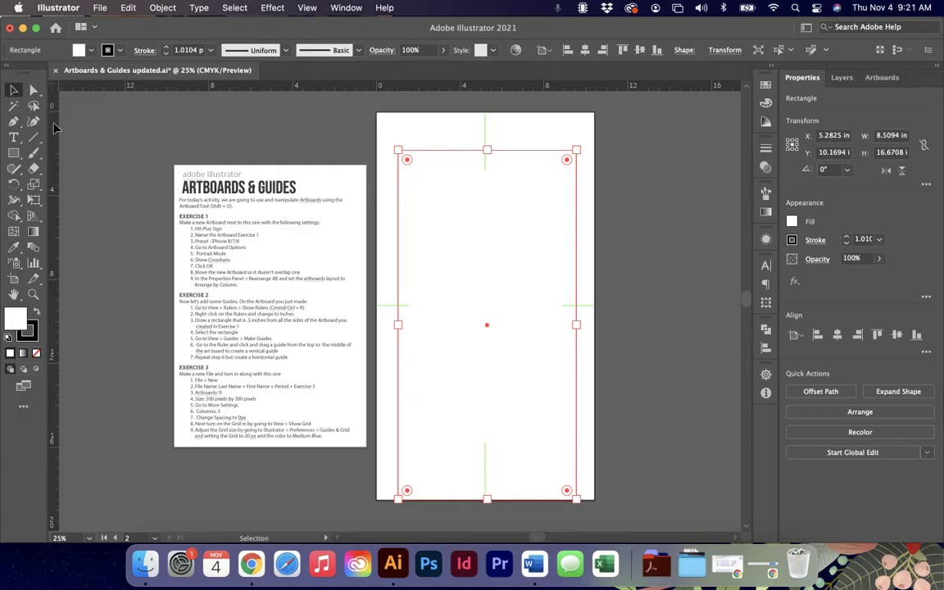
Place a horizontal and a vertical ruler guide about 0.5 in inside the artboard's top and left edges.
{"action": "left_click_drag", "start_coordinate": [461, 88], "coordinate": [446, 129]}
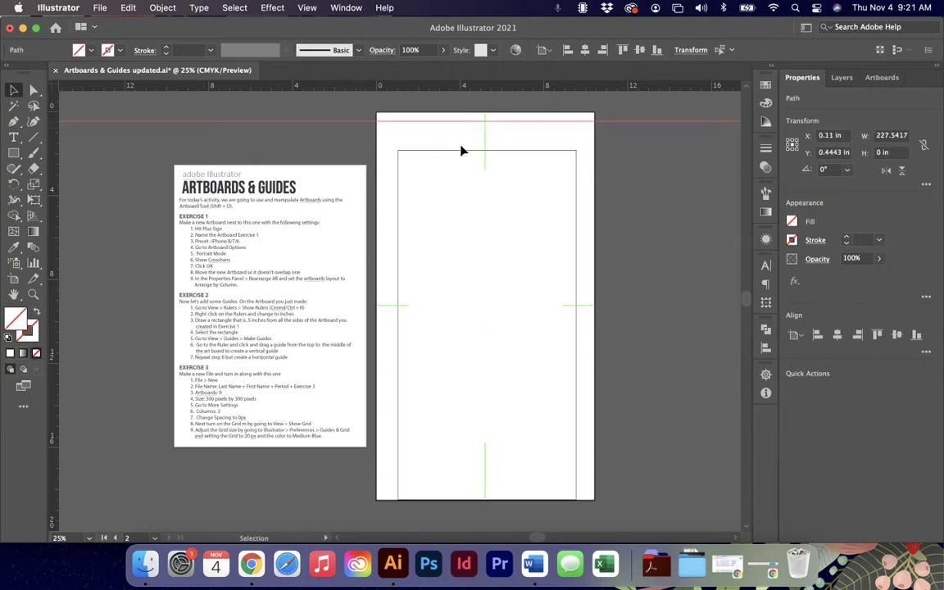
{"action": "left_click_drag", "start_coordinate": [54, 151], "coordinate": [389, 167]}
{"action": "key", "text": "super+equal"}
{"action": "key", "text": "super+equal"}
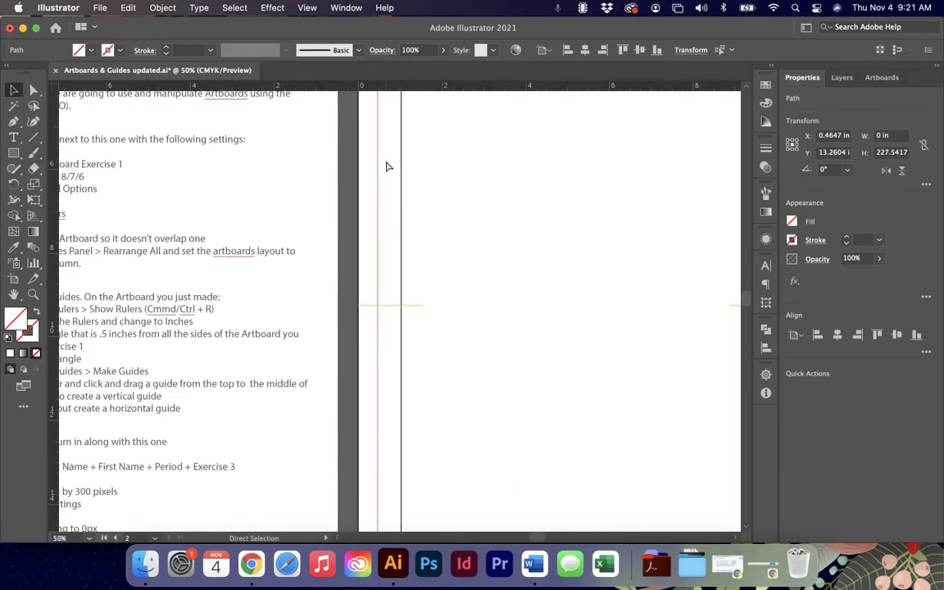
{"action": "key", "text": "super+equal"}
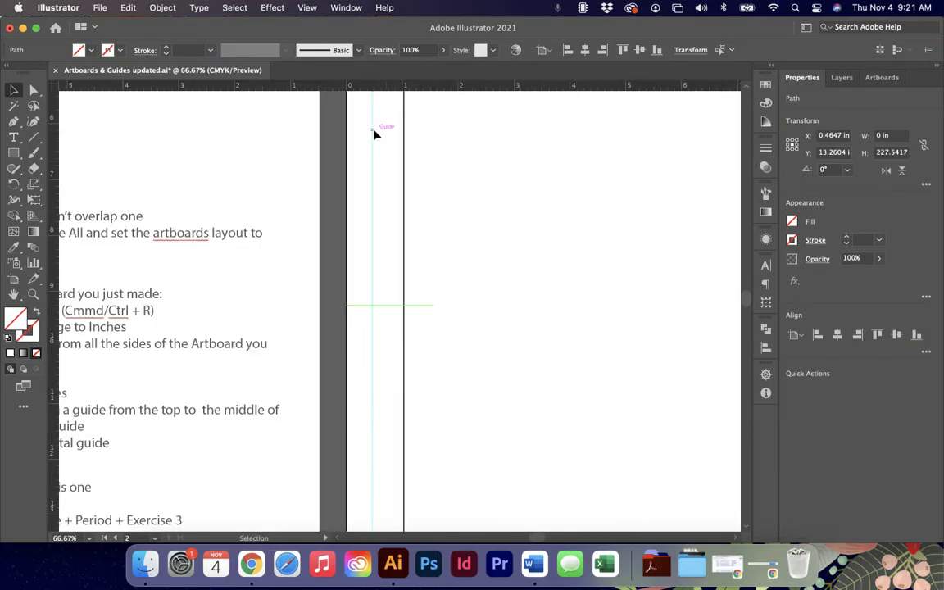
{"action": "left_click_drag", "start_coordinate": [375, 133], "coordinate": [376, 135]}
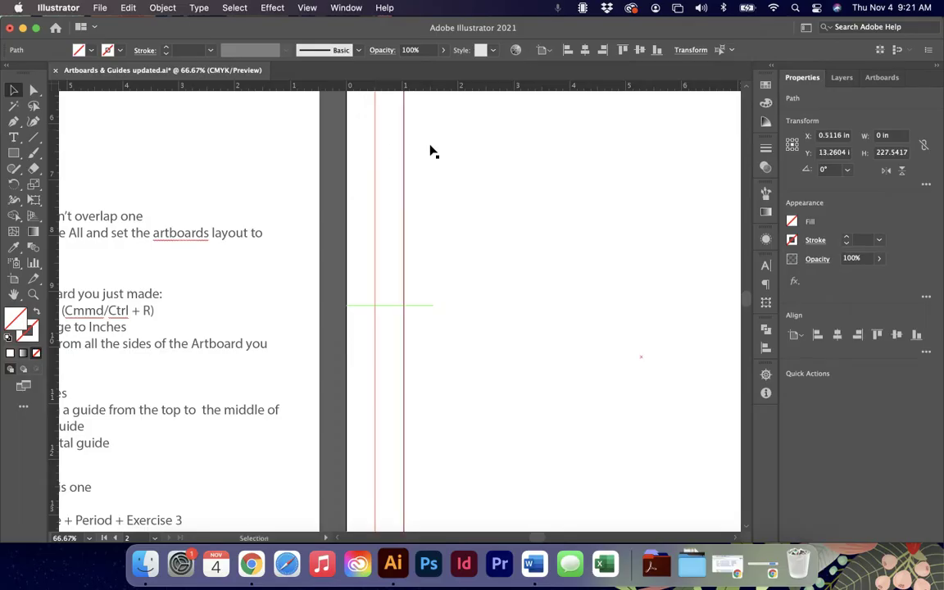
{"action": "scroll", "coordinate": [430, 150], "scroll_direction": "up", "scroll_amount": 8}
{"action": "scroll", "coordinate": [431, 163], "scroll_direction": "up", "scroll_amount": 5}
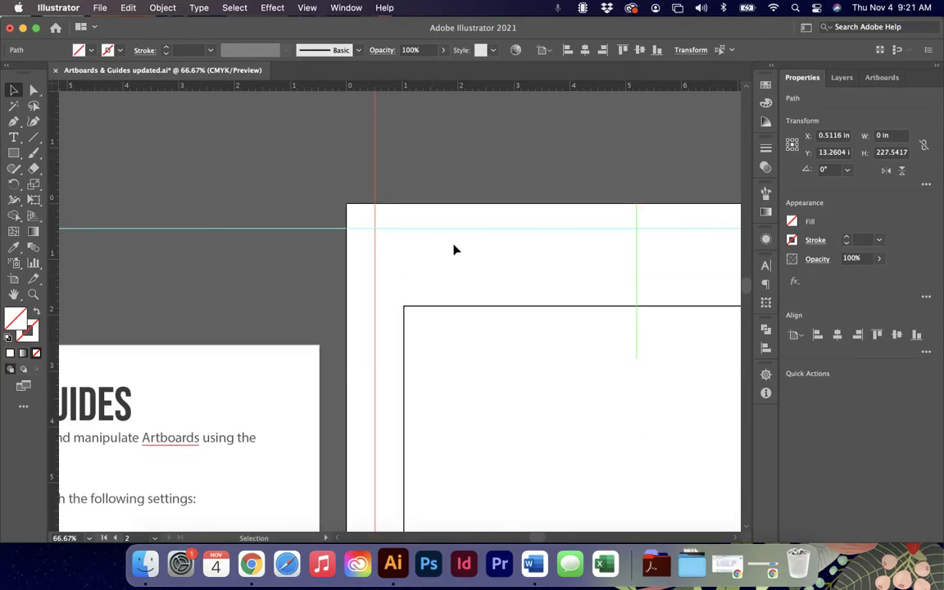
{"action": "left_click_drag", "start_coordinate": [460, 233], "coordinate": [460, 234]}
Stretch the rectangle's edges to the guides for an even inset, making it 9.4272 × 17.6088 in.
{"action": "left_click", "coordinate": [472, 307]}
{"action": "left_click_drag", "start_coordinate": [640, 308], "coordinate": [639, 230]}
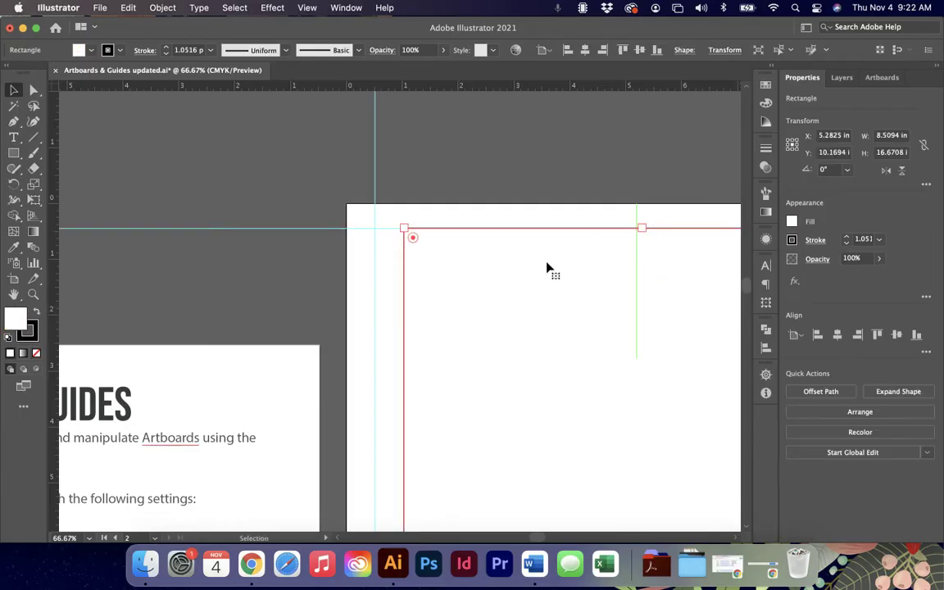
{"action": "scroll", "coordinate": [509, 273], "scroll_direction": "down", "scroll_amount": 5}
{"action": "key", "text": "super+minus"}
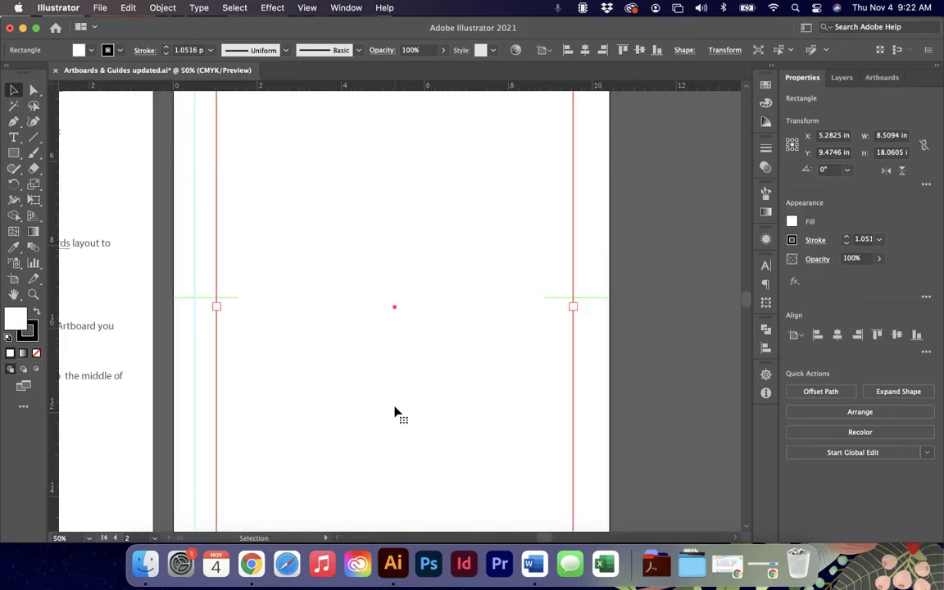
{"action": "left_click_drag", "start_coordinate": [218, 308], "coordinate": [195, 308]}
{"action": "scroll", "coordinate": [573, 316], "scroll_direction": "up", "scroll_amount": 3}
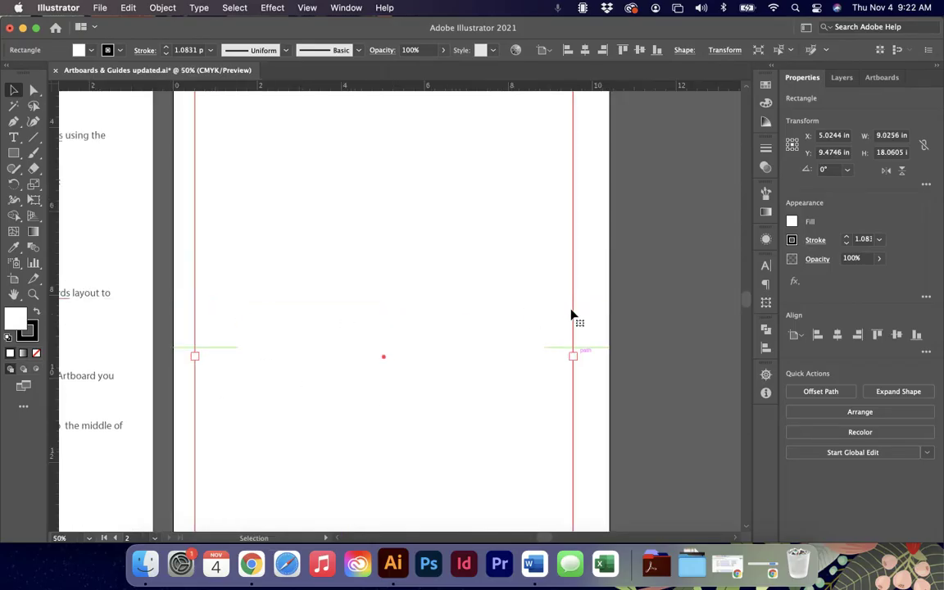
{"action": "scroll", "coordinate": [572, 316], "scroll_direction": "up", "scroll_amount": 4}
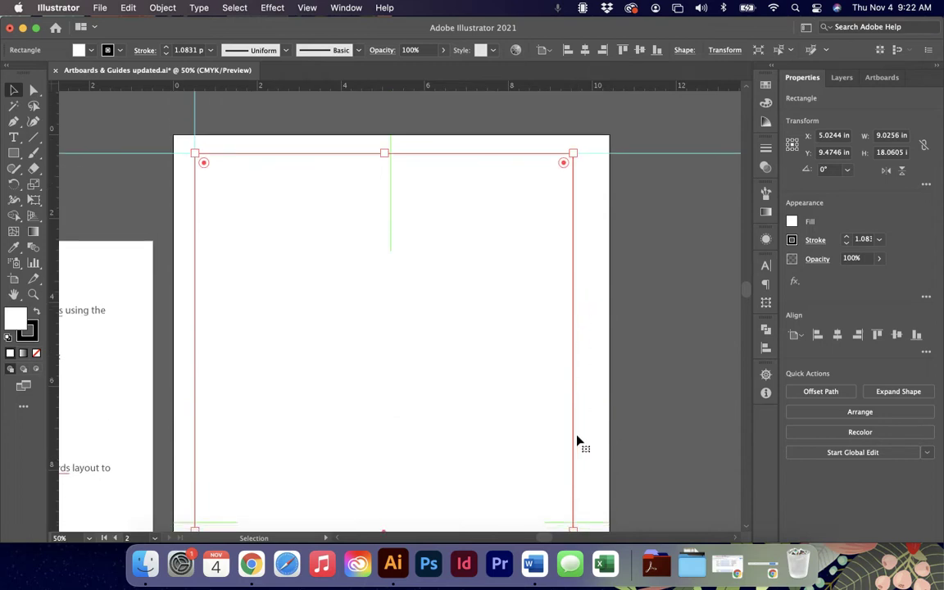
{"action": "scroll", "coordinate": [568, 373], "scroll_direction": "down", "scroll_amount": 2}
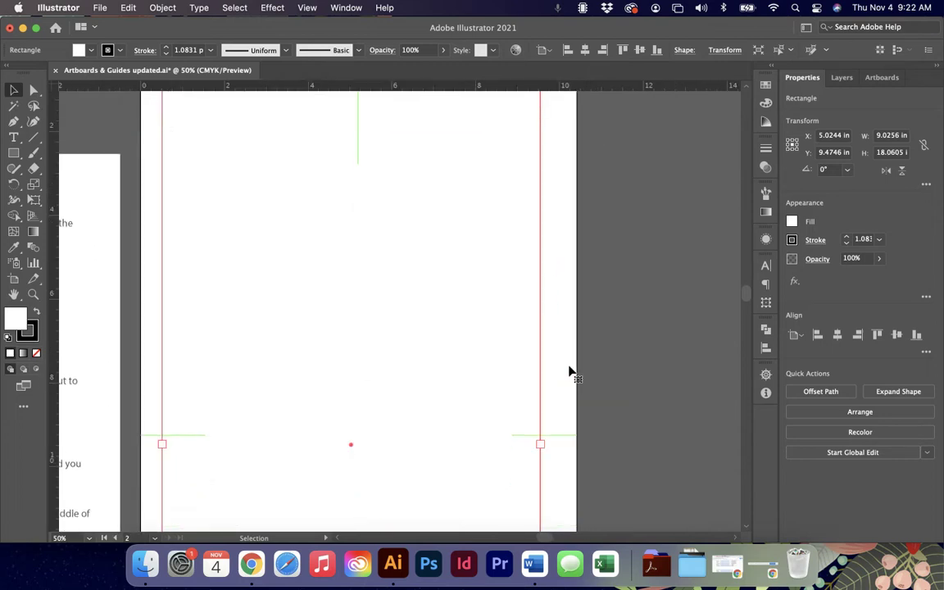
{"action": "key", "text": "super+minus"}
{"action": "key", "text": "super+minus"}
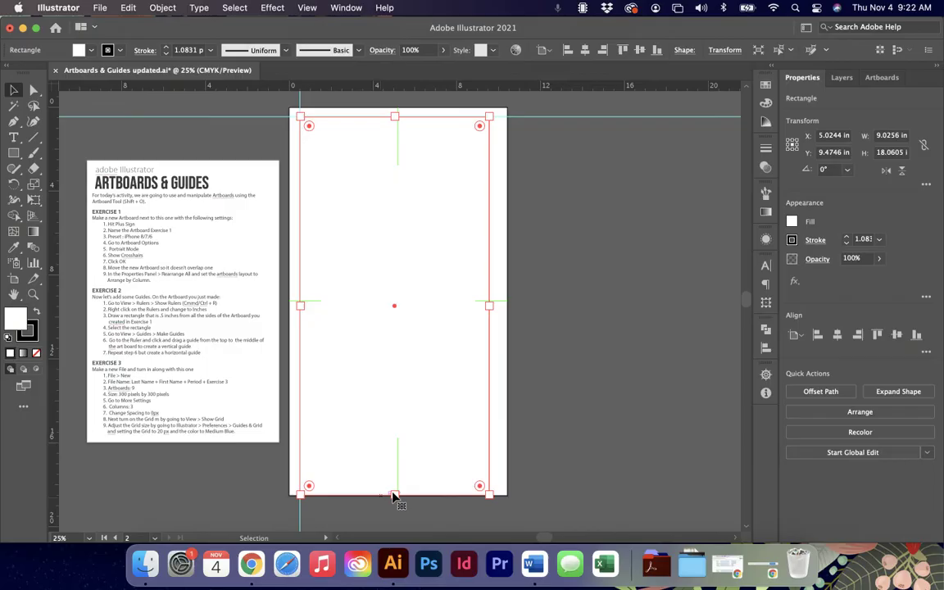
{"action": "left_click_drag", "start_coordinate": [395, 494], "coordinate": [396, 486]}
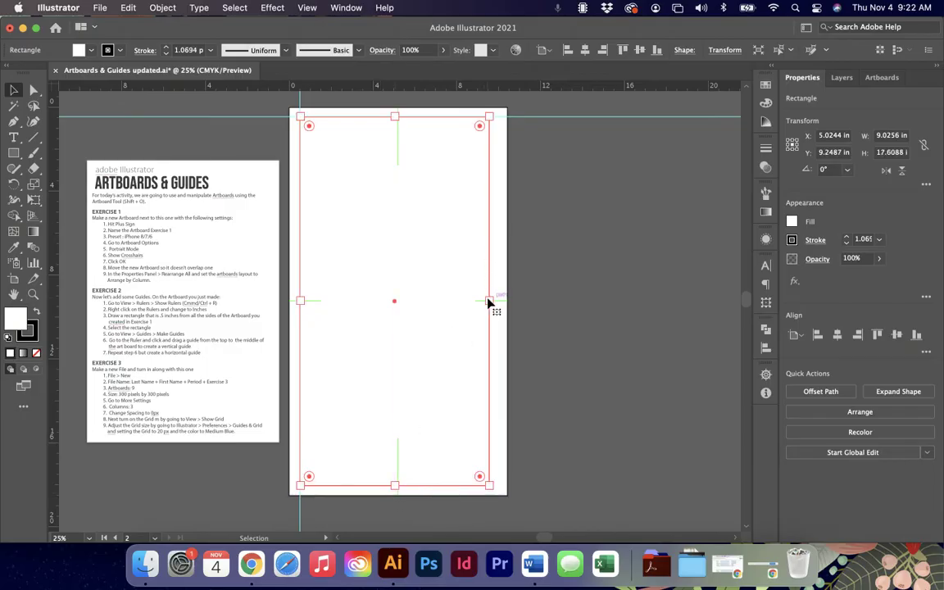
{"action": "left_click_drag", "start_coordinate": [490, 303], "coordinate": [498, 302]}
Delete the horizontal and vertical helper guides.
{"action": "left_click", "coordinate": [552, 232]}
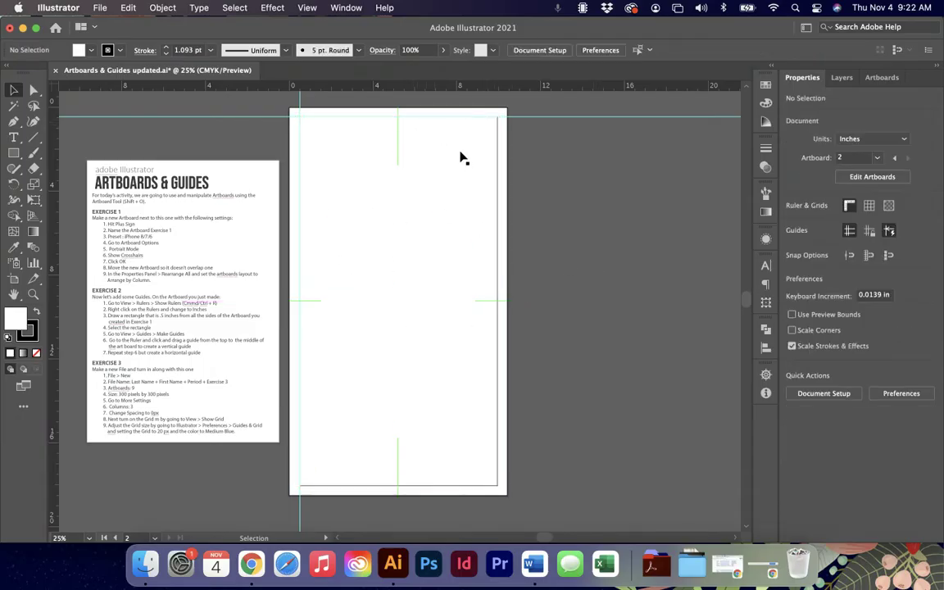
{"action": "left_click", "coordinate": [544, 116]}
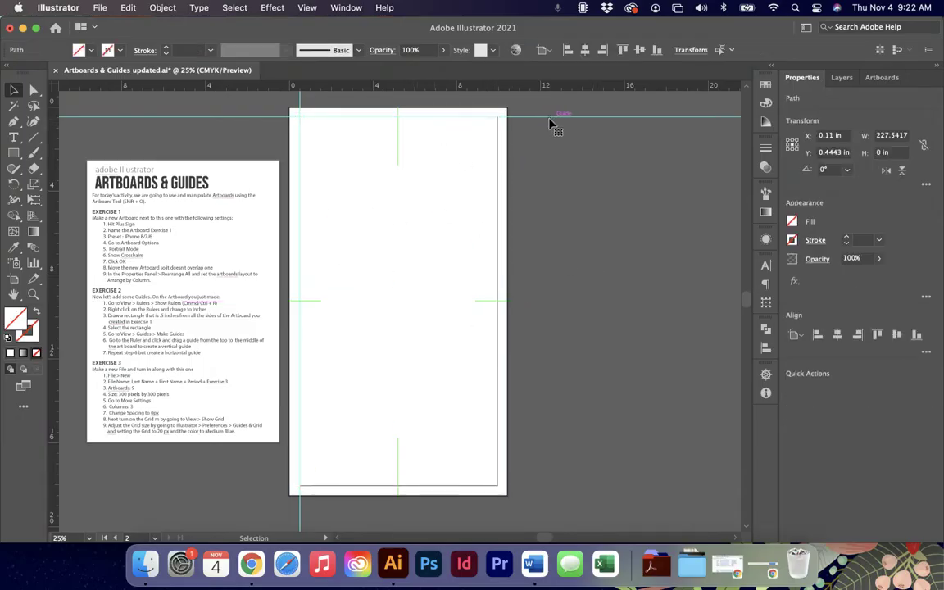
{"action": "key", "text": "Delete"}
{"action": "left_click", "coordinate": [302, 102]}
{"action": "key", "text": "Delete"}
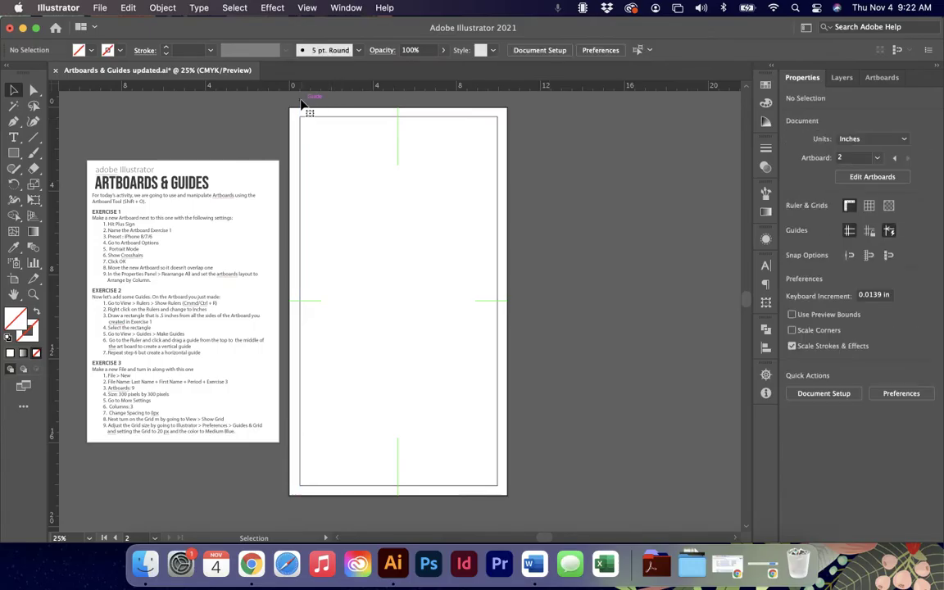
Reselect the inset rectangle and open the View menu.
{"action": "left_click", "coordinate": [336, 117]}
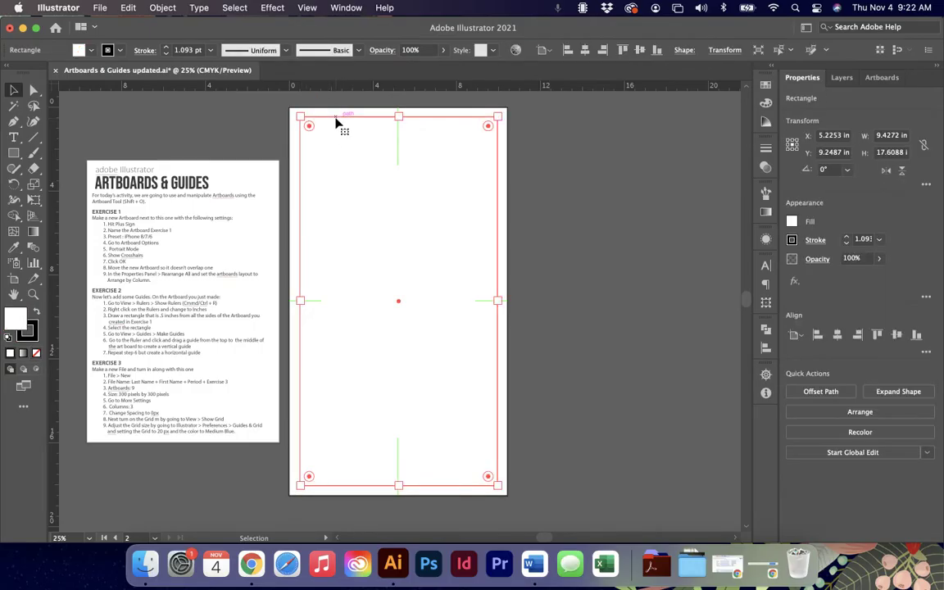
{"action": "left_click", "coordinate": [314, 6]}
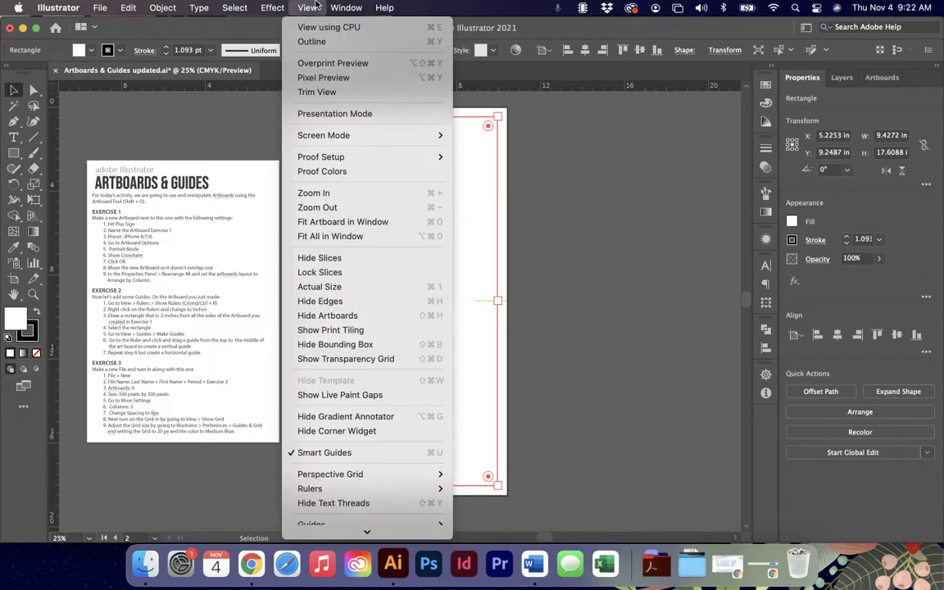
{"action": "scroll", "coordinate": [346, 410], "scroll_direction": "down", "scroll_amount": 5}
Convert the selected inset rectangle into guides and deselect them.
{"action": "mouse_move", "coordinate": [369, 400]}
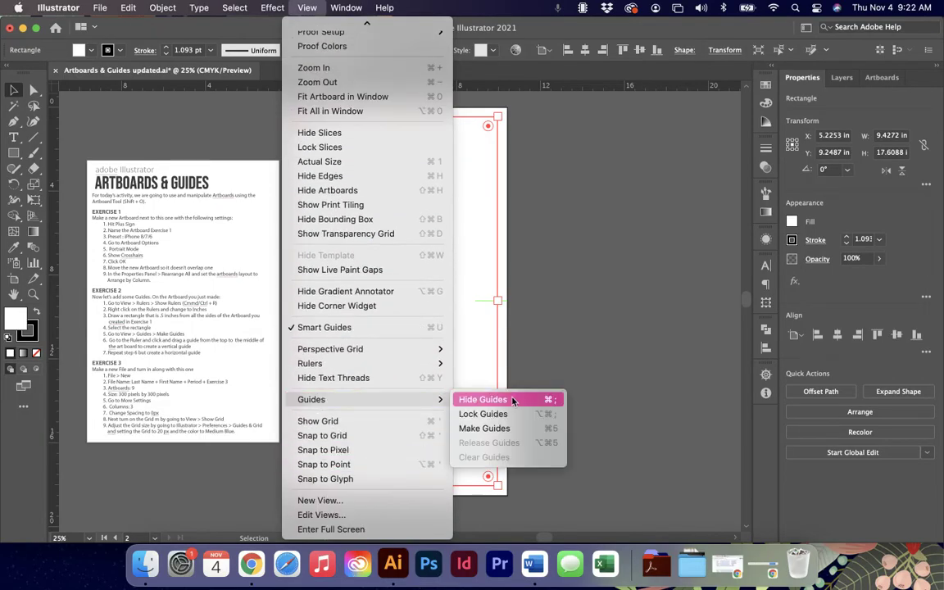
{"action": "left_click", "coordinate": [514, 429]}
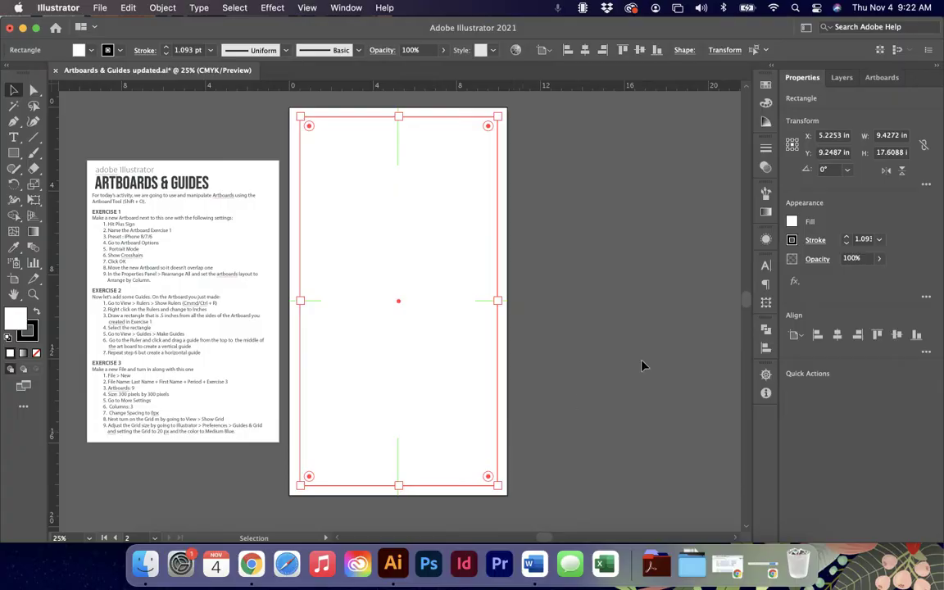
{"action": "left_click", "coordinate": [578, 288]}
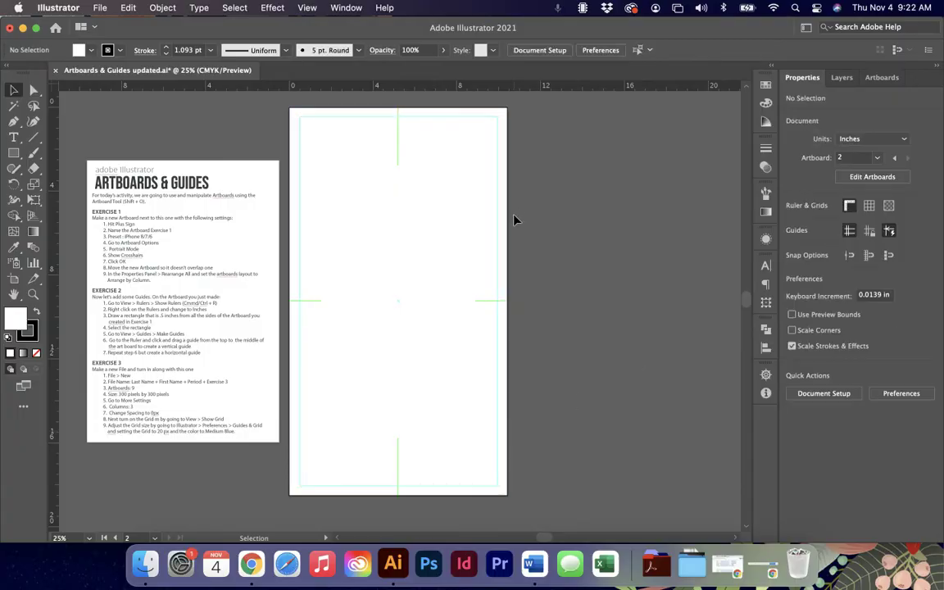
Draw a test ellipse across the artboard, turn it into a guide, and nudge it slightly up.
{"action": "key", "text": "l"}
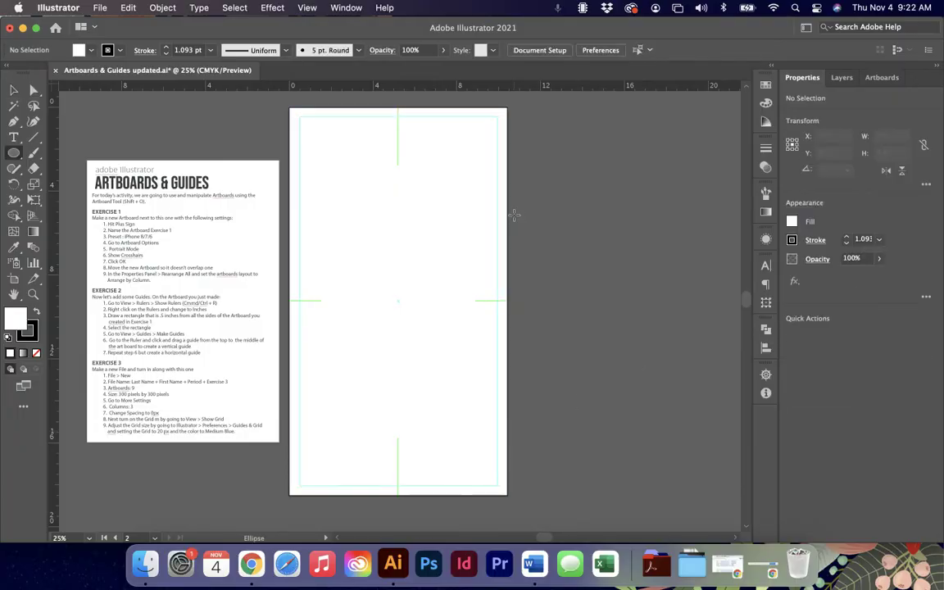
{"action": "scroll", "coordinate": [514, 214], "scroll_direction": "right", "scroll_amount": 3}
{"action": "left_click_drag", "start_coordinate": [272, 123], "coordinate": [416, 459]}
{"action": "left_click", "coordinate": [307, 8]}
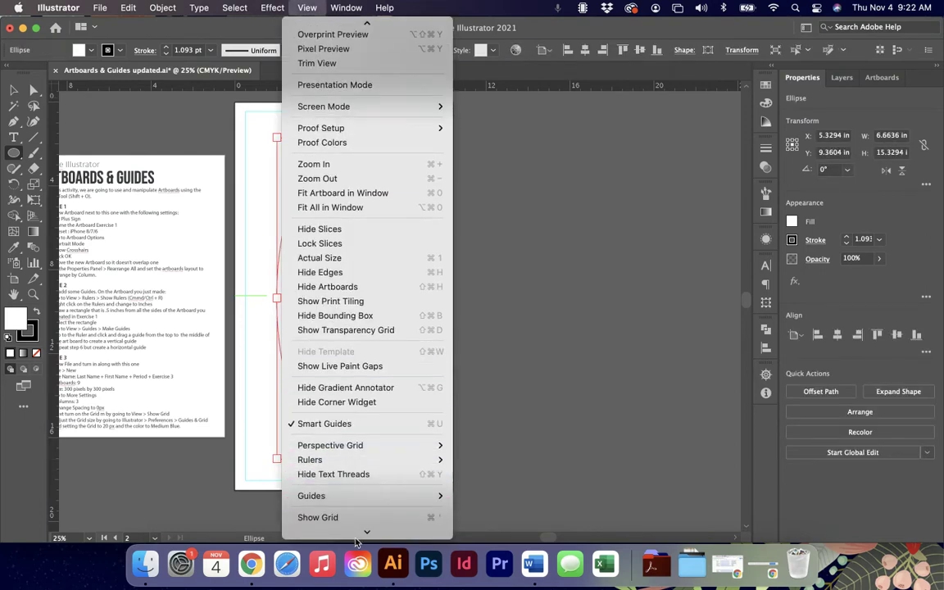
{"action": "mouse_move", "coordinate": [356, 541]}
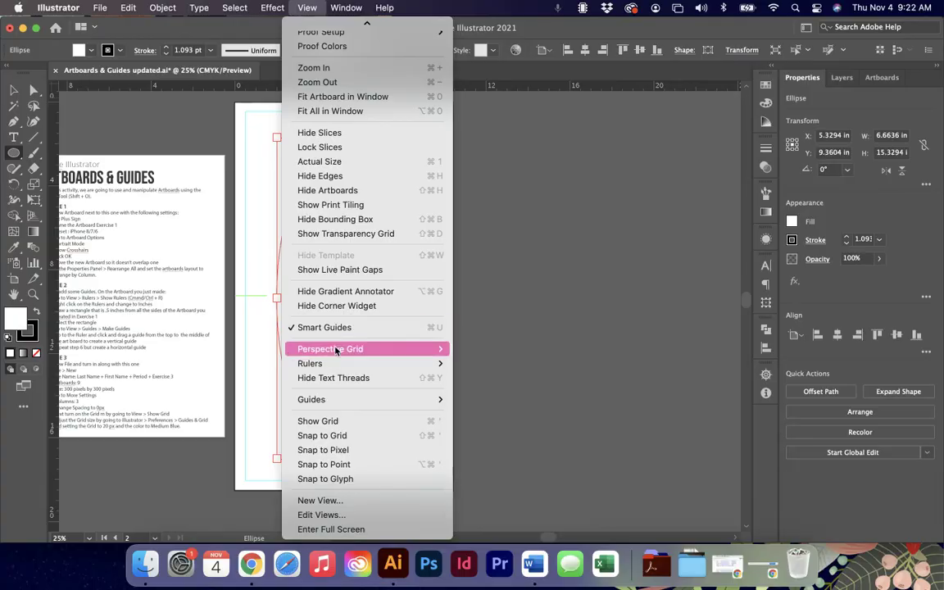
{"action": "mouse_move", "coordinate": [426, 399]}
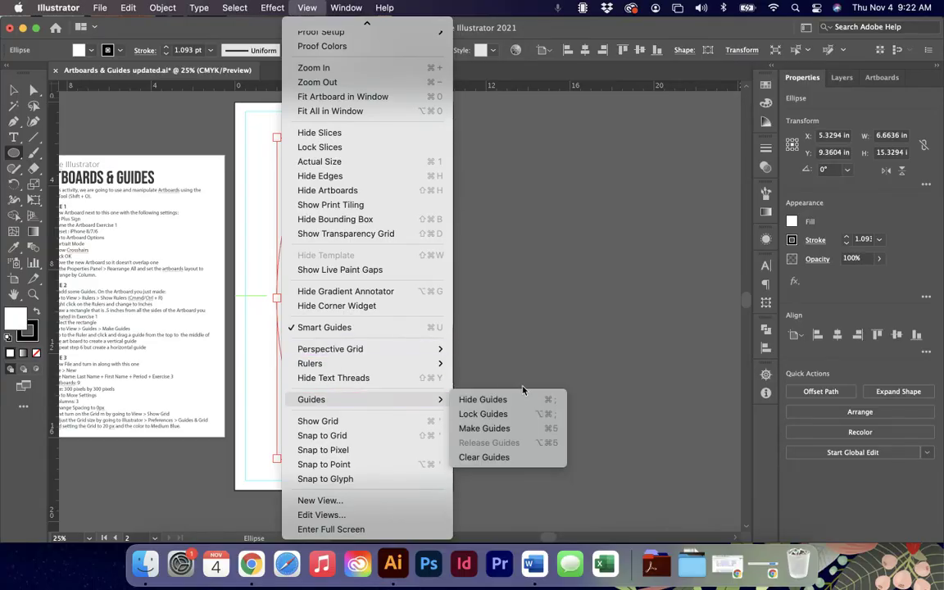
{"action": "left_click", "coordinate": [484, 428]}
{"action": "left_click", "coordinate": [637, 403]}
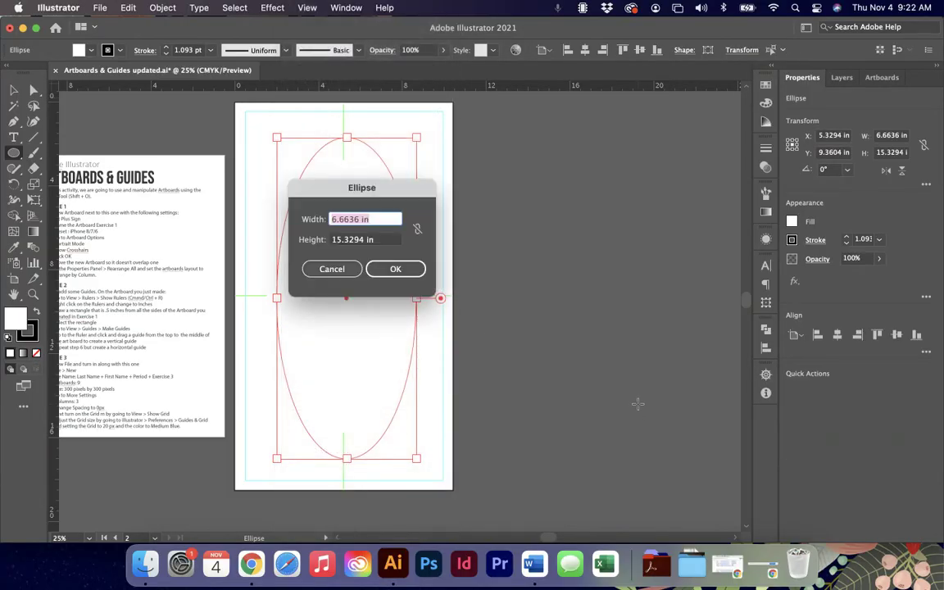
{"action": "left_click", "coordinate": [332, 269]}
{"action": "key", "text": "v"}
{"action": "left_click", "coordinate": [457, 263]}
{"action": "left_click_drag", "start_coordinate": [406, 217], "coordinate": [405, 211]}
{"action": "left_click", "coordinate": [468, 297]}
Draw another ellipse, undo it, and clear the selection.
{"action": "key", "text": "l"}
{"action": "mouse_move", "coordinate": [475, 357]}
{"action": "left_mouse_down"}
{"action": "mouse_move", "coordinate": [325, 211]}
{"action": "mouse_move", "coordinate": [314, 174]}
{"action": "left_mouse_up"}
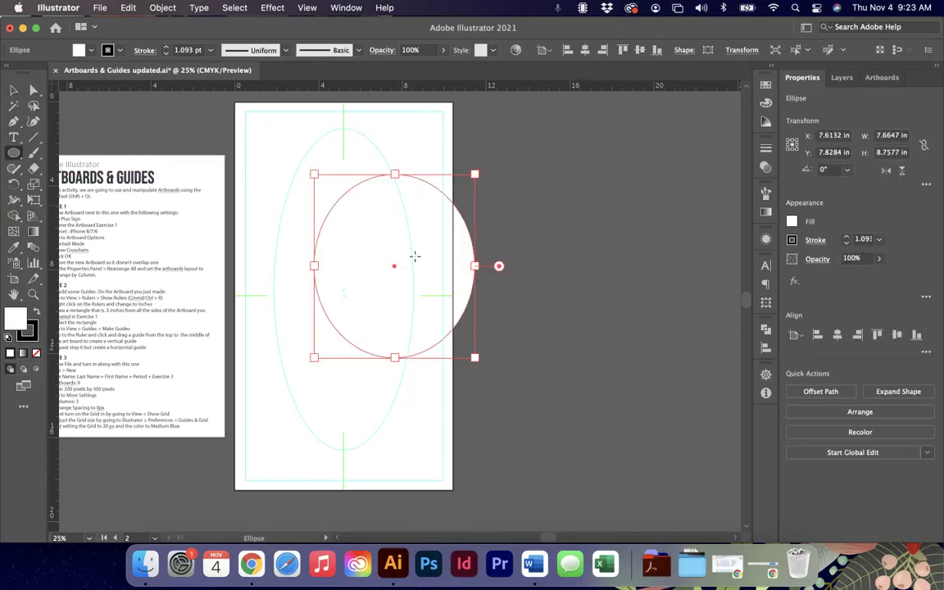
{"action": "key", "text": "super+z"}
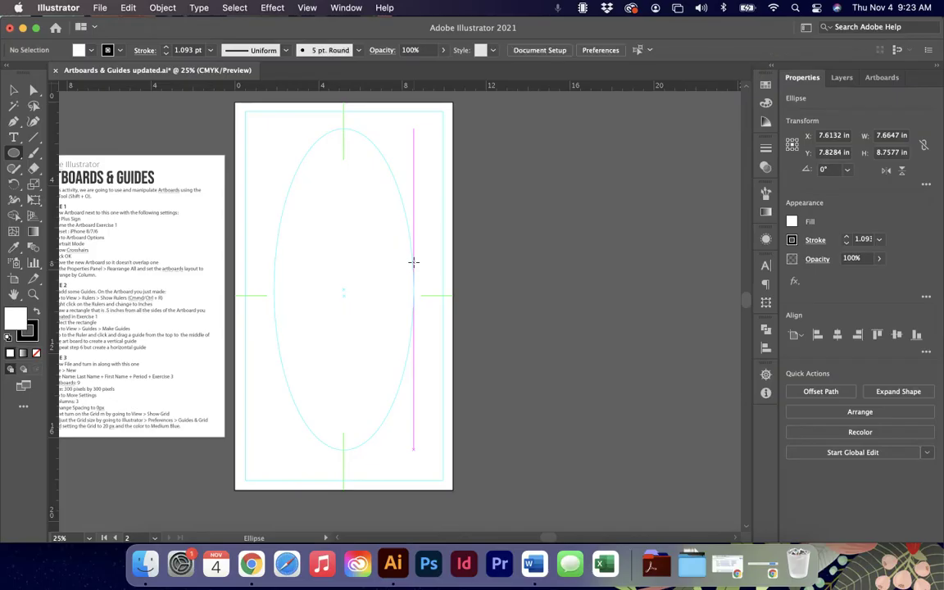
{"action": "key", "text": "v"}
{"action": "left_click", "coordinate": [291, 183]}
{"action": "left_click", "coordinate": [293, 182]}
{"action": "scroll", "coordinate": [328, 201], "scroll_direction": "left", "scroll_amount": 5}
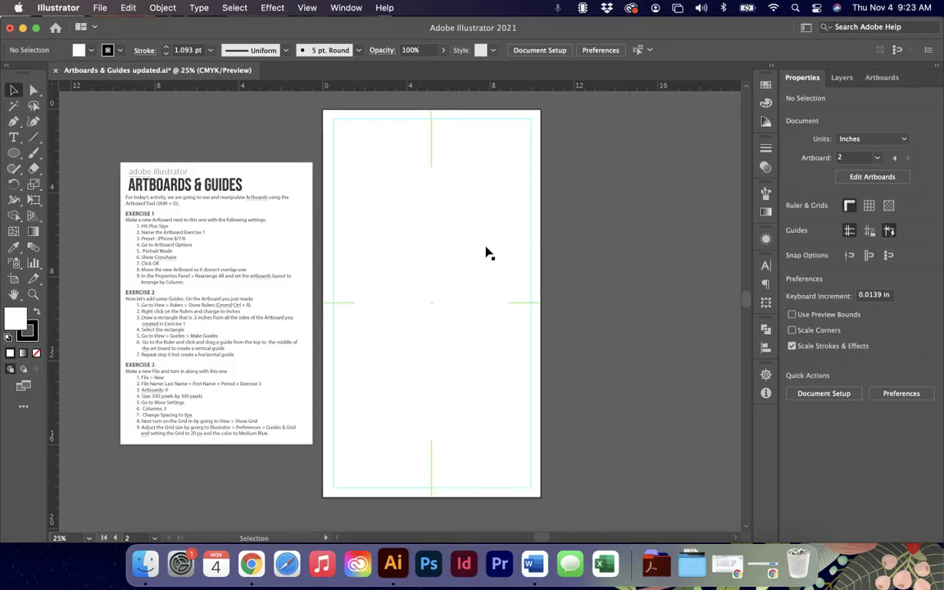
Turn the inset rectangle into guides with Cmd+5, then zoom in on the instruction sheet.
{"action": "left_click", "coordinate": [533, 233]}
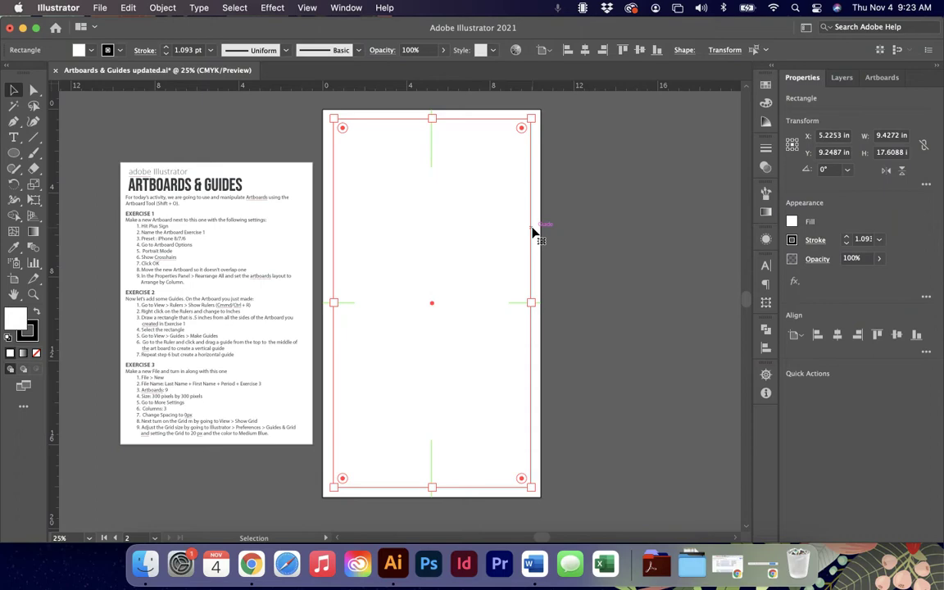
{"action": "key", "text": "super+5"}
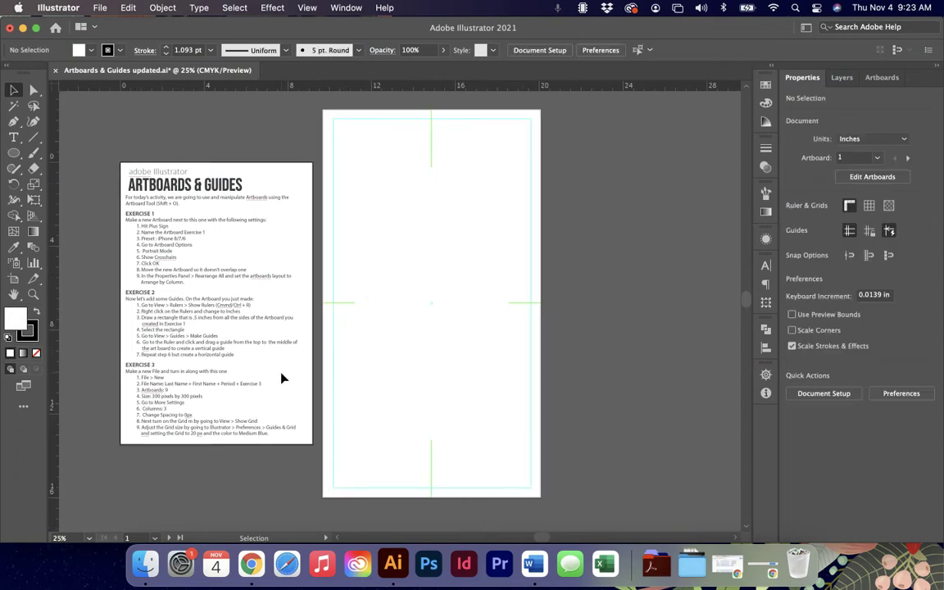
{"action": "key", "text": "super+equal"}
{"action": "key", "text": "super+equal"}
{"action": "key", "text": "super+equal"}
{"action": "scroll", "coordinate": [281, 378], "scroll_direction": "left", "scroll_amount": 10}
{"action": "scroll", "coordinate": [281, 378], "scroll_direction": "down", "scroll_amount": 4}
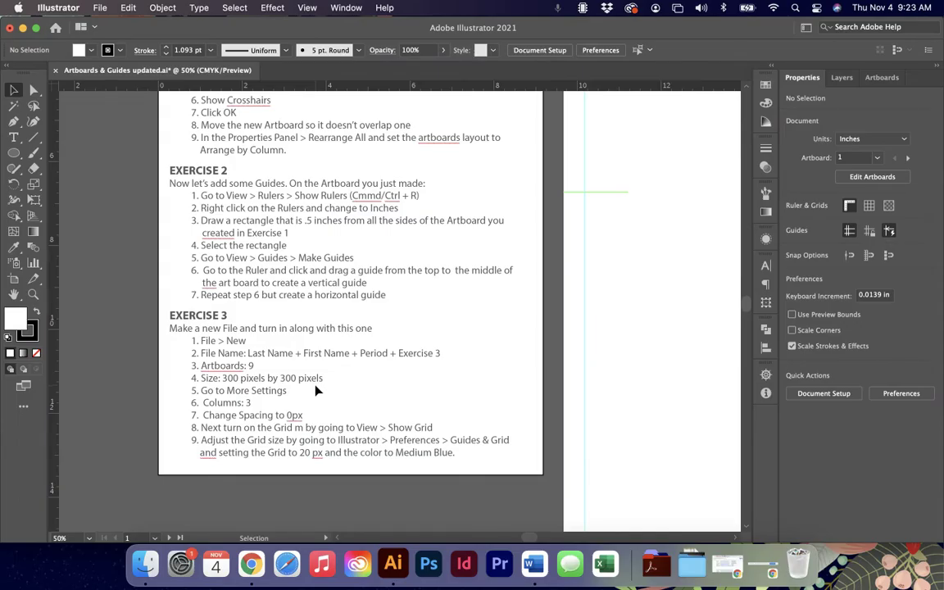
Return to the Selection tool and start a new document with Cmd+N.
{"action": "key", "text": "a"}
{"action": "key", "text": "v"}
{"action": "left_click", "coordinate": [101, 8]}
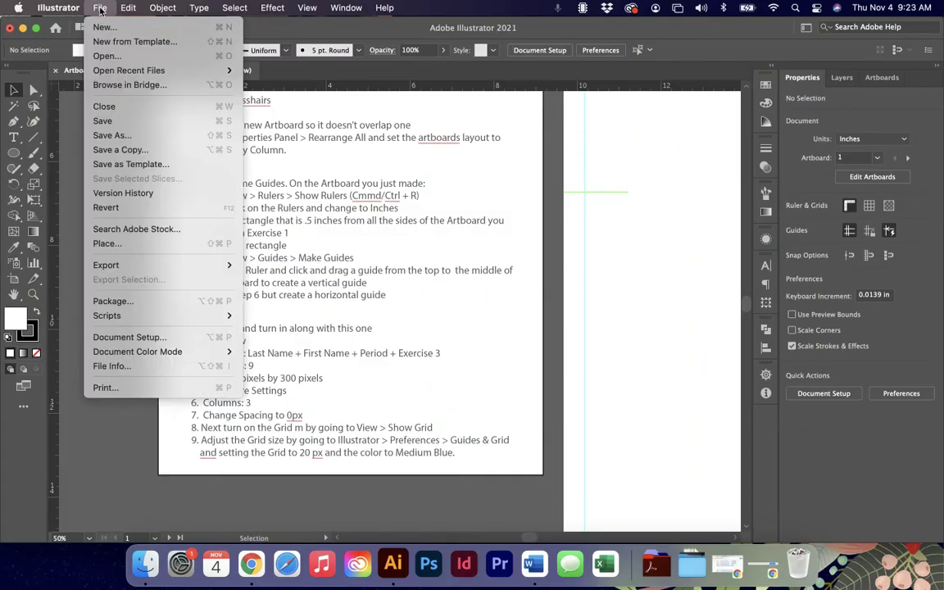
{"action": "left_click", "coordinate": [100, 8]}
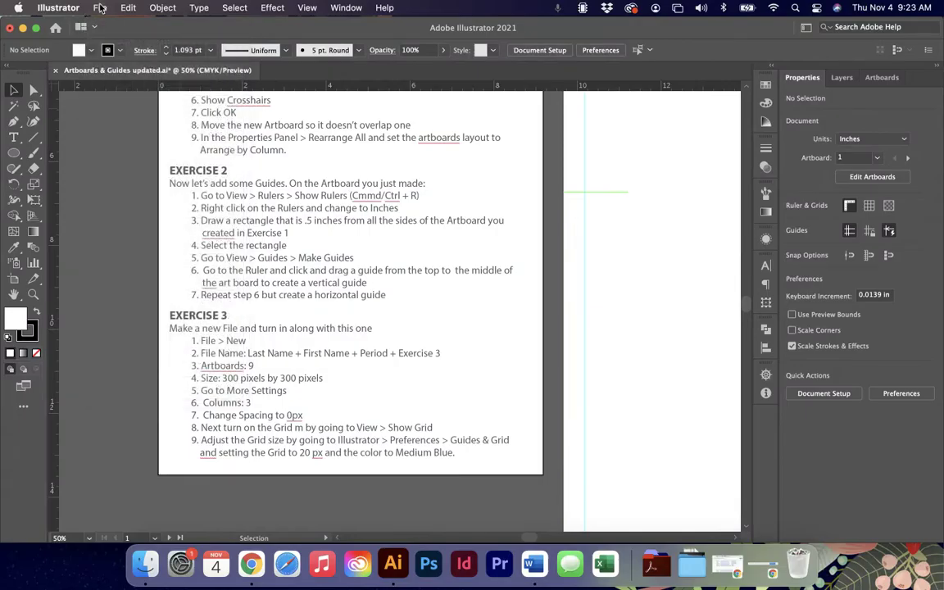
{"action": "key", "text": "super+n"}
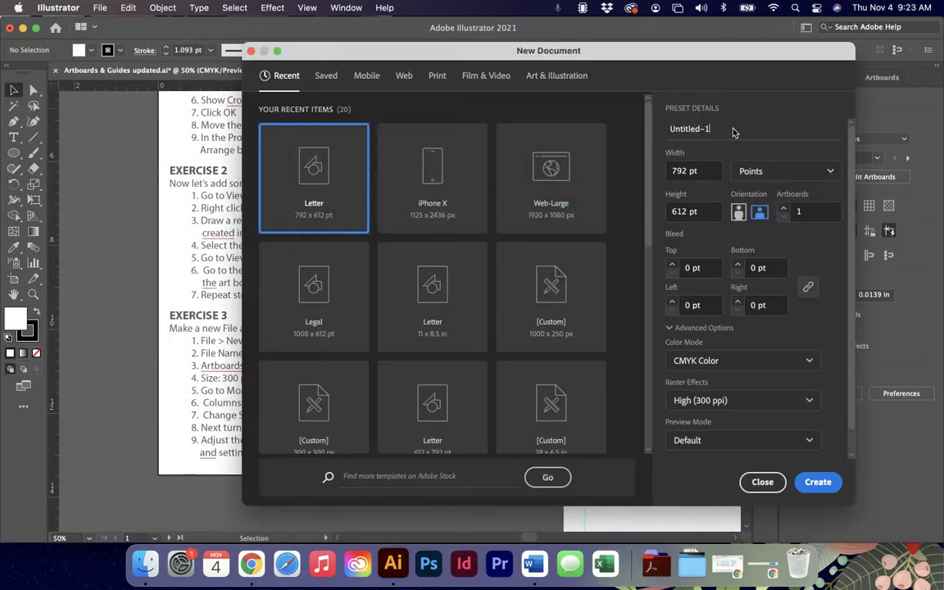
Name the new document after the student and set its units to Pixels.
{"action": "left_click_drag", "start_coordinate": [703, 59], "coordinate": [762, 55]}
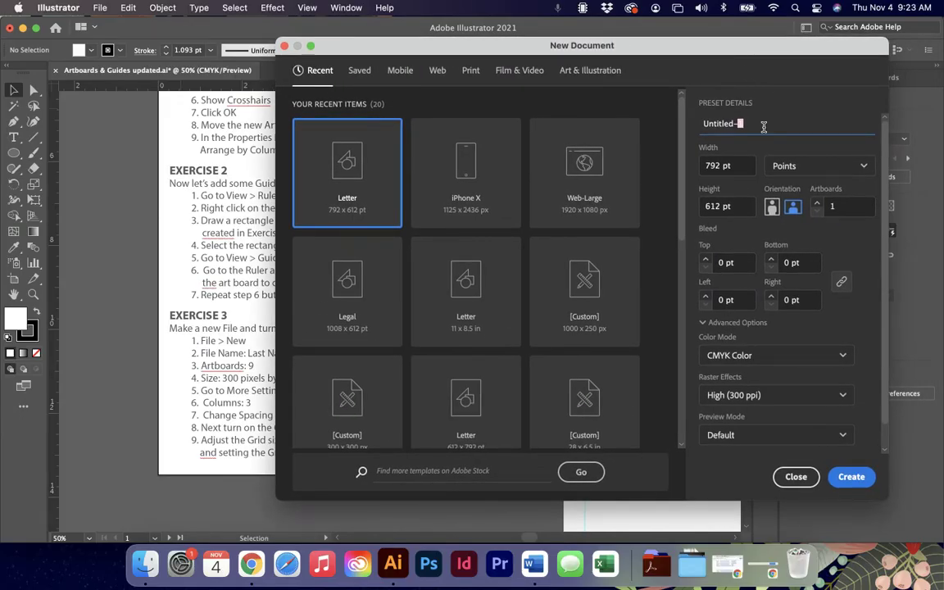
{"action": "left_click_drag", "start_coordinate": [716, 77], "coordinate": [721, 56]}
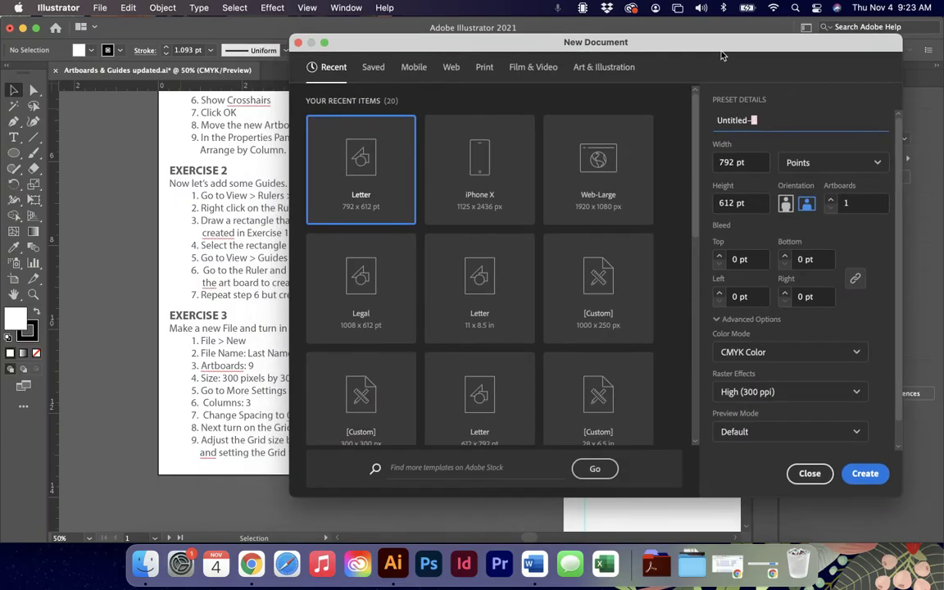
{"action": "triple_click", "coordinate": [770, 120]}
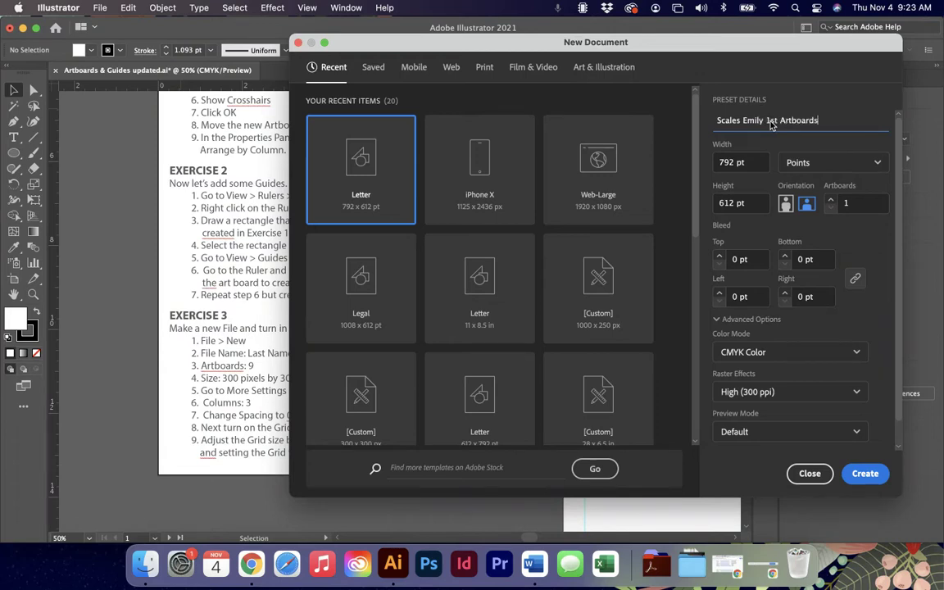
{"action": "left_click_drag", "start_coordinate": [692, 51], "coordinate": [678, 49]}
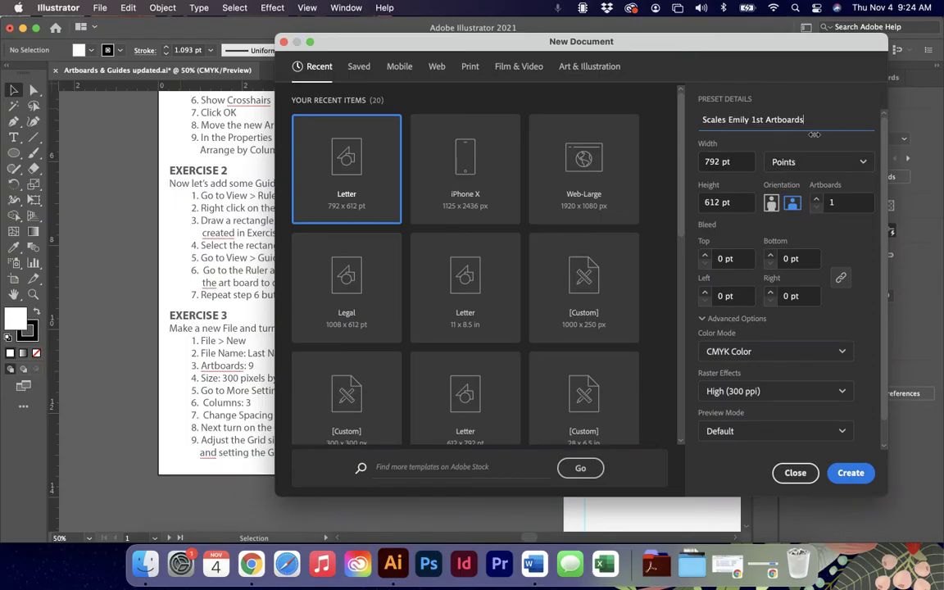
{"action": "left_click", "coordinate": [860, 163]}
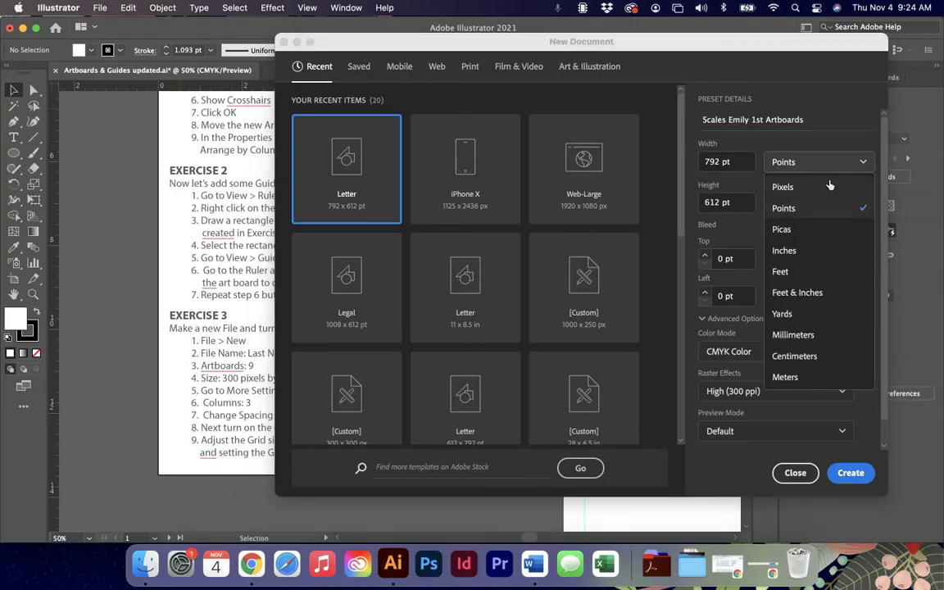
{"action": "left_click", "coordinate": [828, 190]}
Set the artboard size to 300 × 300 px with 9 artboards.
{"action": "double_click", "coordinate": [714, 162]}
{"action": "type", "text": "300"}
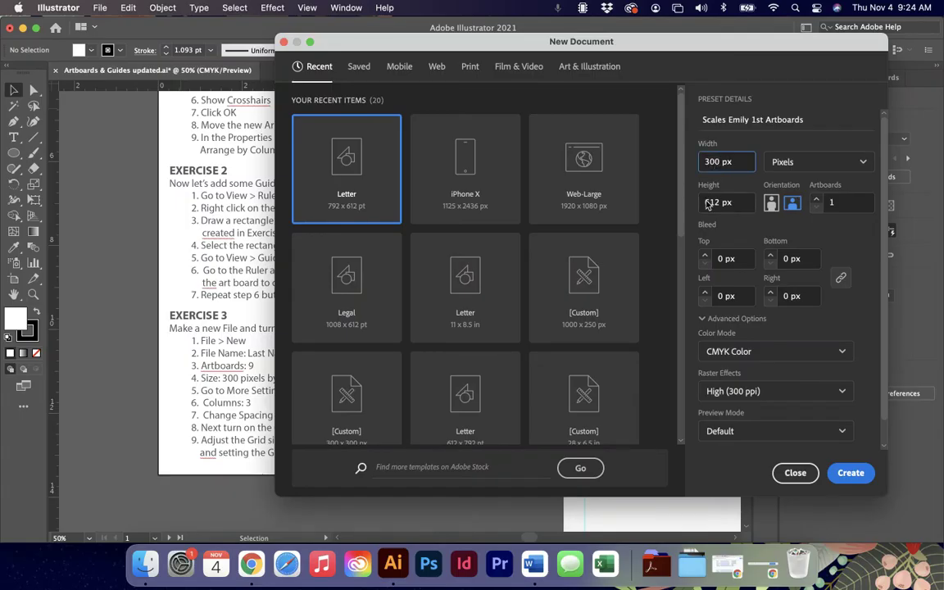
{"action": "double_click", "coordinate": [713, 203]}
{"action": "type", "text": "300"}
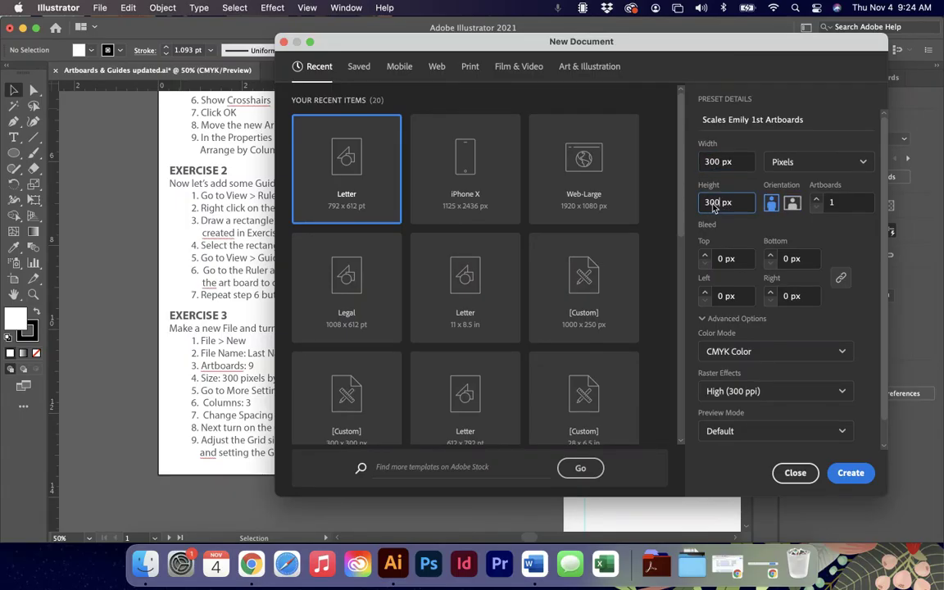
{"action": "left_click", "coordinate": [867, 236]}
{"action": "double_click", "coordinate": [844, 203]}
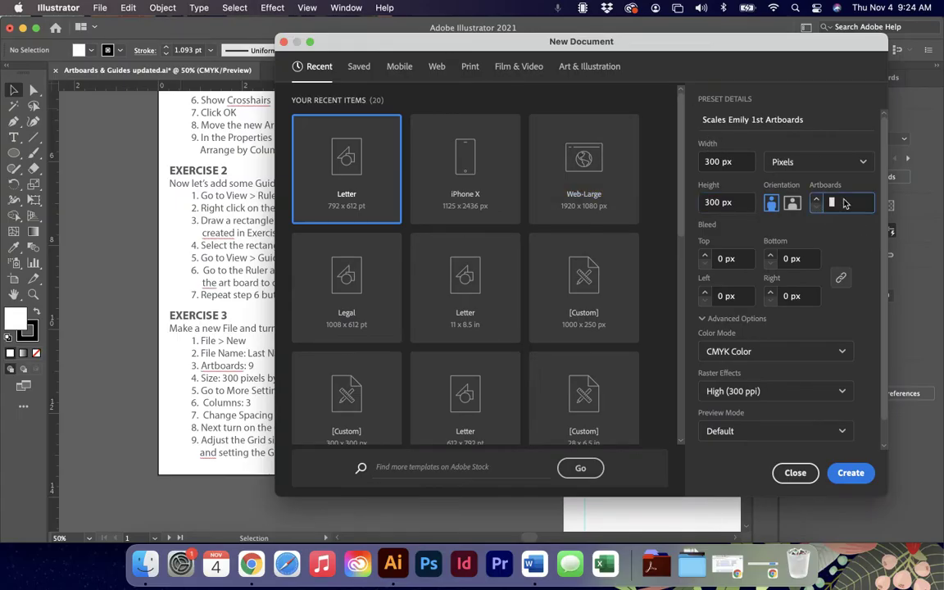
{"action": "type", "text": "9"}
{"action": "left_click", "coordinate": [849, 235]}
Arrange the artboards in a grid by row, 3 columns, 0 px spacing, and create the document.
{"action": "left_click_drag", "start_coordinate": [621, 45], "coordinate": [571, 35]}
{"action": "scroll", "coordinate": [724, 266], "scroll_direction": "down", "scroll_amount": 1}
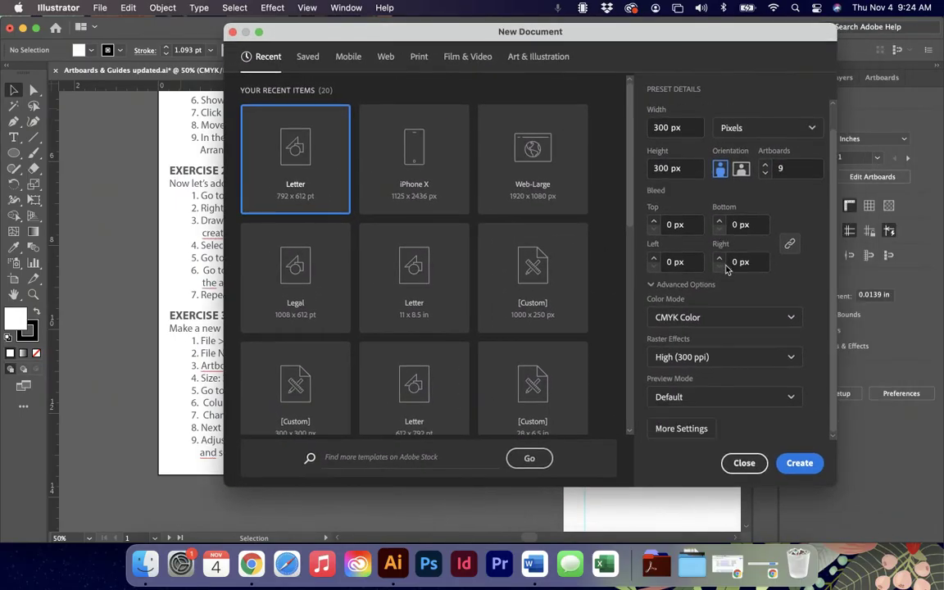
{"action": "left_click", "coordinate": [693, 432]}
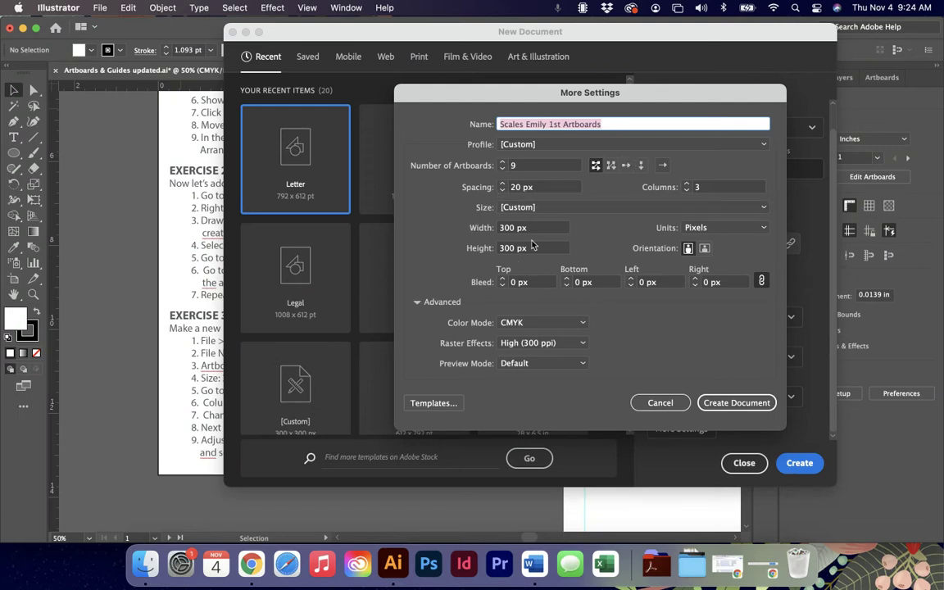
{"action": "left_click", "coordinate": [610, 166]}
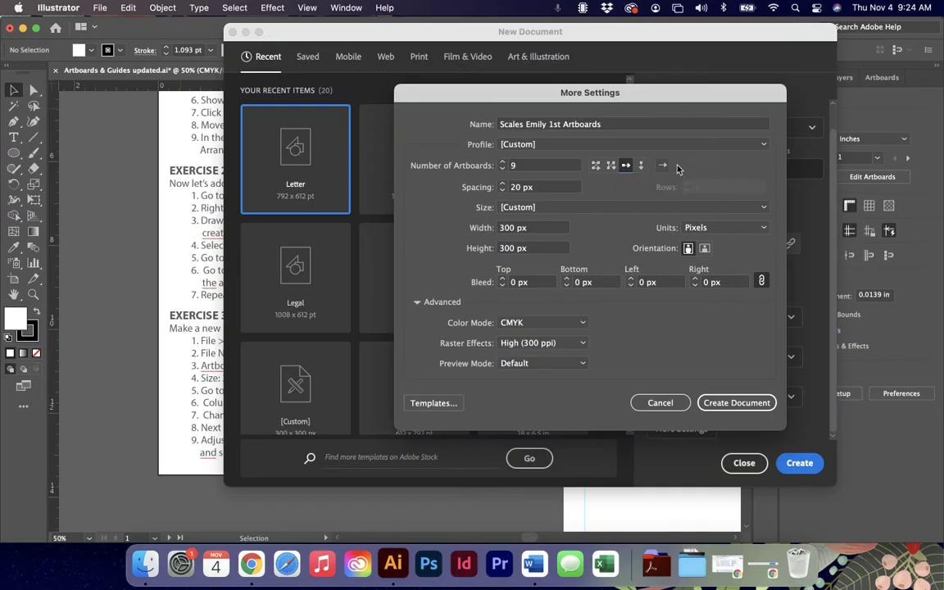
{"action": "left_click", "coordinate": [641, 166]}
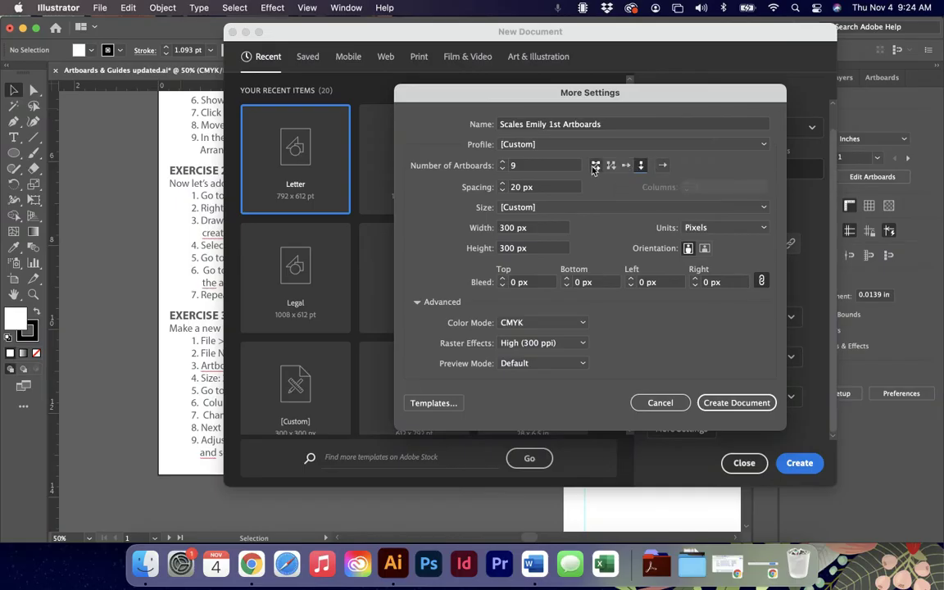
{"action": "left_click", "coordinate": [596, 166]}
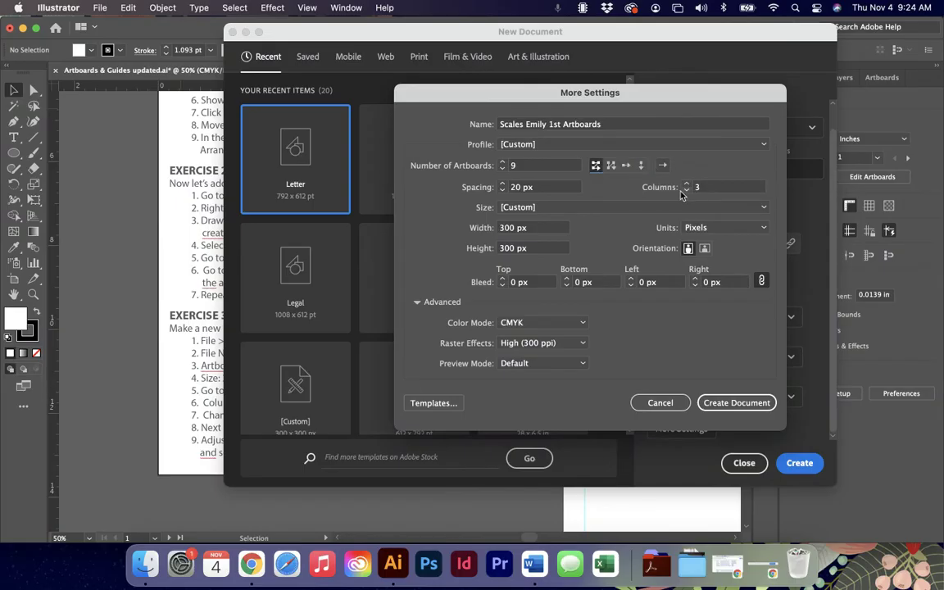
{"action": "left_click", "coordinate": [505, 188]}
{"action": "type", "text": "0"}
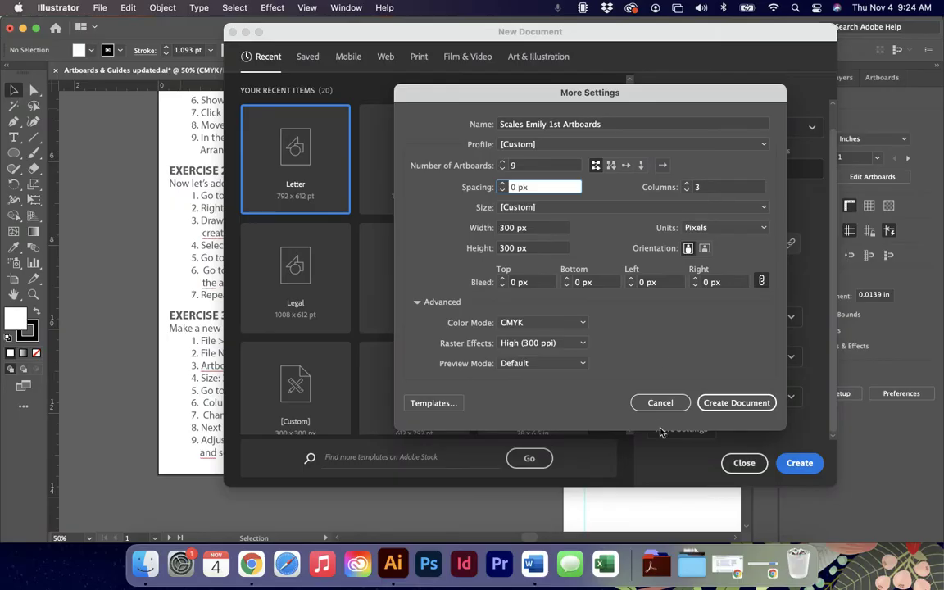
{"action": "left_click", "coordinate": [734, 405]}
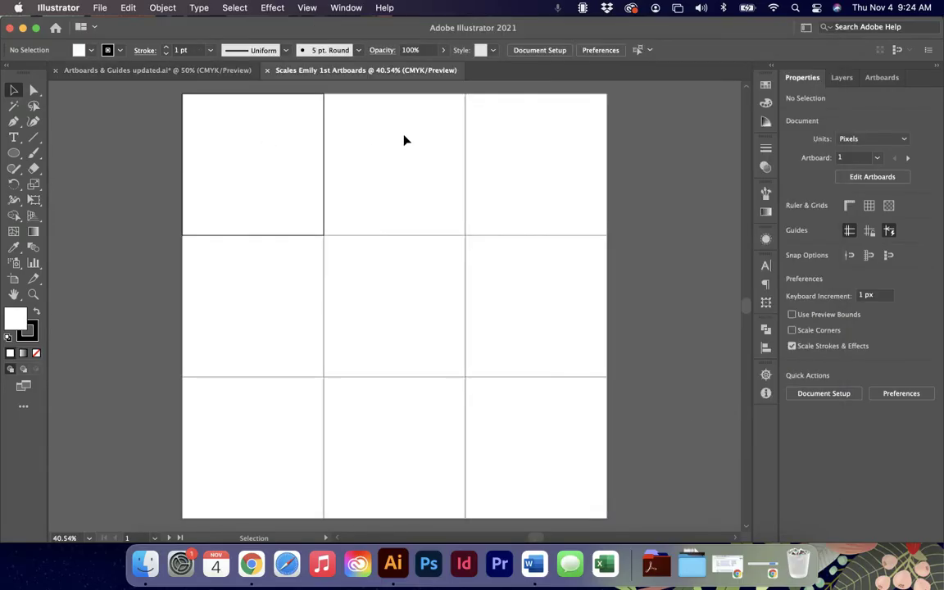
{"action": "left_click", "coordinate": [404, 140]}
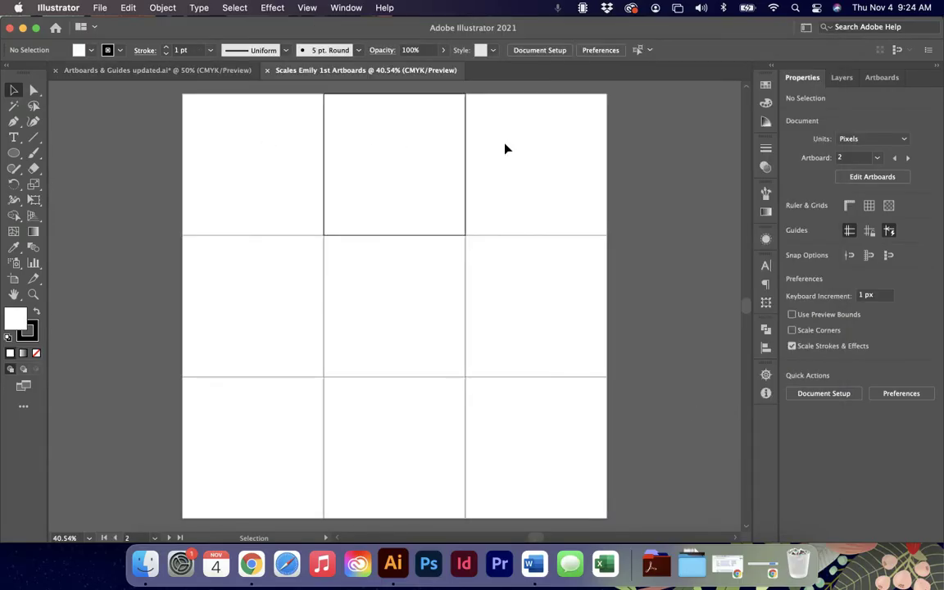
{"action": "left_click", "coordinate": [520, 143]}
{"action": "key", "text": "shift+o"}
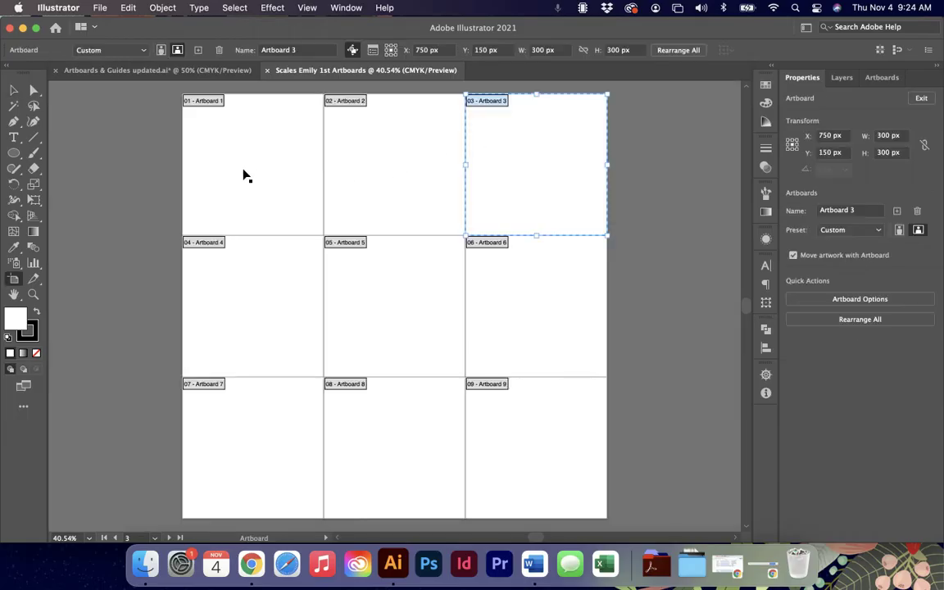
{"action": "left_click", "coordinate": [18, 90]}
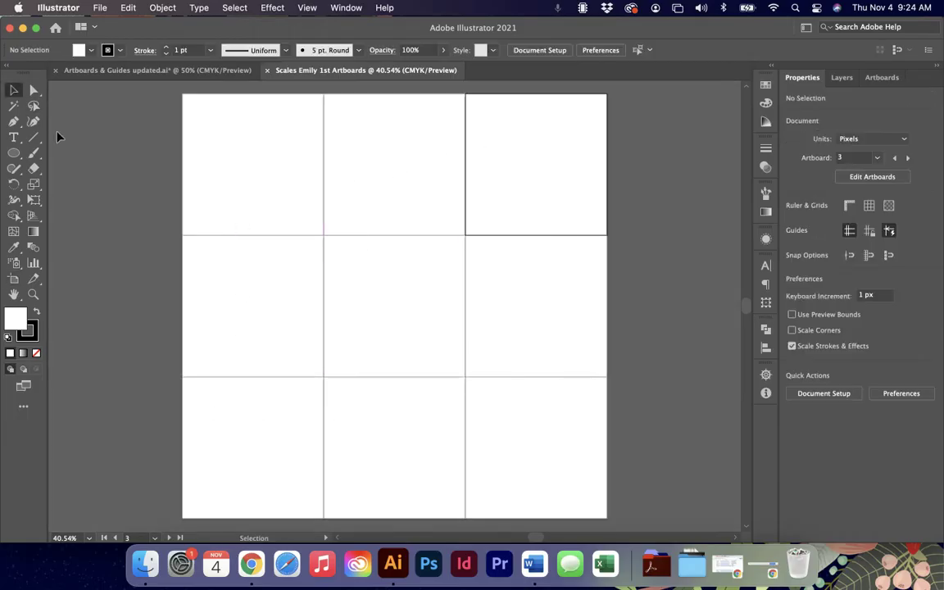
{"action": "left_click", "coordinate": [14, 152]}
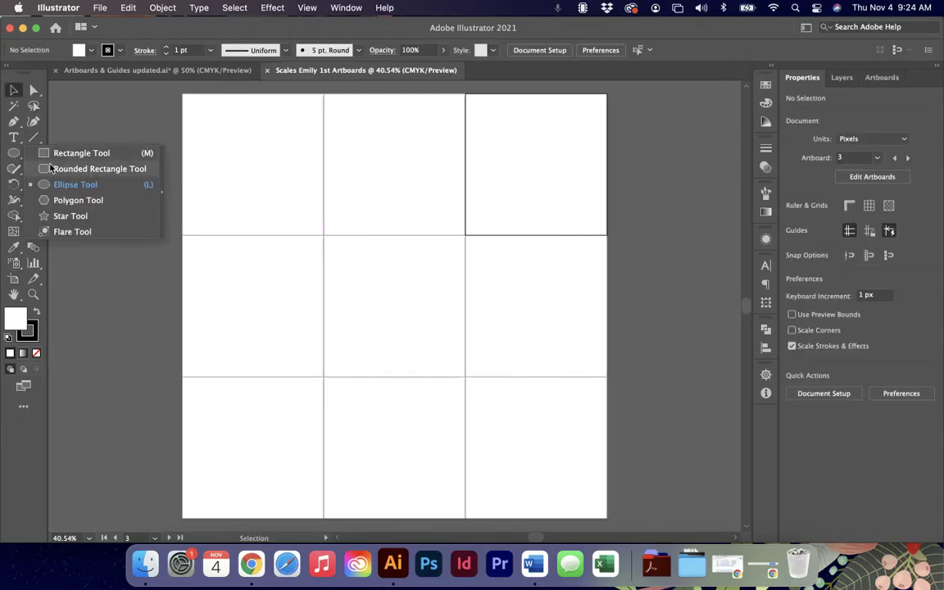
{"action": "left_click", "coordinate": [64, 218]}
{"action": "left_click_drag", "start_coordinate": [234, 133], "coordinate": [389, 270]}
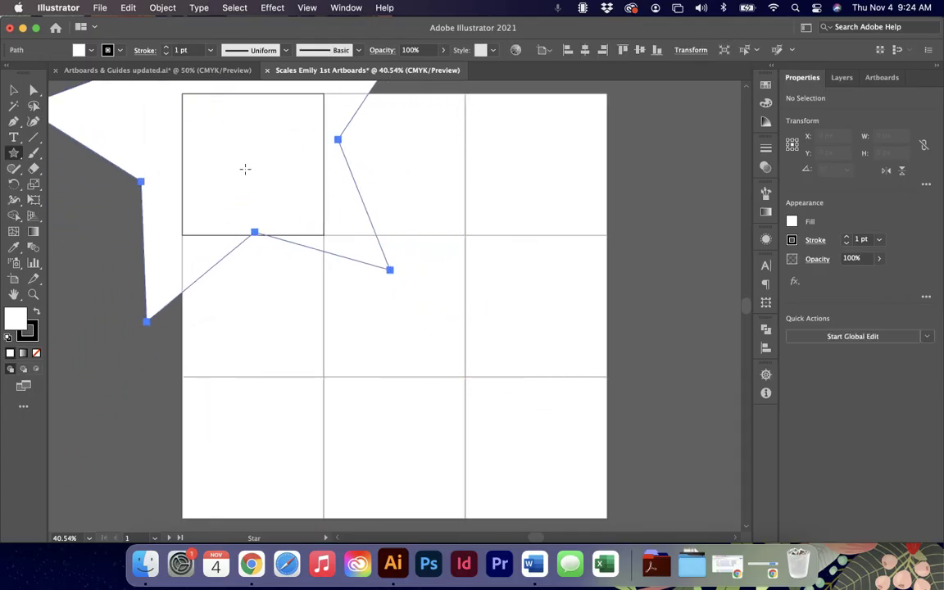
{"action": "key", "text": "v"}
{"action": "left_click_drag", "start_coordinate": [205, 150], "coordinate": [356, 326]}
{"action": "left_click_drag", "start_coordinate": [497, 263], "coordinate": [514, 264]}
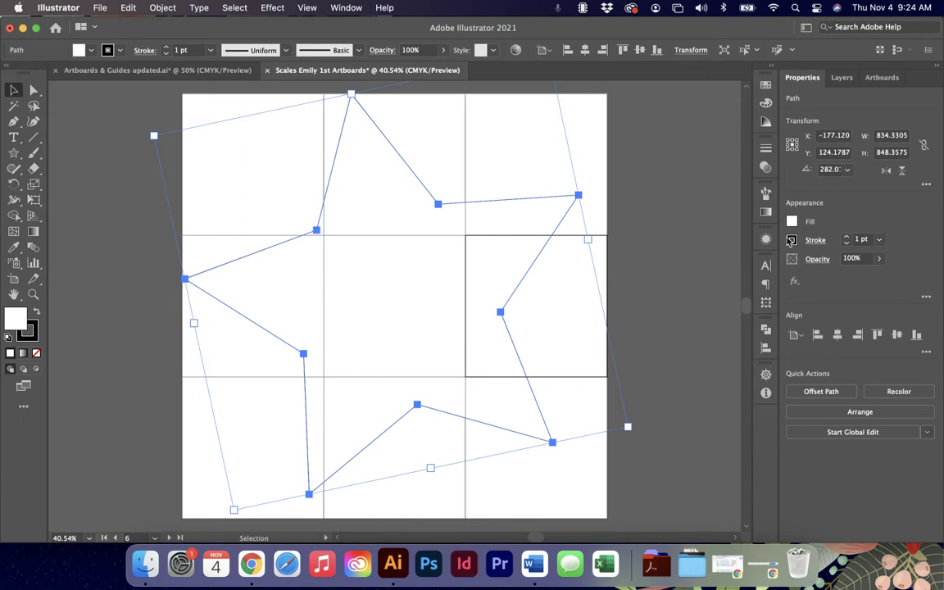
{"action": "left_click", "coordinate": [792, 221]}
{"action": "left_click", "coordinate": [768, 268]}
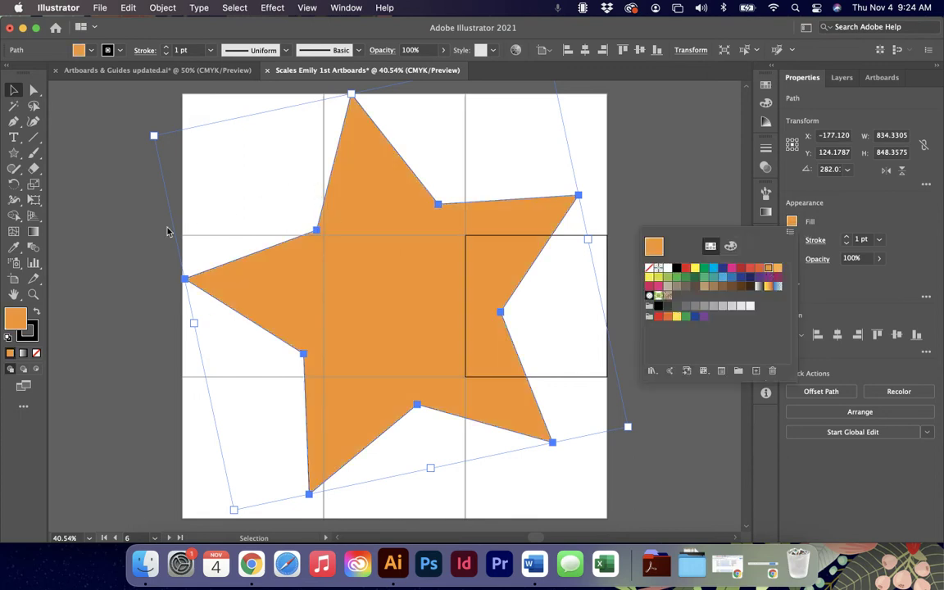
{"action": "key", "text": "Escape"}
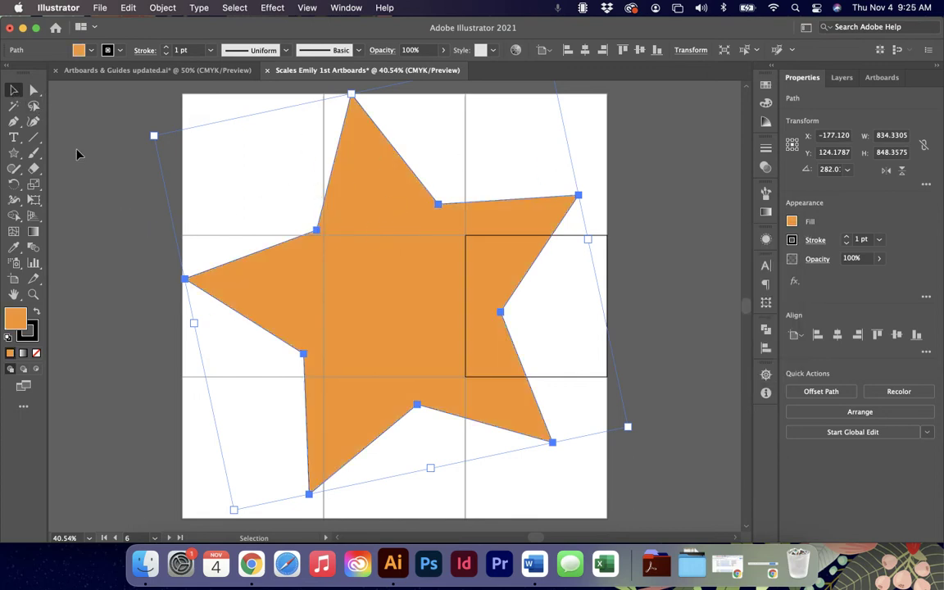
{"action": "left_click", "coordinate": [538, 277]}
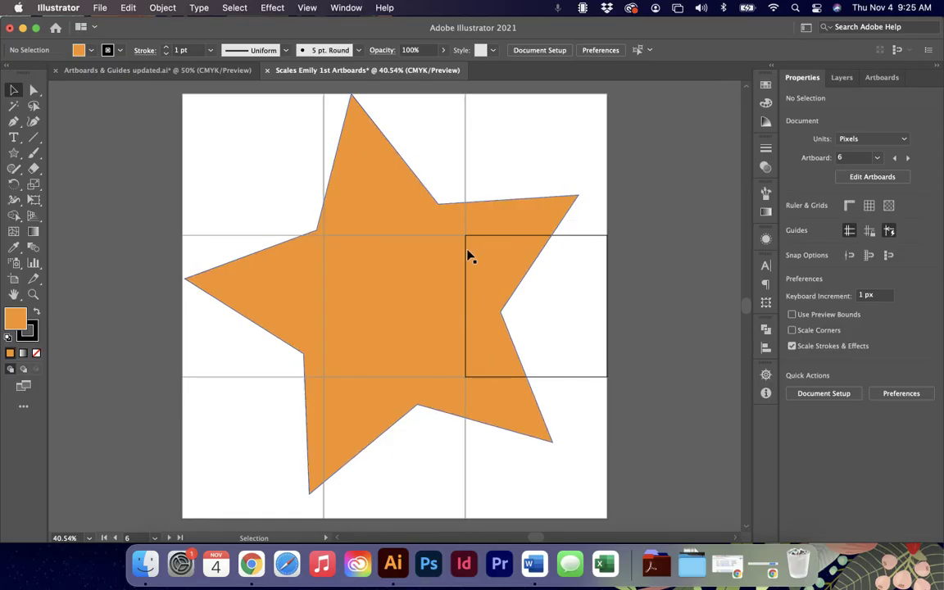
{"action": "key", "text": "a"}
{"action": "left_click", "coordinate": [428, 263]}
{"action": "key", "text": "Delete"}
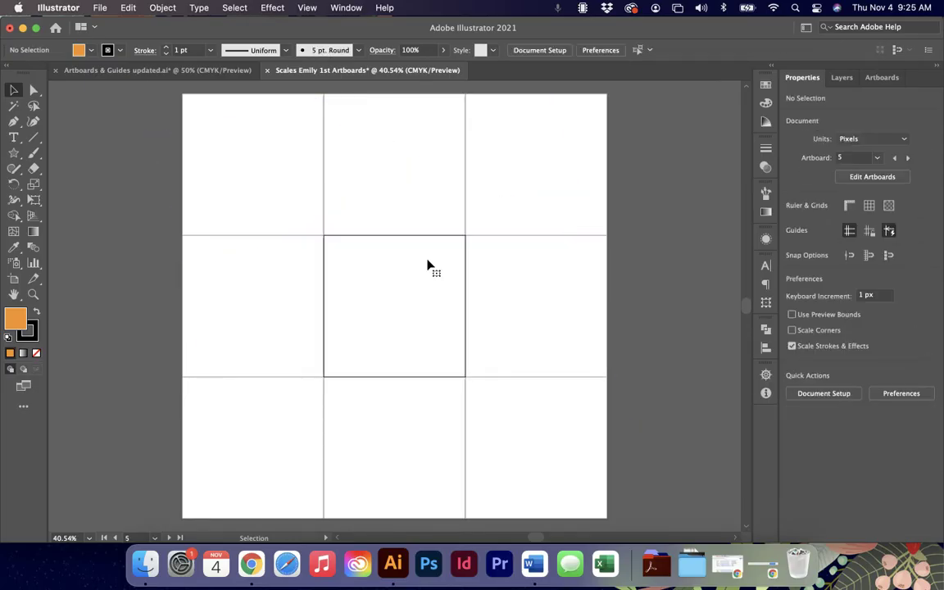
{"action": "key", "text": "super+z"}
{"action": "key", "text": "Delete"}
{"action": "key", "text": "v"}
{"action": "left_click", "coordinate": [884, 177]}
{"action": "left_click", "coordinate": [878, 320]}
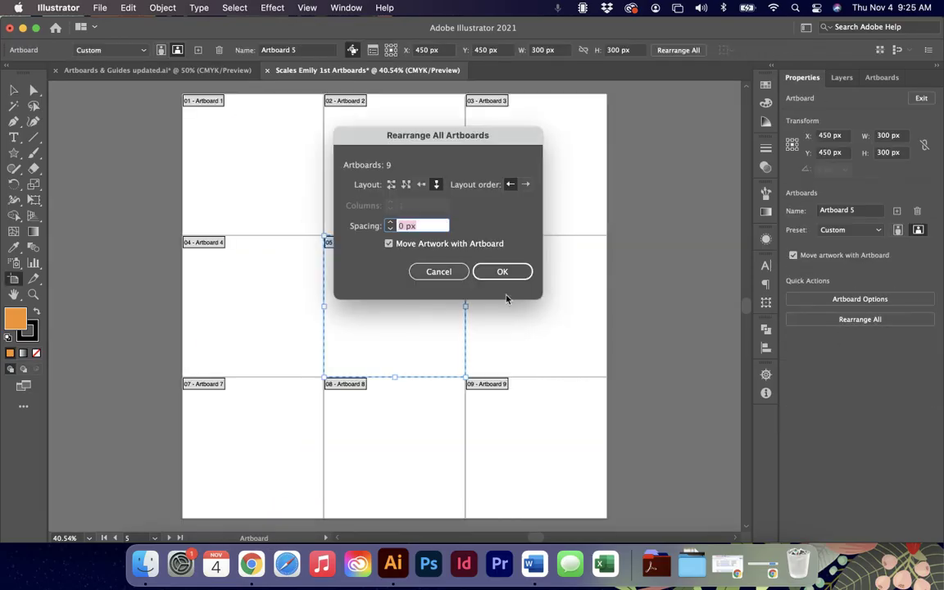
{"action": "left_click_drag", "start_coordinate": [388, 136], "coordinate": [640, 220]}
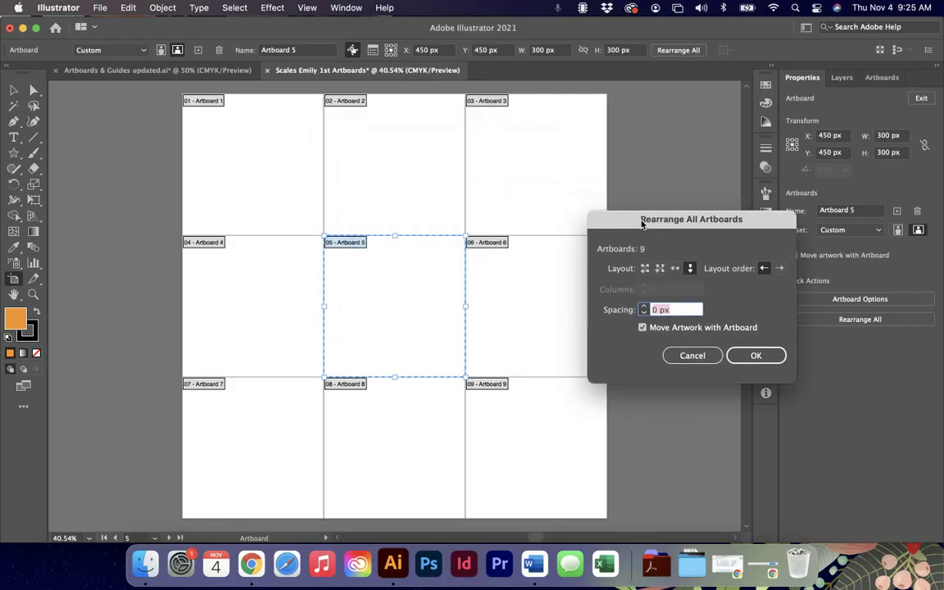
{"action": "type", "text": "10"}
{"action": "left_click", "coordinate": [689, 269]}
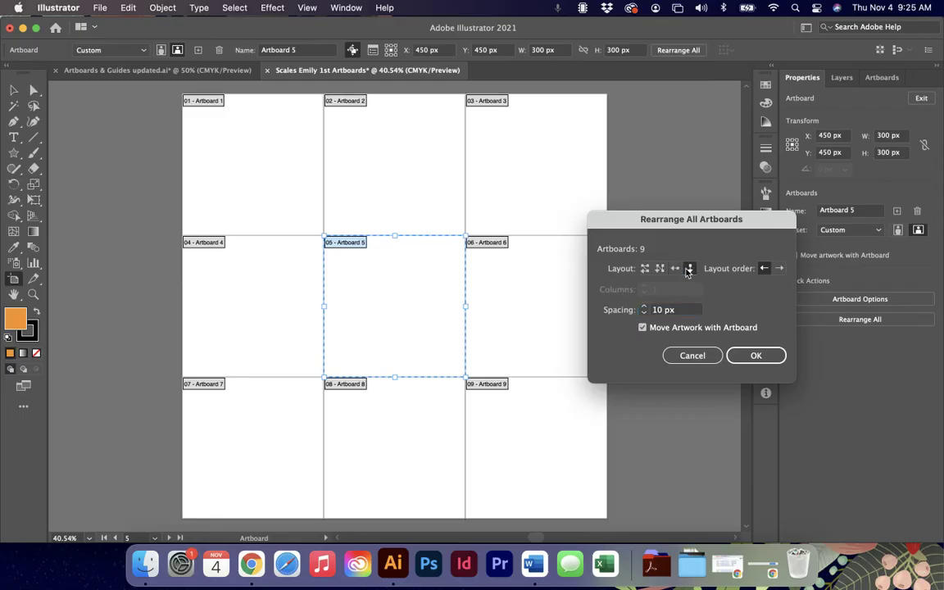
{"action": "left_click", "coordinate": [755, 355]}
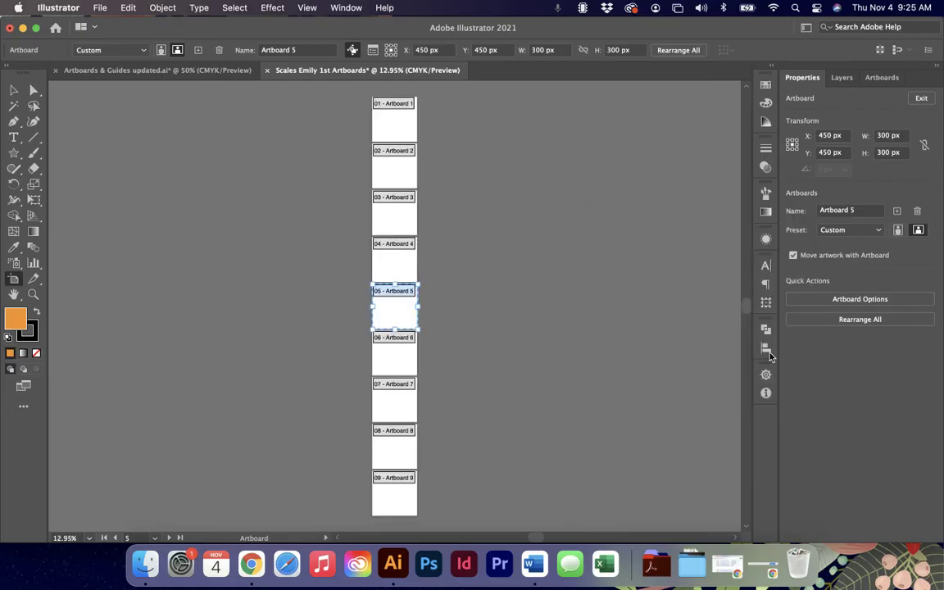
{"action": "left_click", "coordinate": [472, 170]}
{"action": "key", "text": "super+equal"}
{"action": "key", "text": "super+equal"}
{"action": "key", "text": "super+equal"}
{"action": "key", "text": "super+equal"}
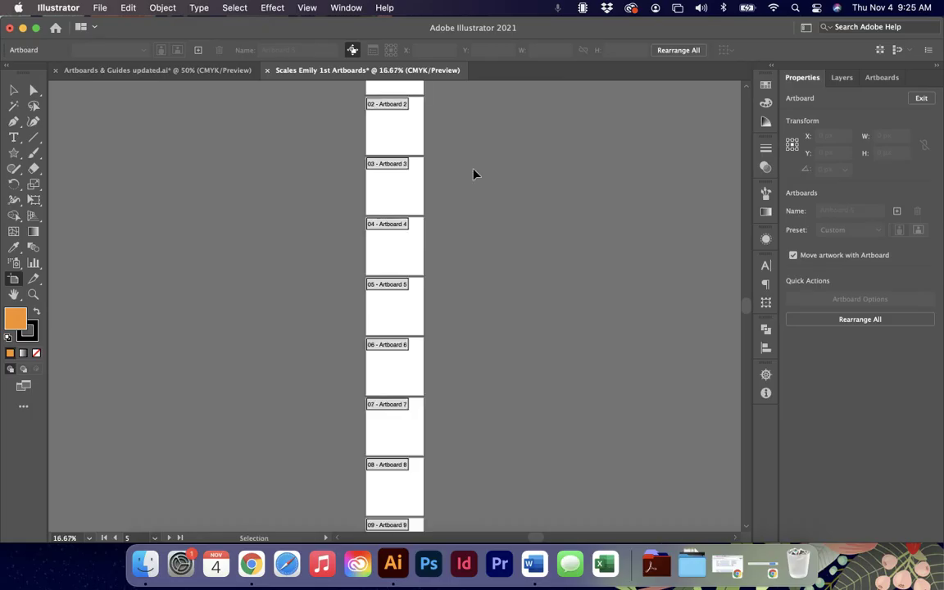
{"action": "key", "text": "super+equal"}
{"action": "key", "text": "super+minus"}
{"action": "key", "text": "super+minus"}
{"action": "key", "text": "super+minus"}
{"action": "key", "text": "super+minus"}
{"action": "key", "text": "super+minus"}
{"action": "key", "text": "super+z"}
{"action": "key", "text": "Escape"}
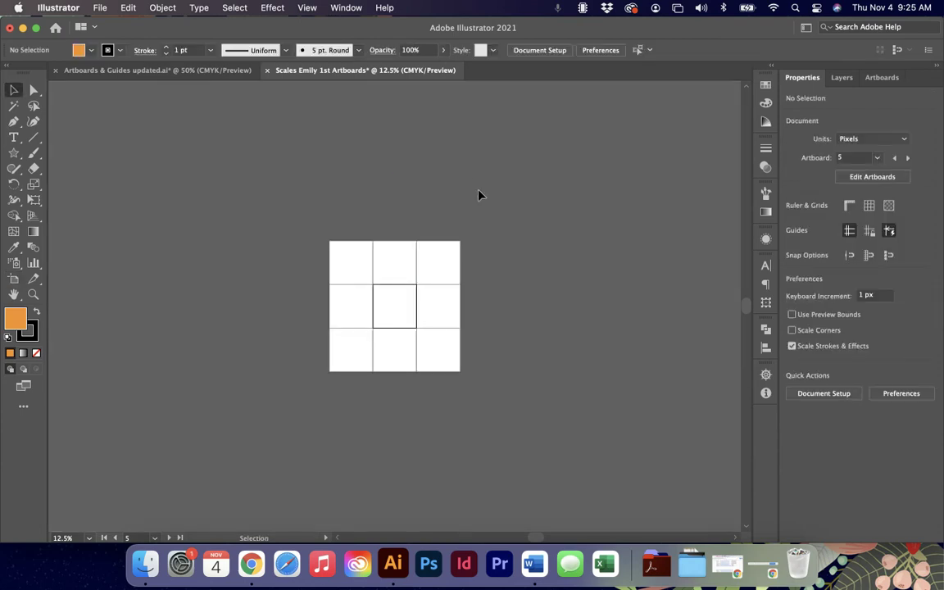
{"action": "key", "text": "super+equal"}
{"action": "key", "text": "super+equal"}
{"action": "key", "text": "super+equal"}
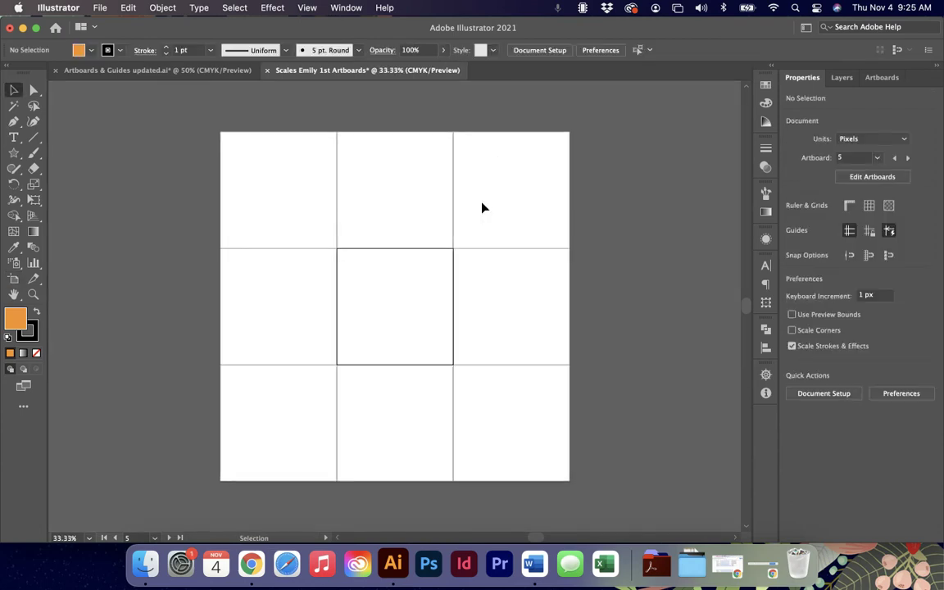
Drag a large orange five-pointed star across the 3×3 artboards, deselect it, and glance at the exercise document.
{"action": "left_click", "coordinate": [13, 153]}
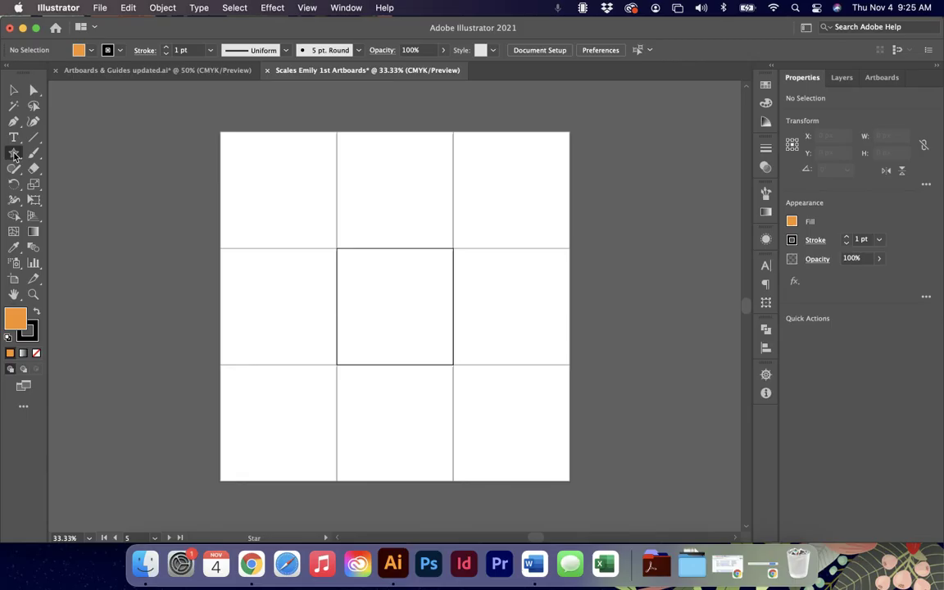
{"action": "left_click_drag", "start_coordinate": [277, 188], "coordinate": [370, 303]}
{"action": "key", "text": "v"}
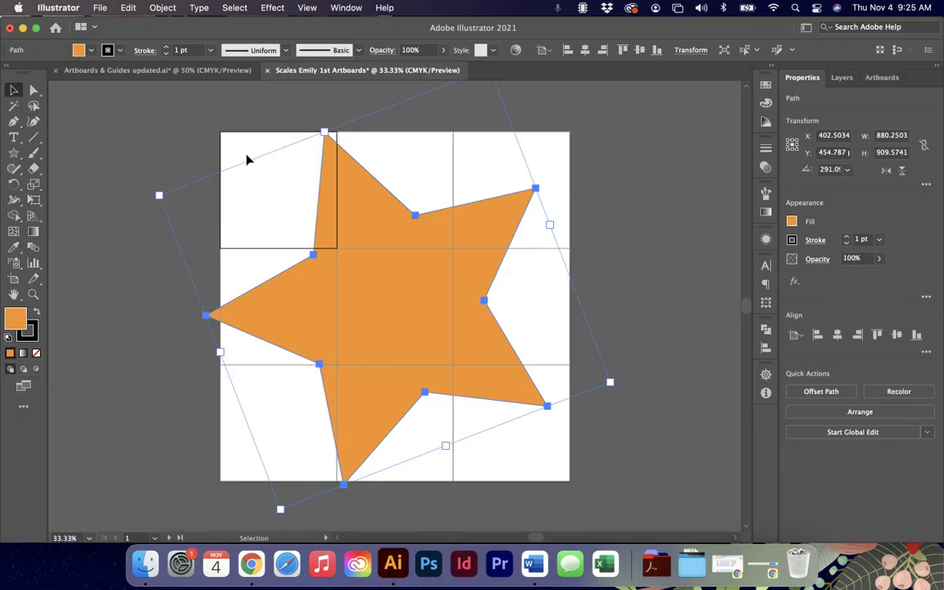
{"action": "left_click", "coordinate": [137, 159]}
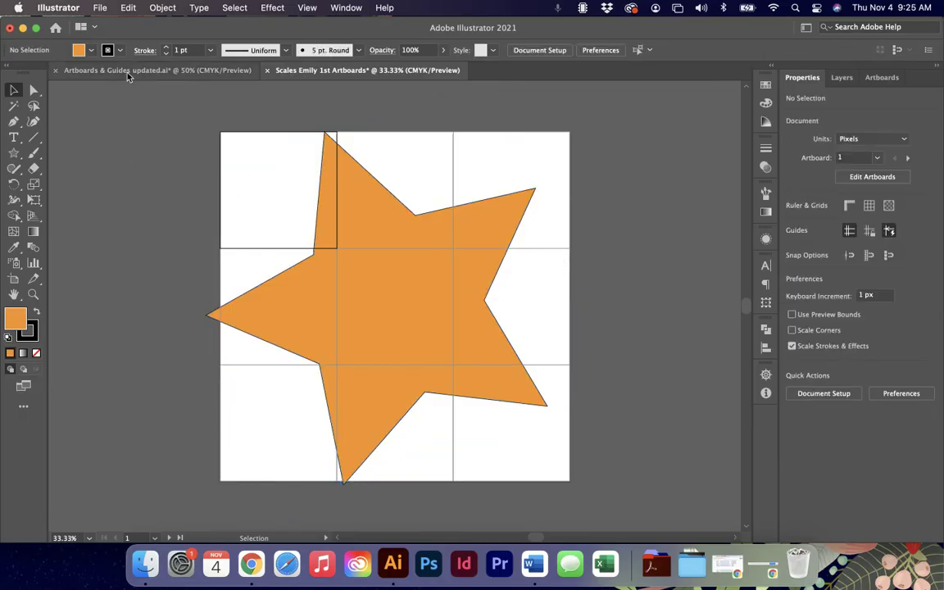
{"action": "left_click", "coordinate": [116, 70]}
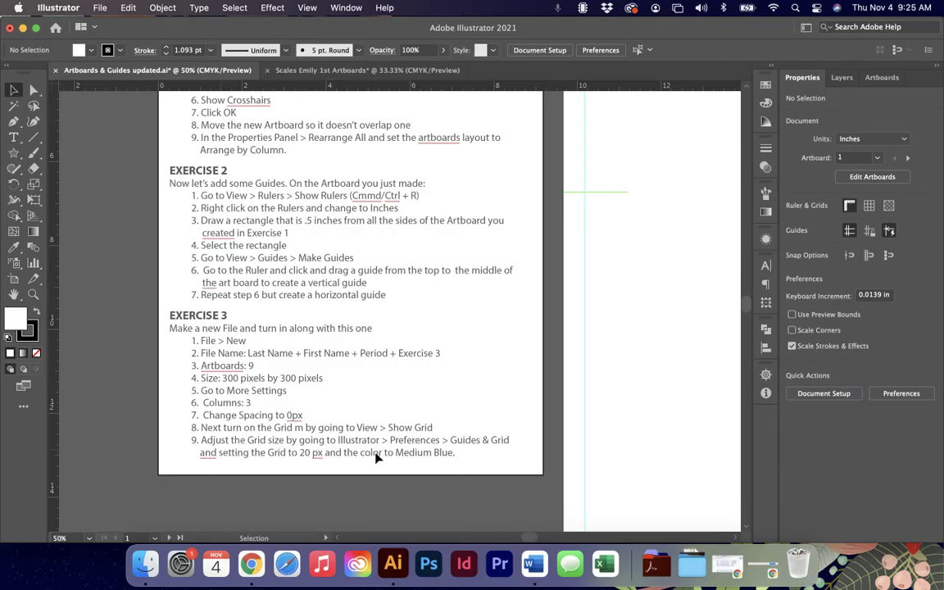
{"action": "left_click", "coordinate": [366, 72]}
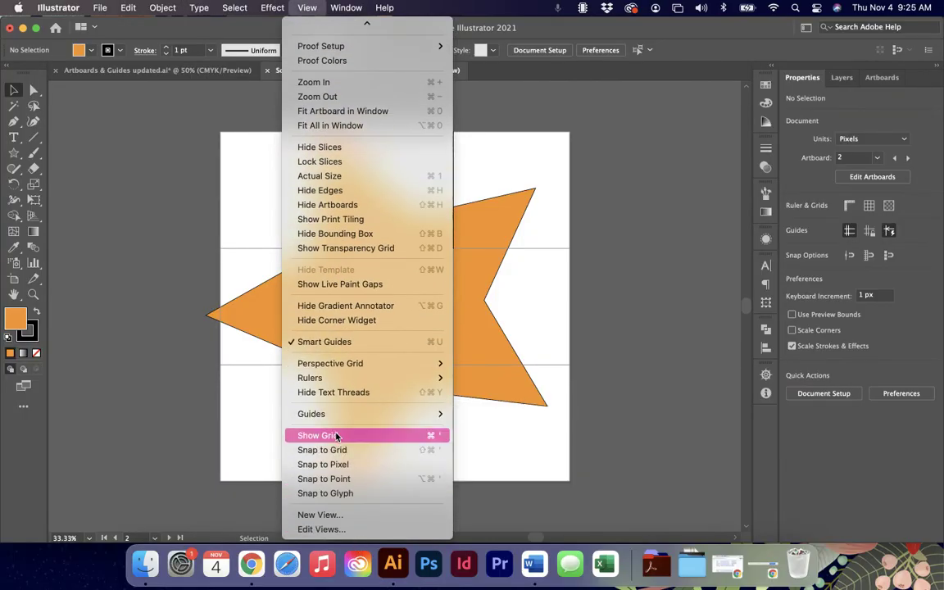
Show the document grid behind the orange star and the nine artboards.
{"action": "left_click", "coordinate": [333, 435]}
{"action": "left_click", "coordinate": [95, 6]}
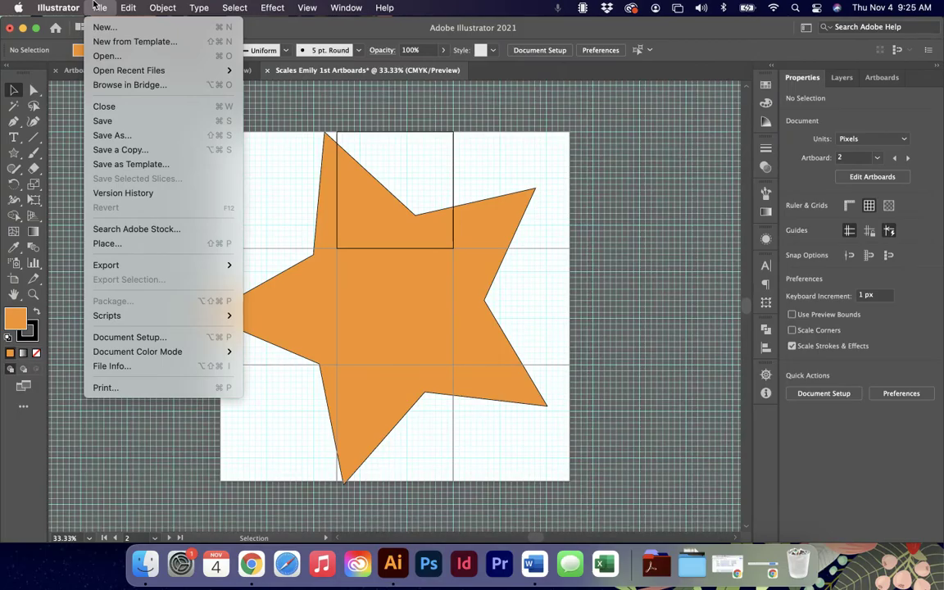
{"action": "mouse_move", "coordinate": [60, 6]}
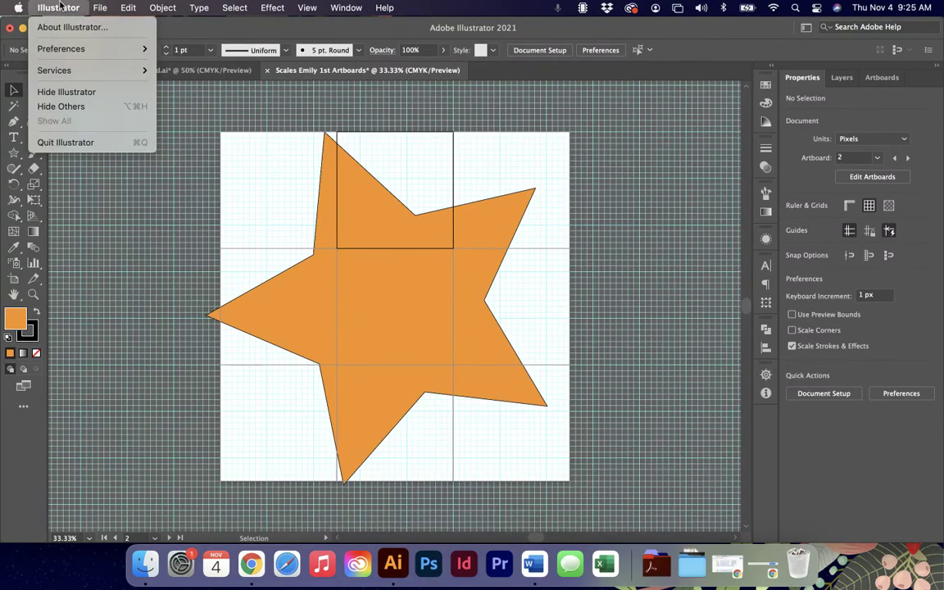
{"action": "mouse_move", "coordinate": [134, 6]}
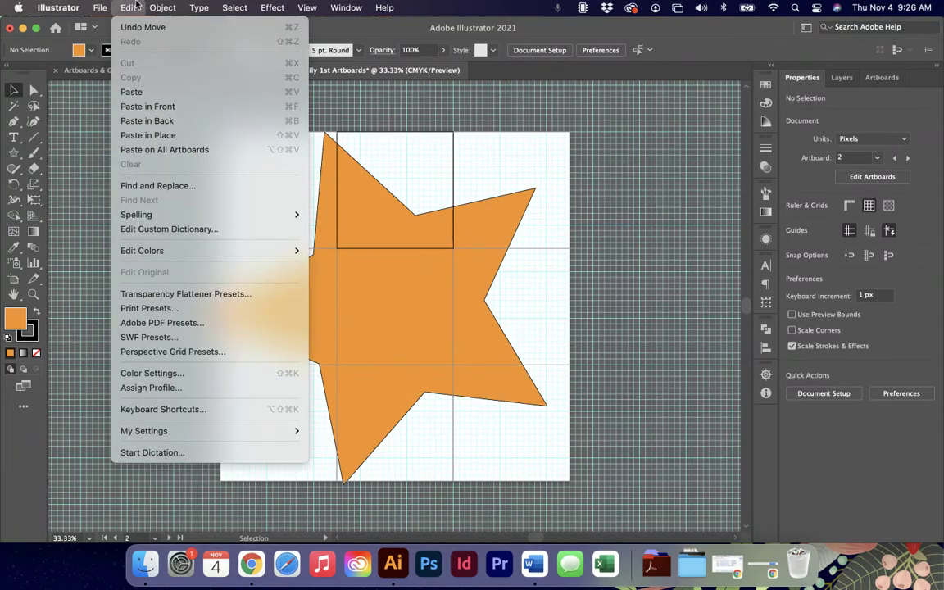
{"action": "mouse_move", "coordinate": [55, 49]}
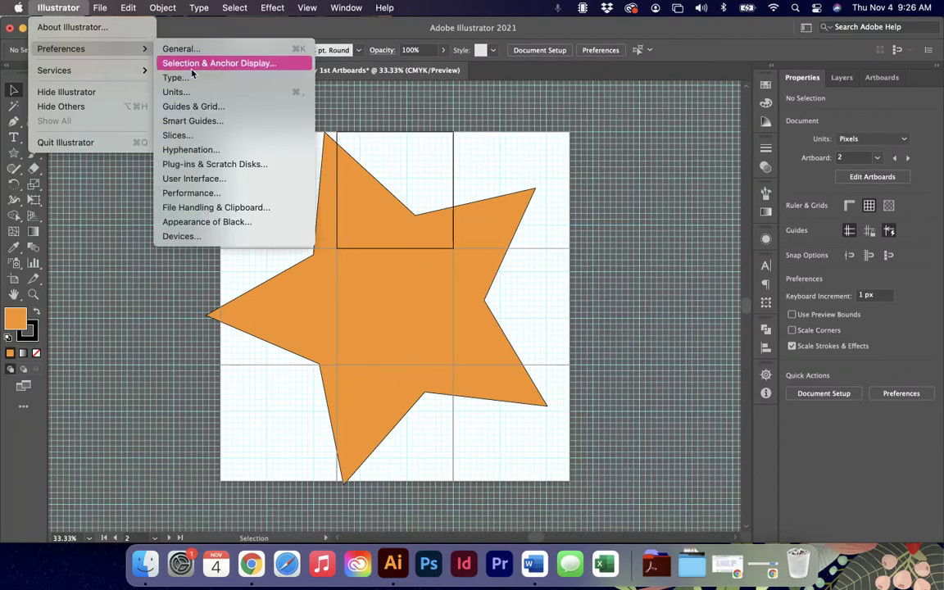
Set Gridline every to 20 px in Guides & Grid preferences and zoom in to check it.
{"action": "left_click", "coordinate": [193, 108]}
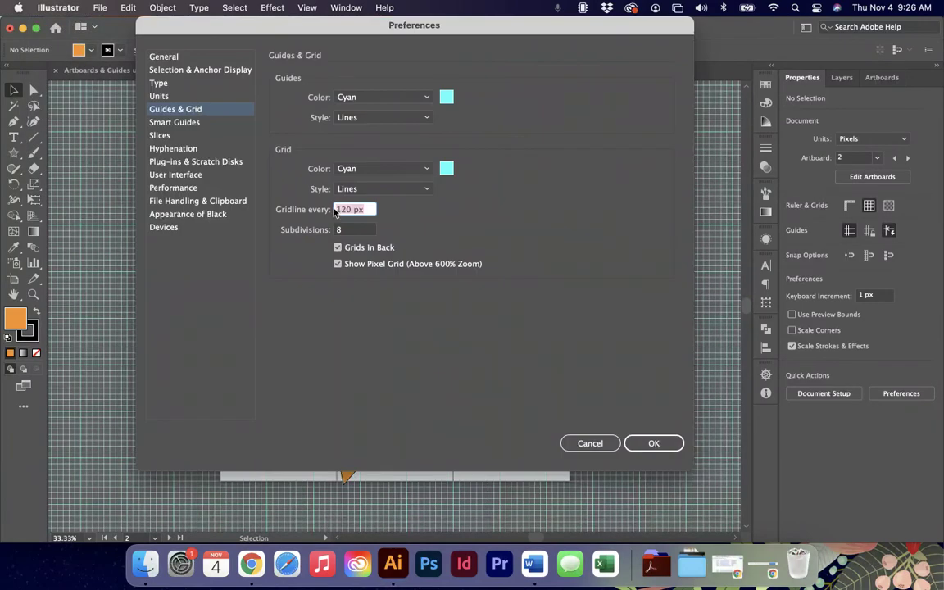
{"action": "type", "text": "20"}
{"action": "left_click_drag", "start_coordinate": [323, 31], "coordinate": [541, 84]}
{"action": "left_click", "coordinate": [844, 493]}
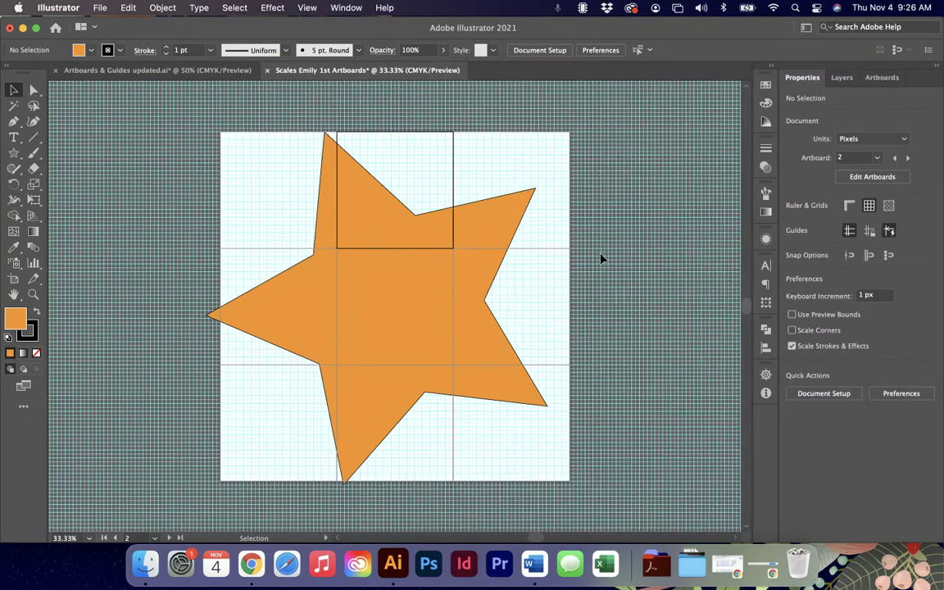
{"action": "key", "text": "super+1"}
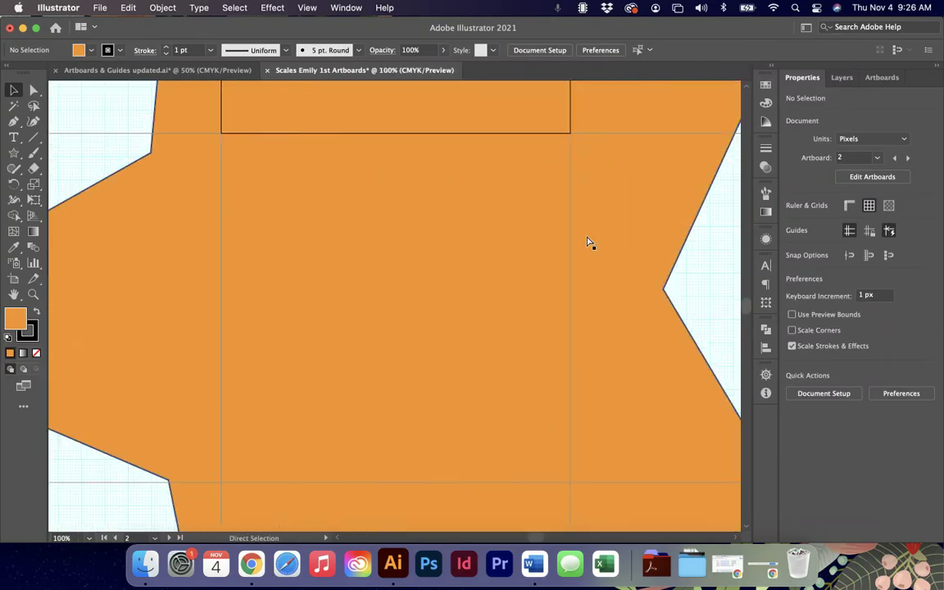
{"action": "key", "text": "super+equal"}
{"action": "scroll", "coordinate": [587, 241], "scroll_direction": "right", "scroll_amount": 10}
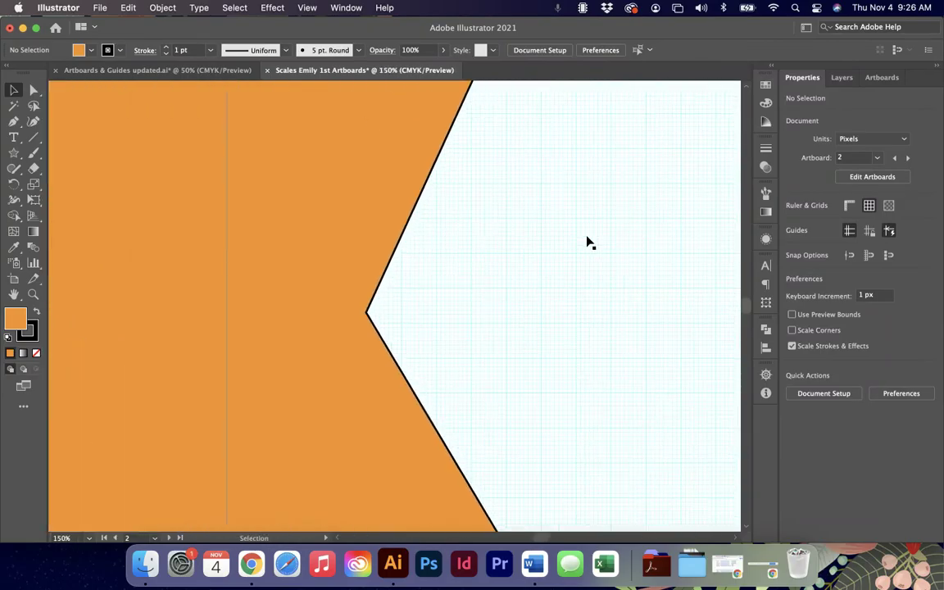
{"action": "left_click", "coordinate": [58, 8]}
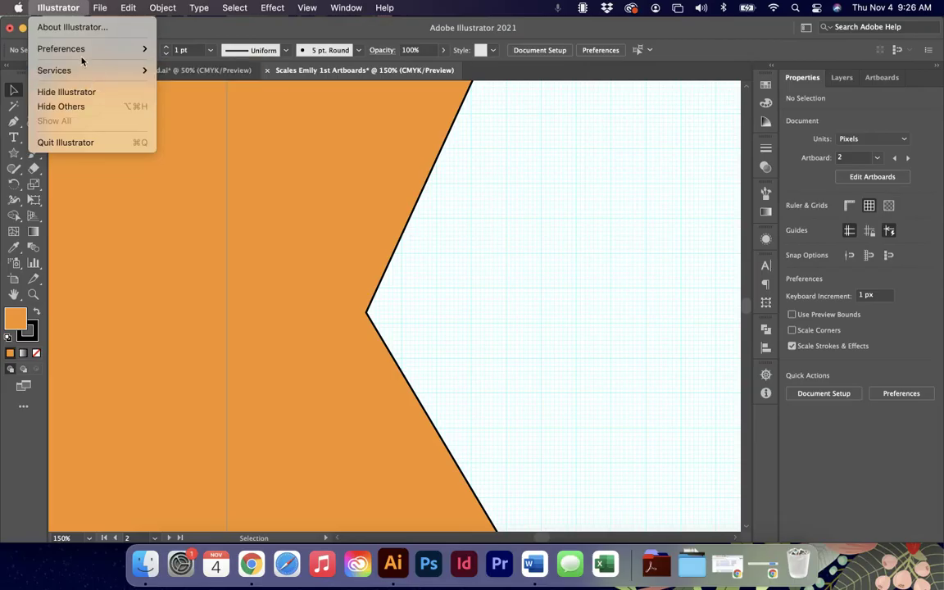
Make the grid Magnesium grey dots with a gridline every 300 px.
{"action": "mouse_move", "coordinate": [81, 49]}
{"action": "left_click", "coordinate": [194, 106]}
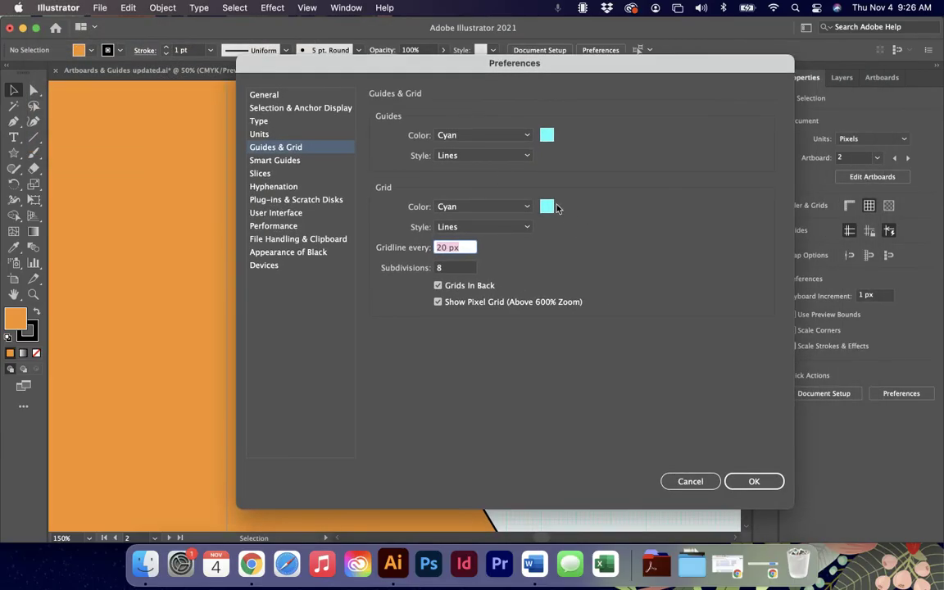
{"action": "left_click", "coordinate": [547, 207]}
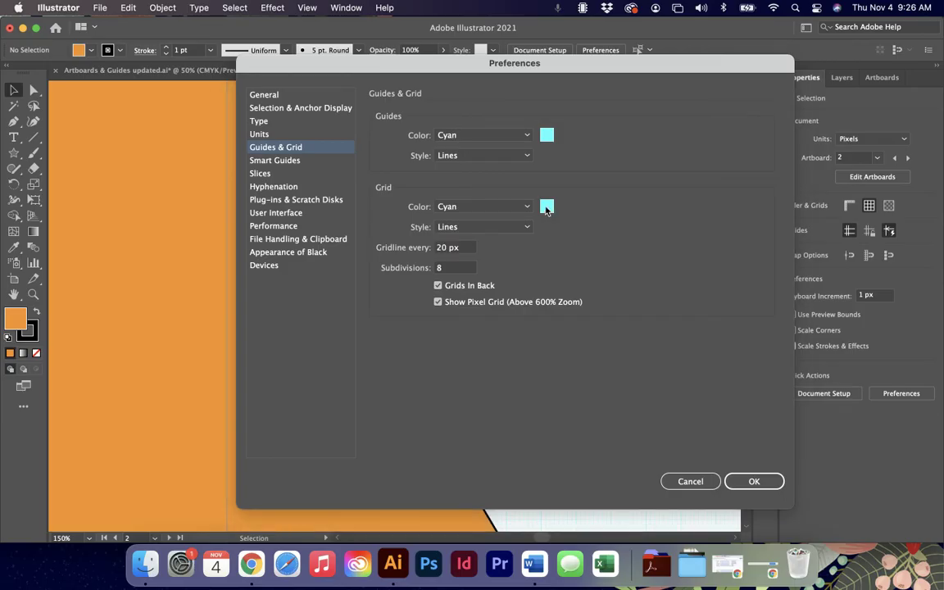
{"action": "left_click", "coordinate": [384, 176]}
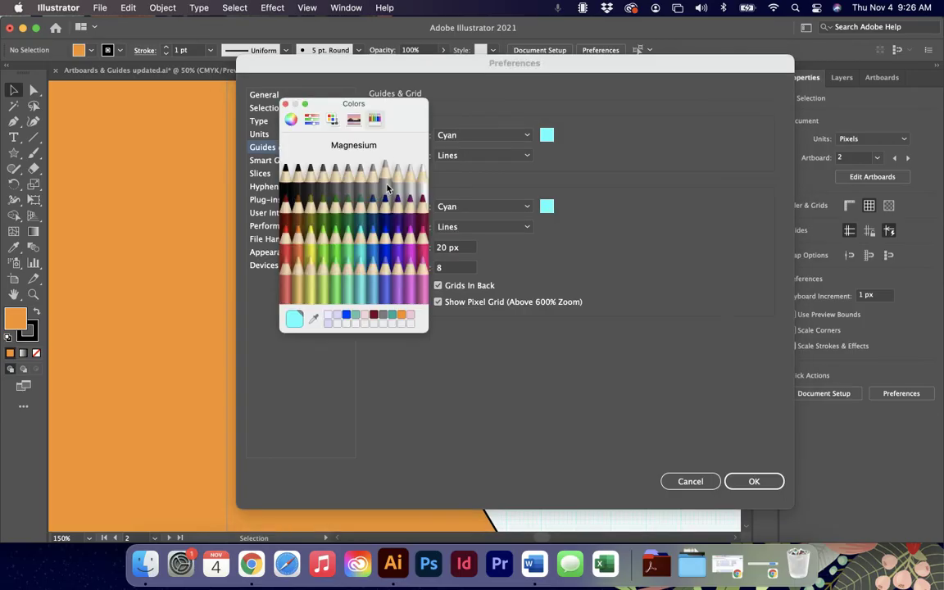
{"action": "left_click", "coordinate": [285, 104]}
{"action": "left_click", "coordinate": [504, 229]}
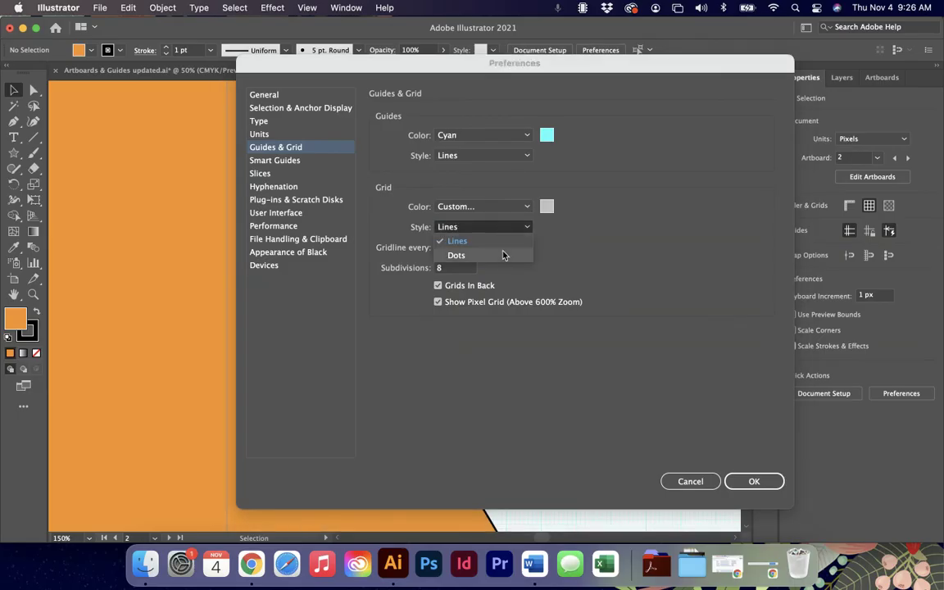
{"action": "left_click", "coordinate": [504, 261]}
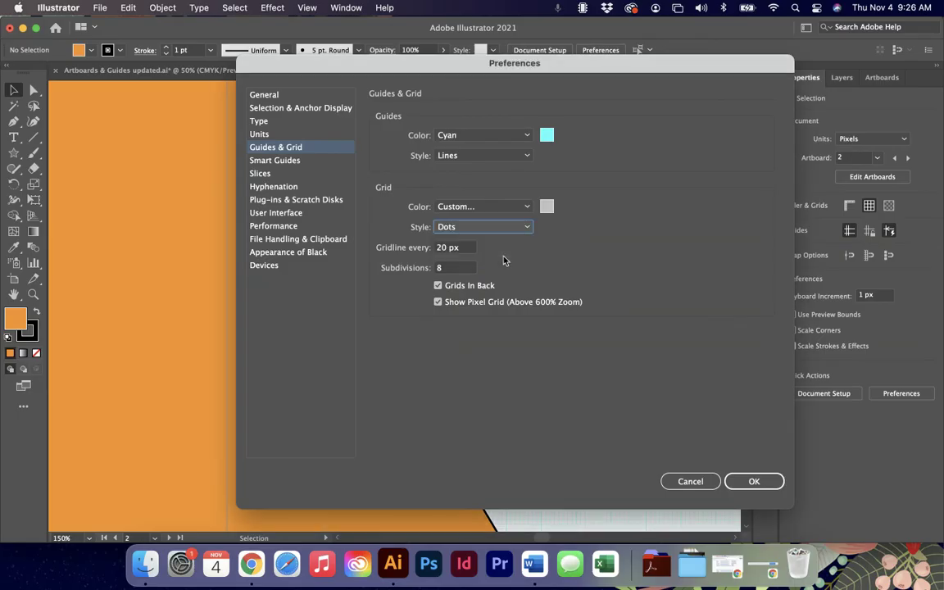
{"action": "double_click", "coordinate": [442, 249]}
{"action": "type", "text": "300"}
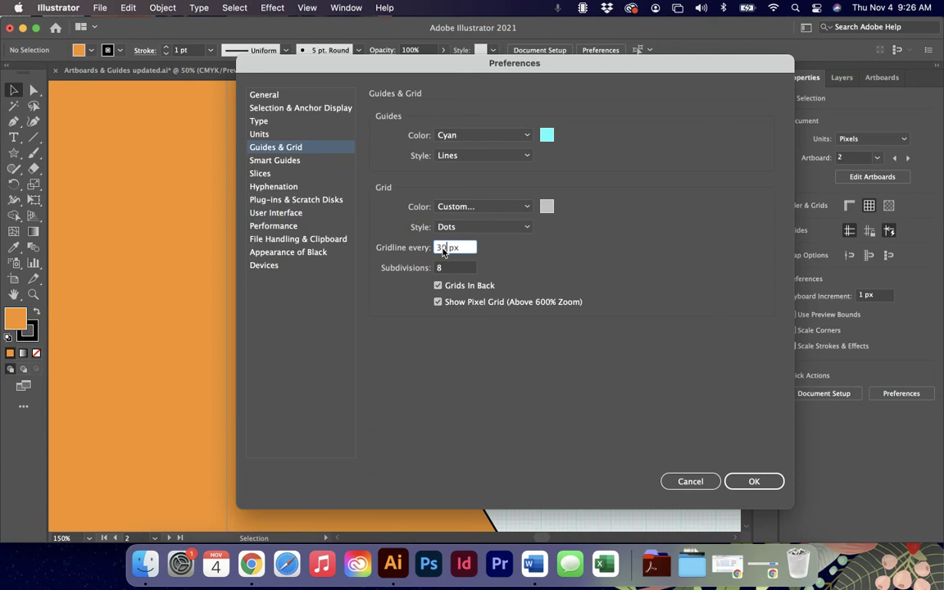
{"action": "left_click", "coordinate": [764, 483]}
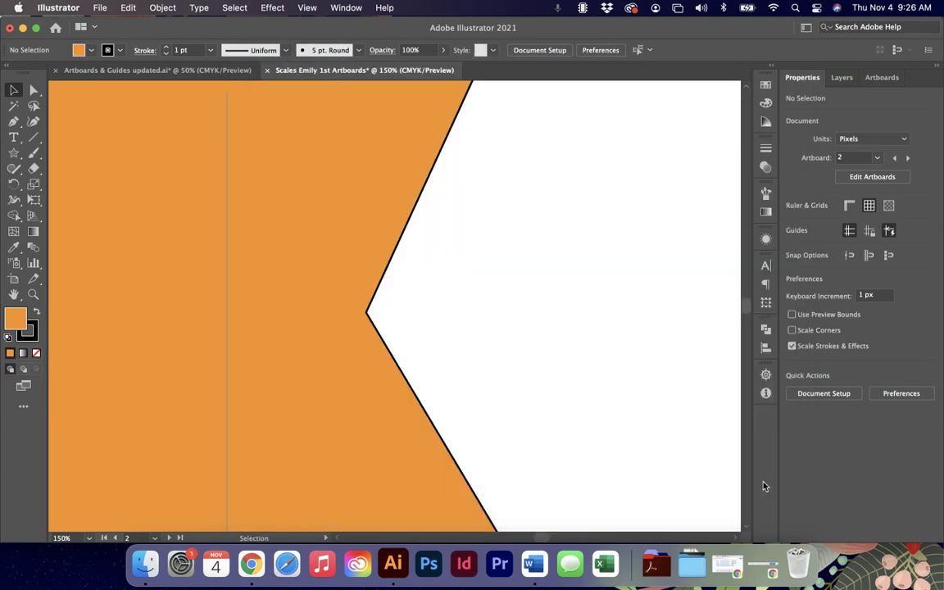
Zoom out and drag the orange star right and down to X −73.6104, Y 207.7203 px.
{"action": "key", "text": "super+minus"}
{"action": "key", "text": "super+minus"}
{"action": "key", "text": "super+minus"}
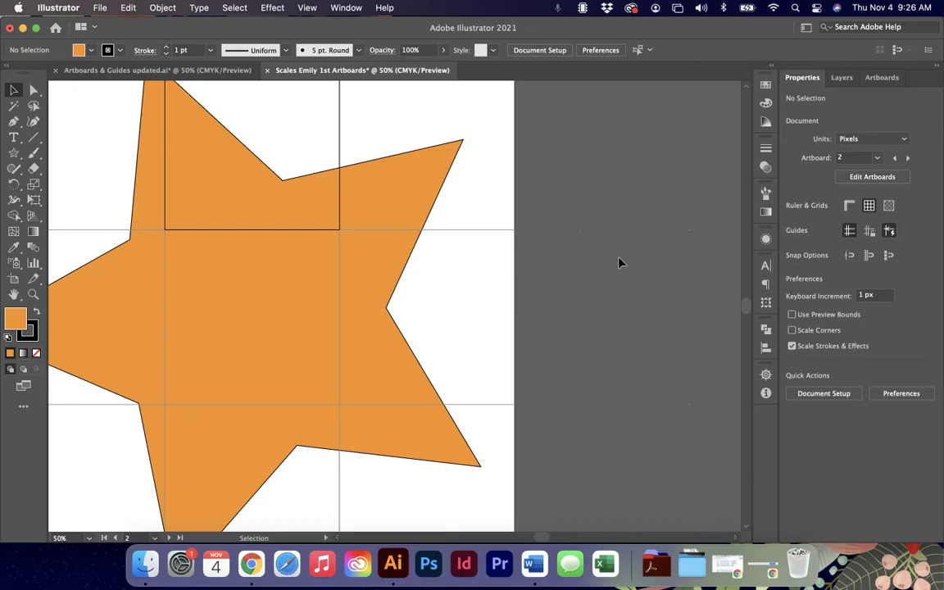
{"action": "left_click_drag", "start_coordinate": [278, 307], "coordinate": [369, 342]}
{"action": "scroll", "coordinate": [633, 280], "scroll_direction": "right", "scroll_amount": 5}
{"action": "scroll", "coordinate": [633, 279], "scroll_direction": "up", "scroll_amount": 3}
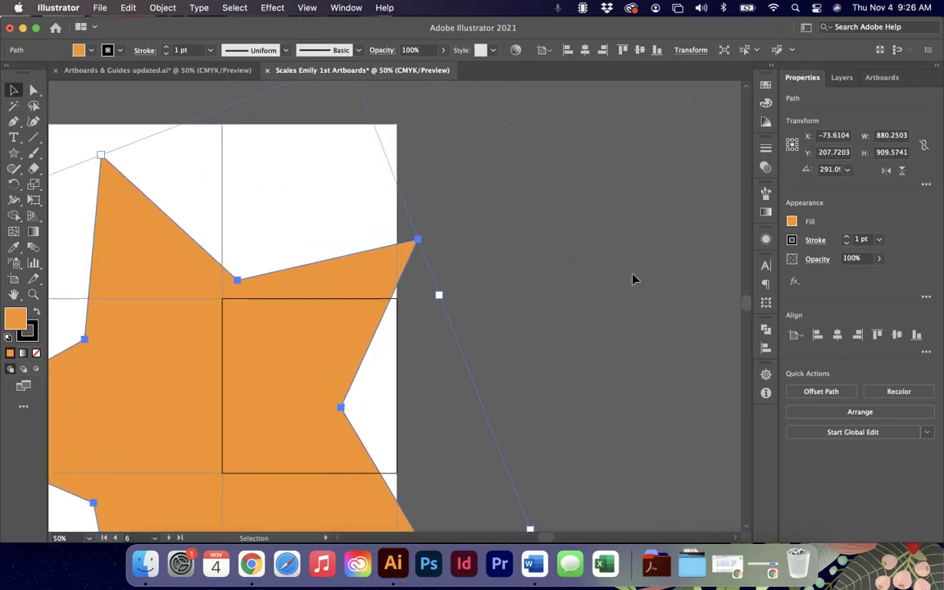
{"action": "left_click", "coordinate": [100, 7]}
Change the grid colour to Teal and the gridline spacing to 150 px.
{"action": "mouse_move", "coordinate": [58, 7]}
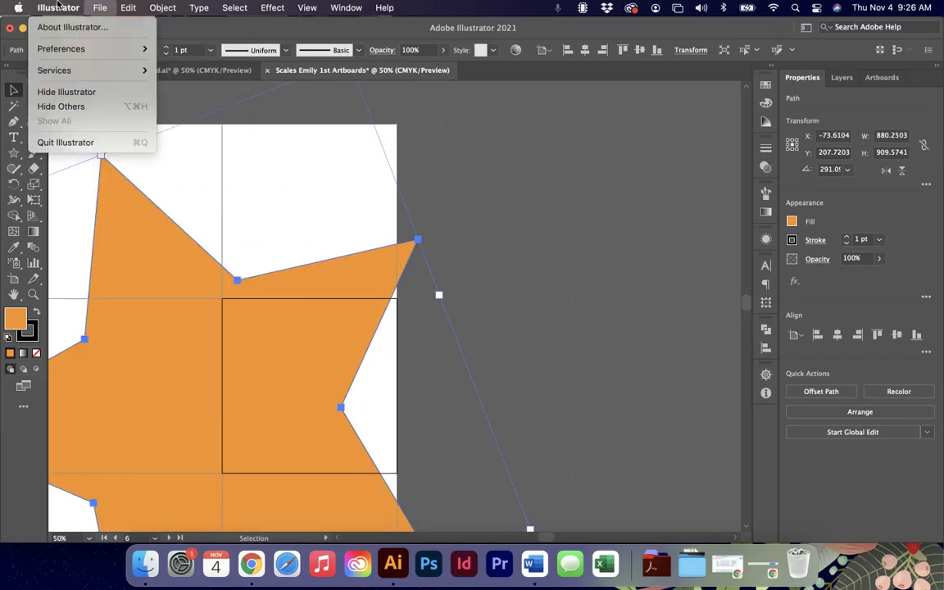
{"action": "mouse_move", "coordinate": [81, 50]}
{"action": "left_click", "coordinate": [215, 105]}
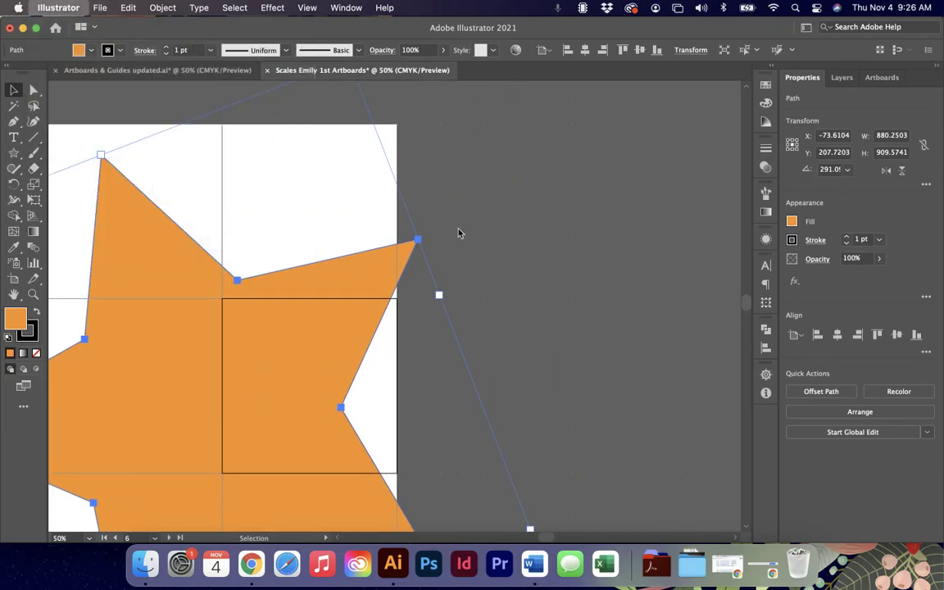
{"action": "left_click", "coordinate": [546, 206]}
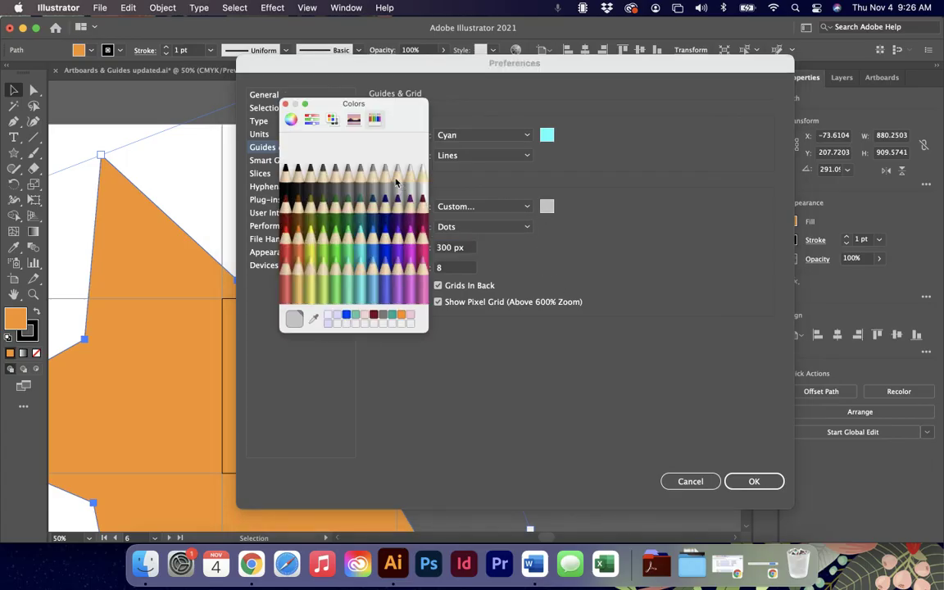
{"action": "left_click", "coordinate": [358, 215]}
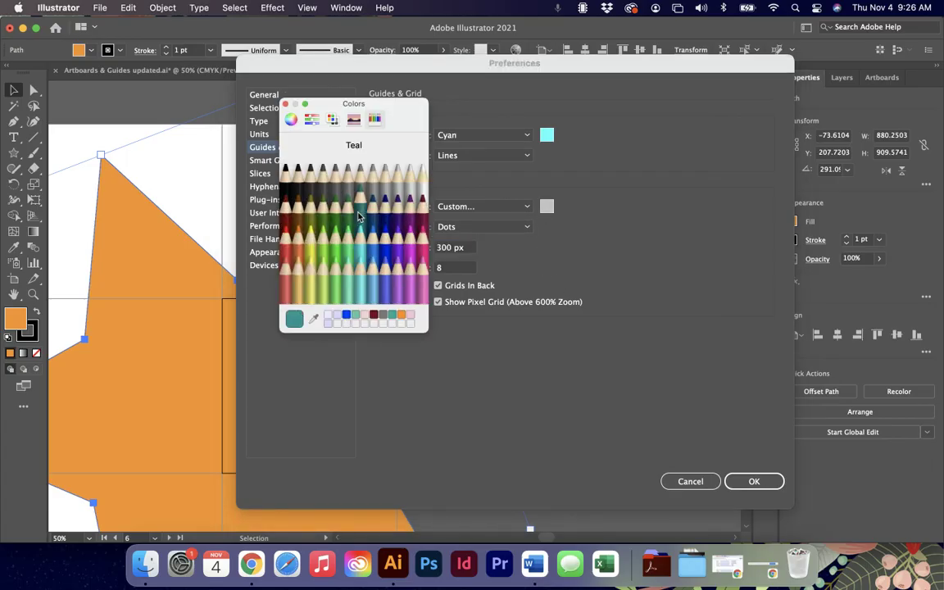
{"action": "left_click", "coordinate": [286, 105]}
{"action": "left_click", "coordinate": [443, 246]}
{"action": "type", "text": "5"}
{"action": "key", "text": "Delete"}
{"action": "key", "text": "Left"}
{"action": "key", "text": "BackSpace"}
{"action": "type", "text": "1"}
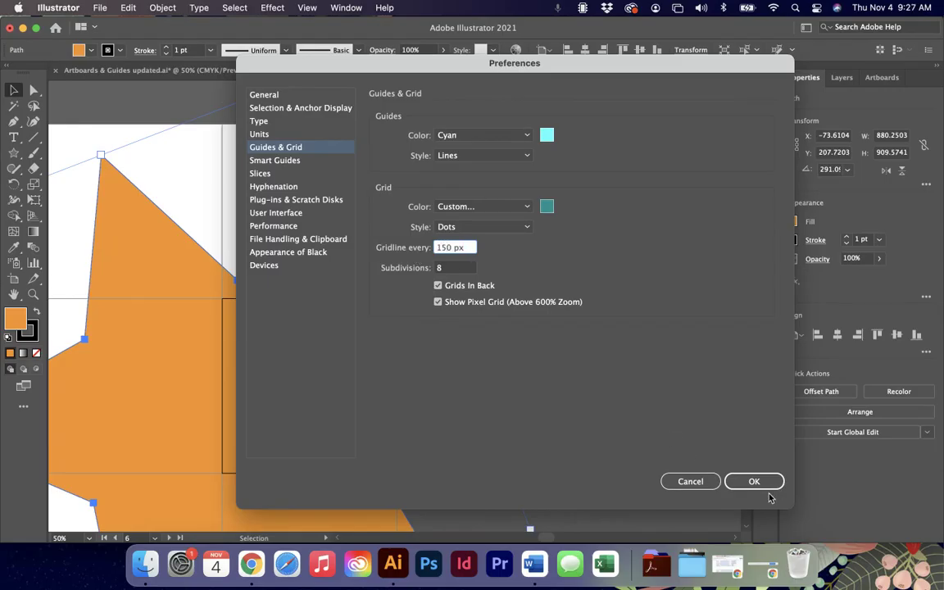
{"action": "left_click", "coordinate": [762, 482]}
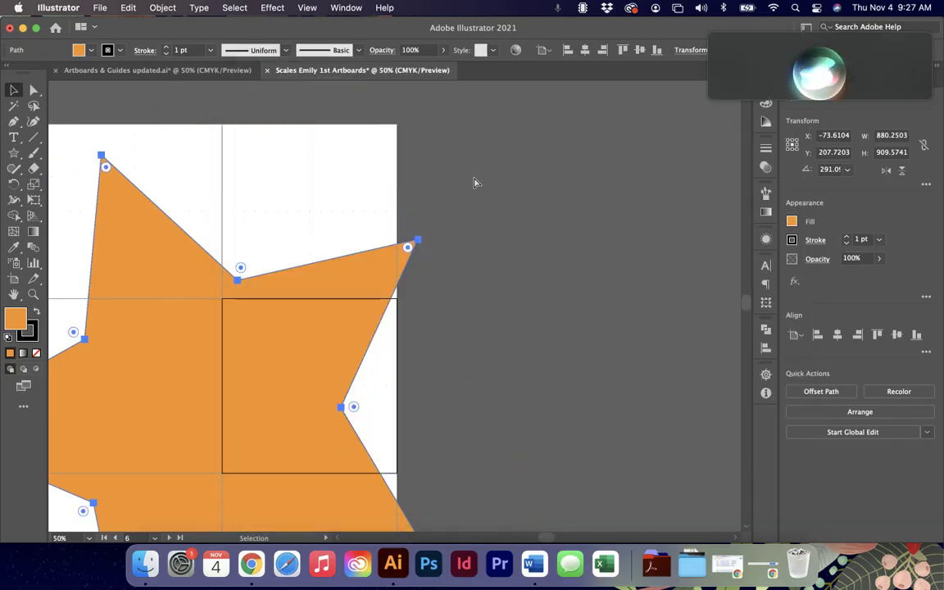
Zoom in to inspect the teal grid dots, then deselect the star.
{"action": "key", "text": "super+equal"}
{"action": "scroll", "coordinate": [474, 182], "scroll_direction": "up", "scroll_amount": 4}
{"action": "scroll", "coordinate": [474, 182], "scroll_direction": "left", "scroll_amount": 7}
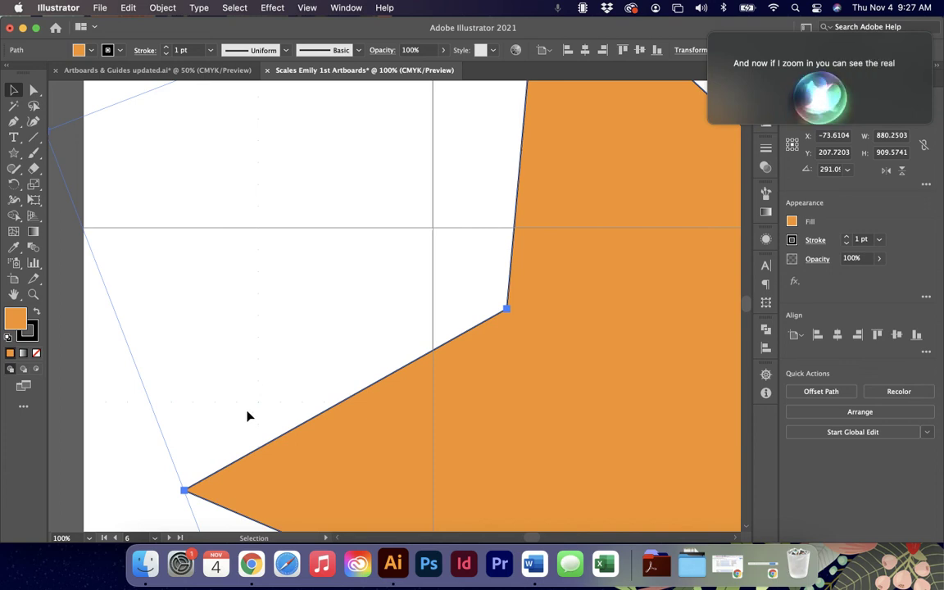
{"action": "scroll", "coordinate": [295, 369], "scroll_direction": "up", "scroll_amount": 3}
{"action": "scroll", "coordinate": [295, 368], "scroll_direction": "right", "scroll_amount": 1}
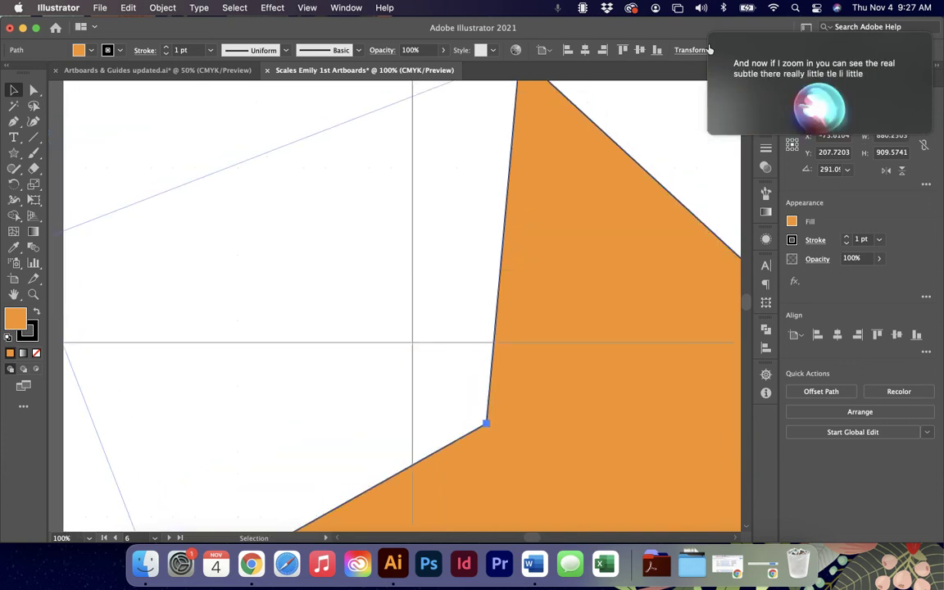
{"action": "scroll", "coordinate": [295, 179], "scroll_direction": "up", "scroll_amount": 3}
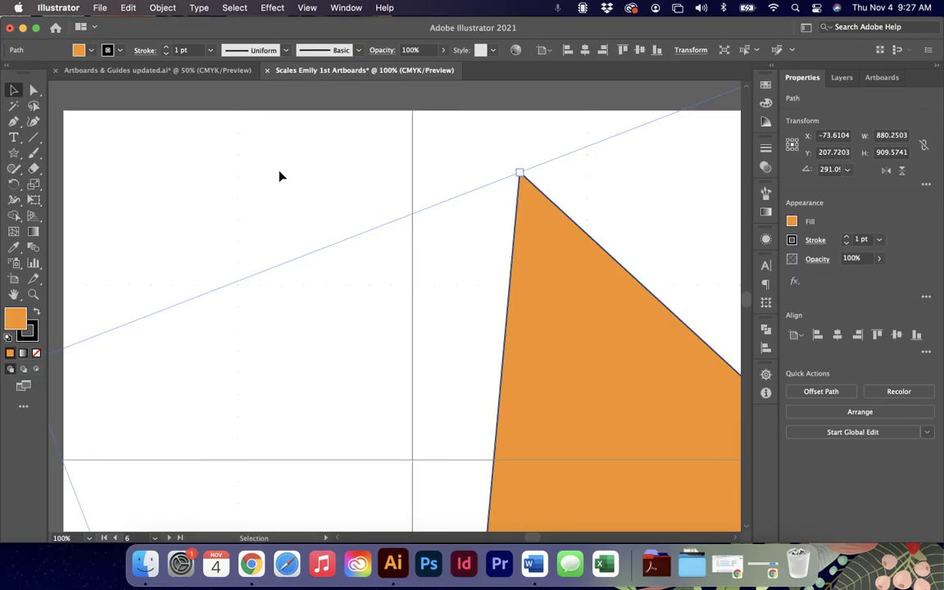
{"action": "left_click", "coordinate": [411, 309]}
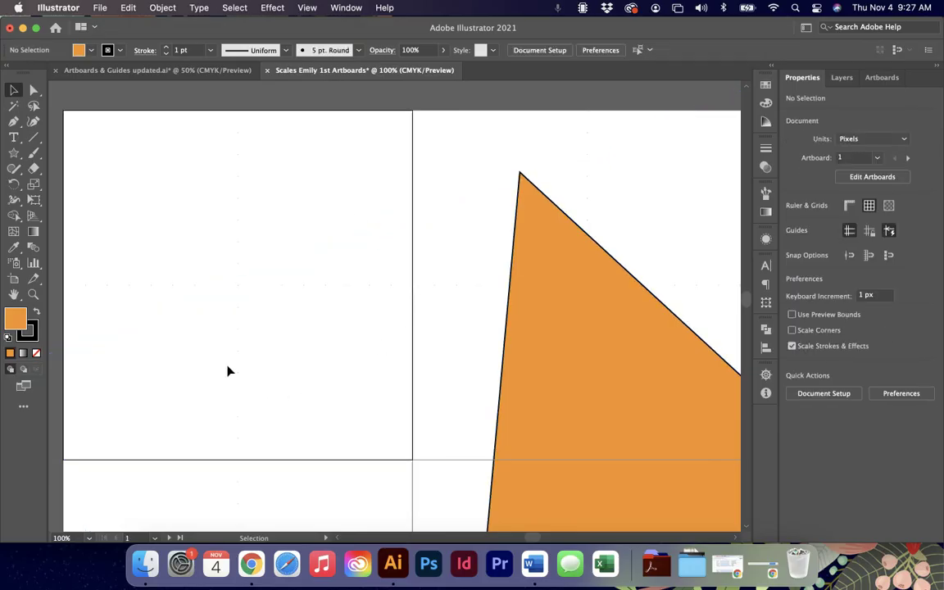
Zoom out over the star and switch to the Artboards & Guides updated.ai document.
{"action": "key", "text": "super+minus"}
{"action": "key", "text": "super+minus"}
{"action": "key", "text": "super+minus"}
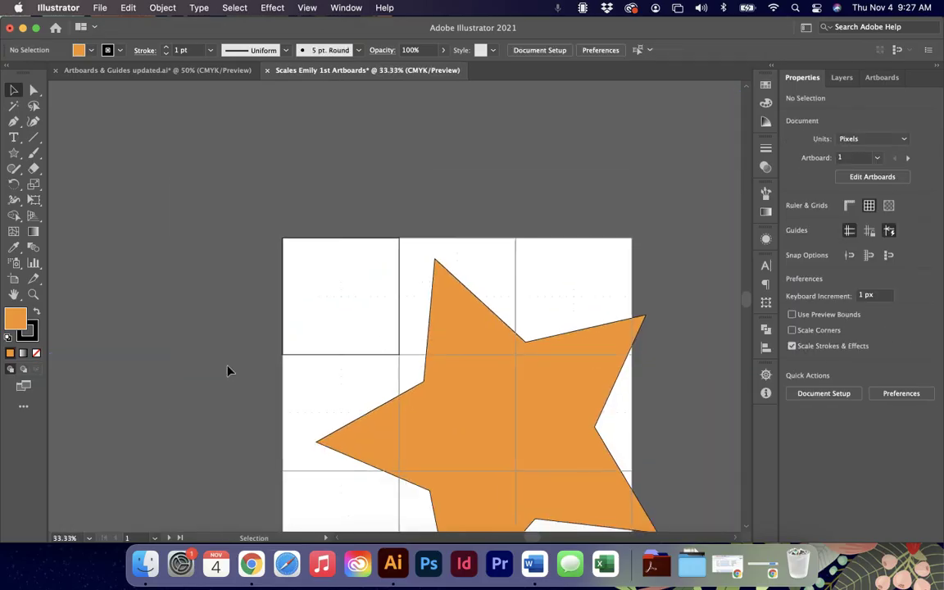
{"action": "scroll", "coordinate": [229, 371], "scroll_direction": "down", "scroll_amount": 2}
{"action": "scroll", "coordinate": [228, 371], "scroll_direction": "right", "scroll_amount": 1}
{"action": "scroll", "coordinate": [228, 371], "scroll_direction": "right", "scroll_amount": 1}
{"action": "key", "text": "super+minus"}
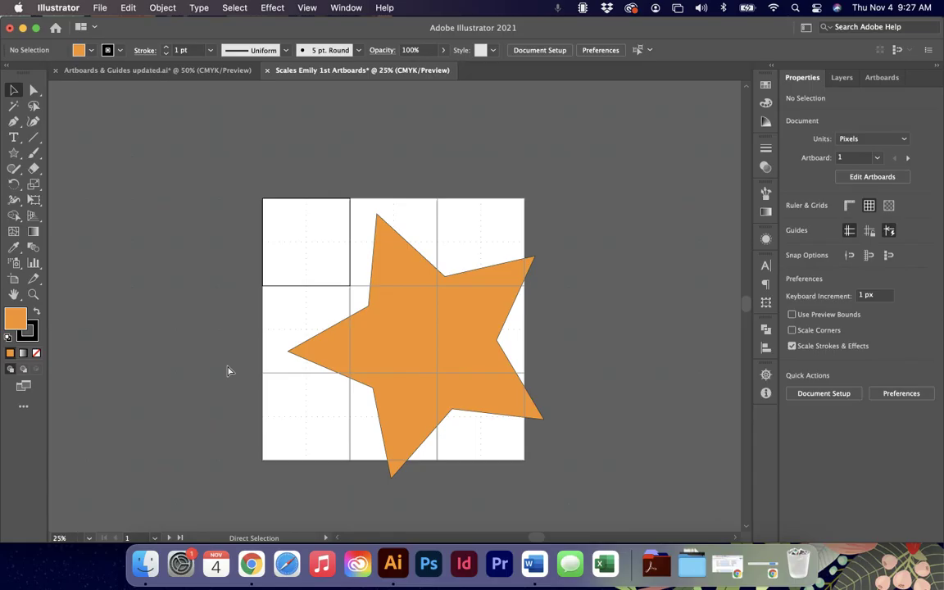
{"action": "key", "text": "super+plus"}
{"action": "key", "text": "super+plus"}
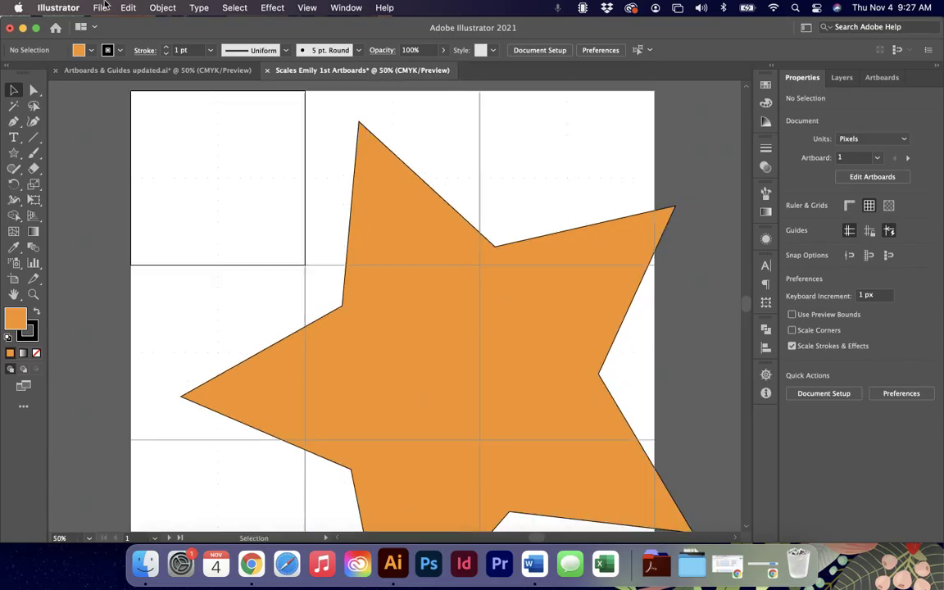
{"action": "left_click", "coordinate": [143, 71]}
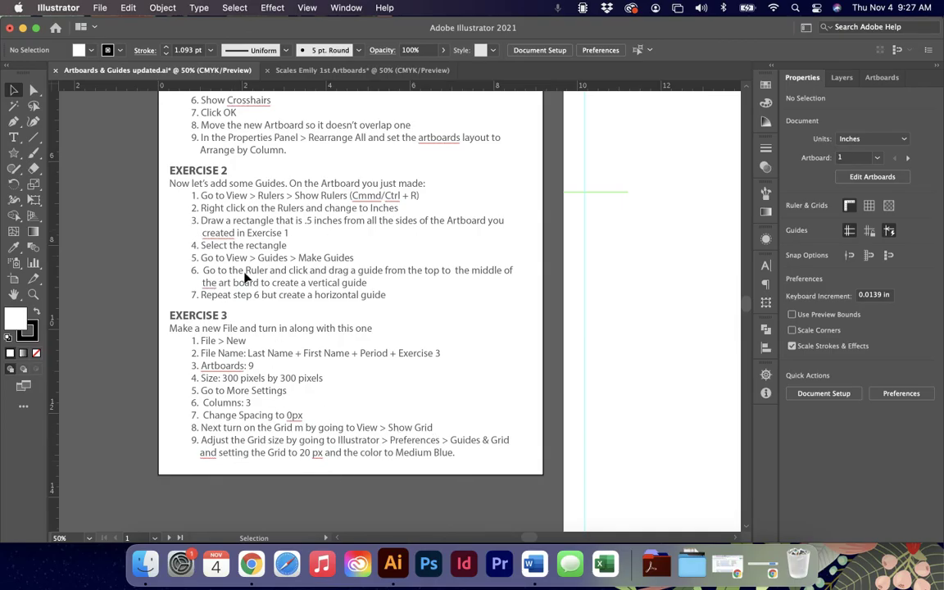
{"action": "scroll", "coordinate": [257, 303], "scroll_direction": "up", "scroll_amount": 3}
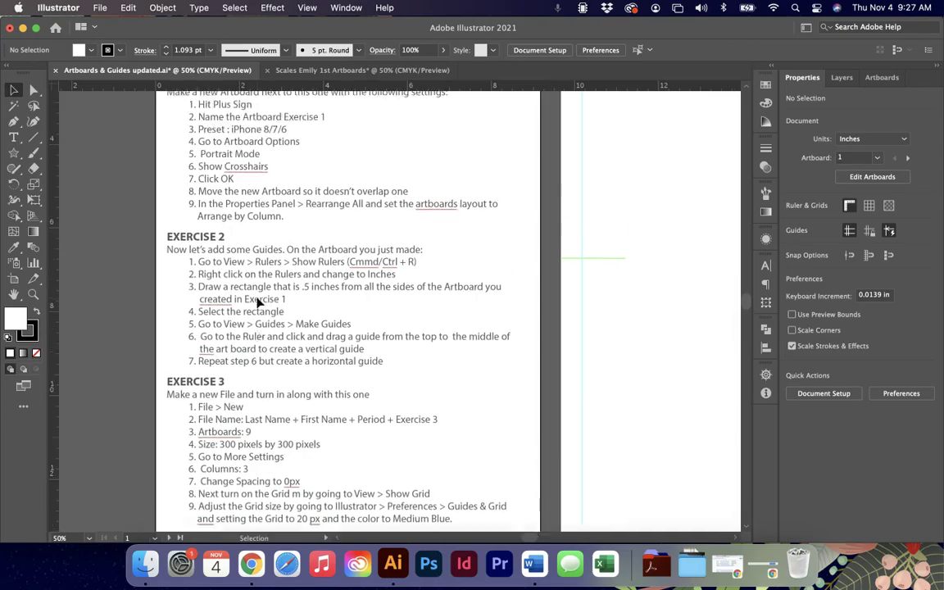
{"action": "scroll", "coordinate": [256, 302], "scroll_direction": "up", "scroll_amount": 5}
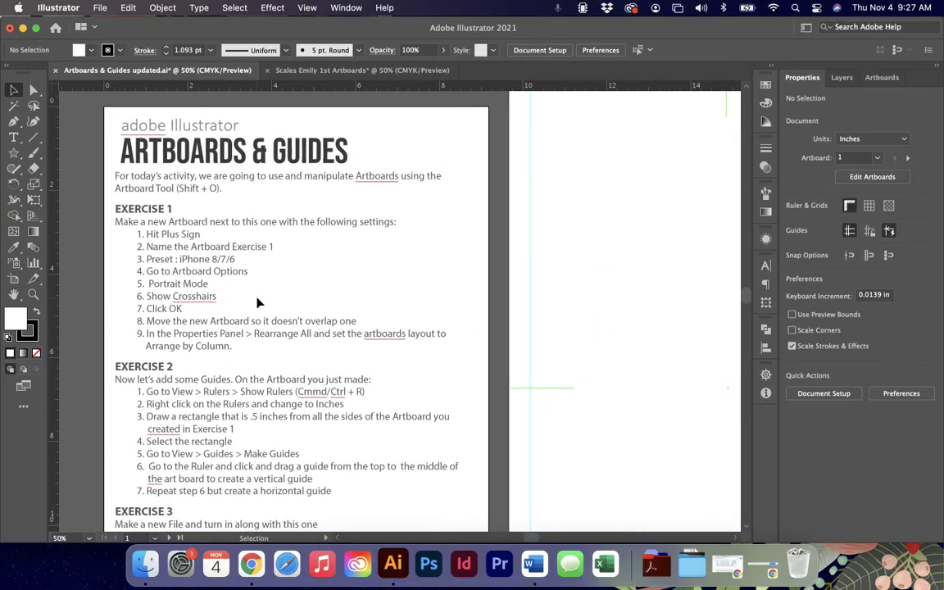